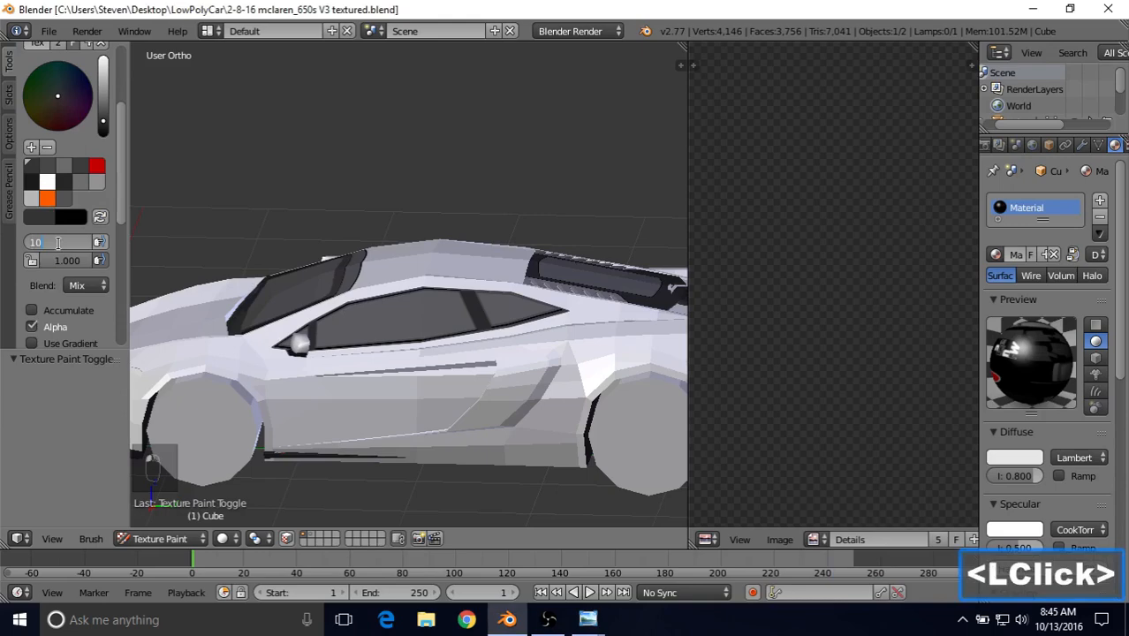
Set the brush radius to 4 px and enable face selection masking to isolate the side window
type("4")
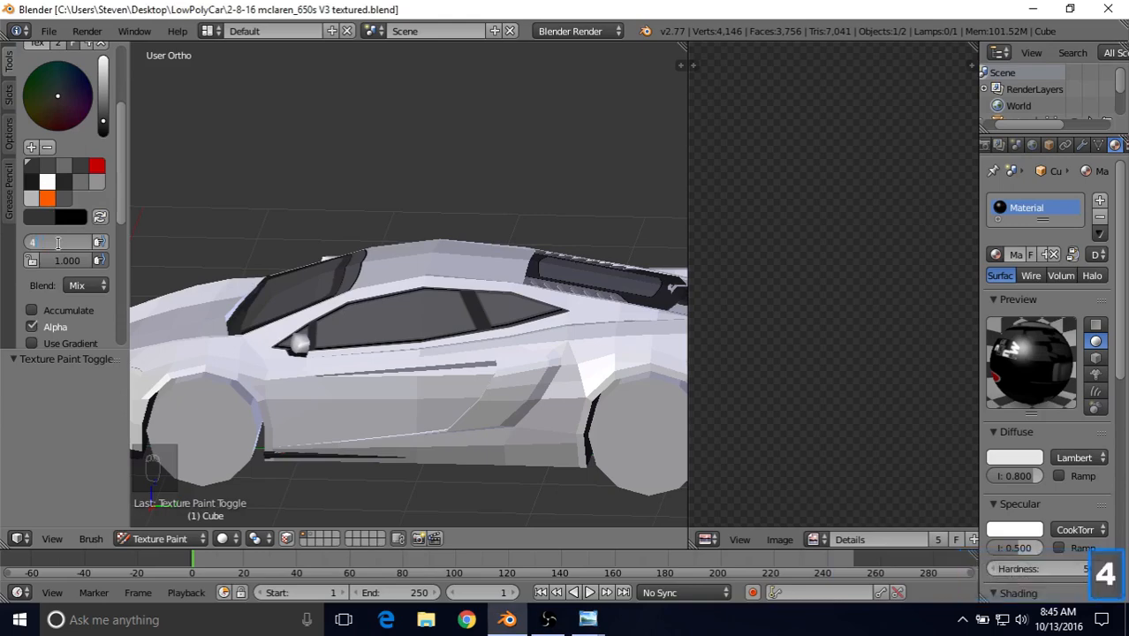
key("Return")
scroll(366, 304, "up", 2)
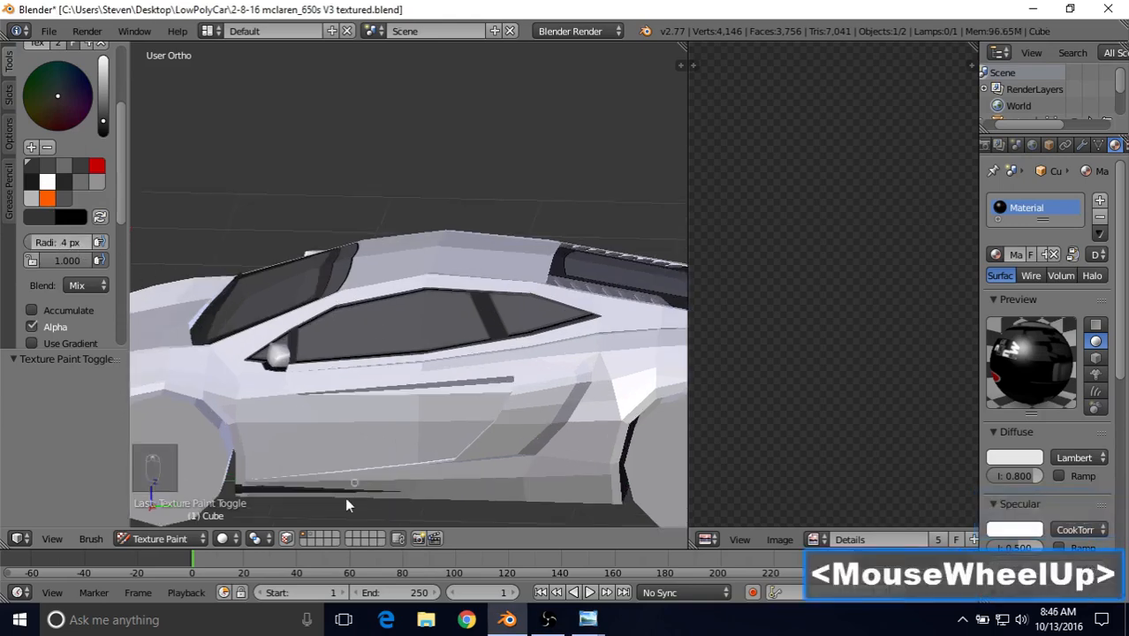
left_click(286, 540)
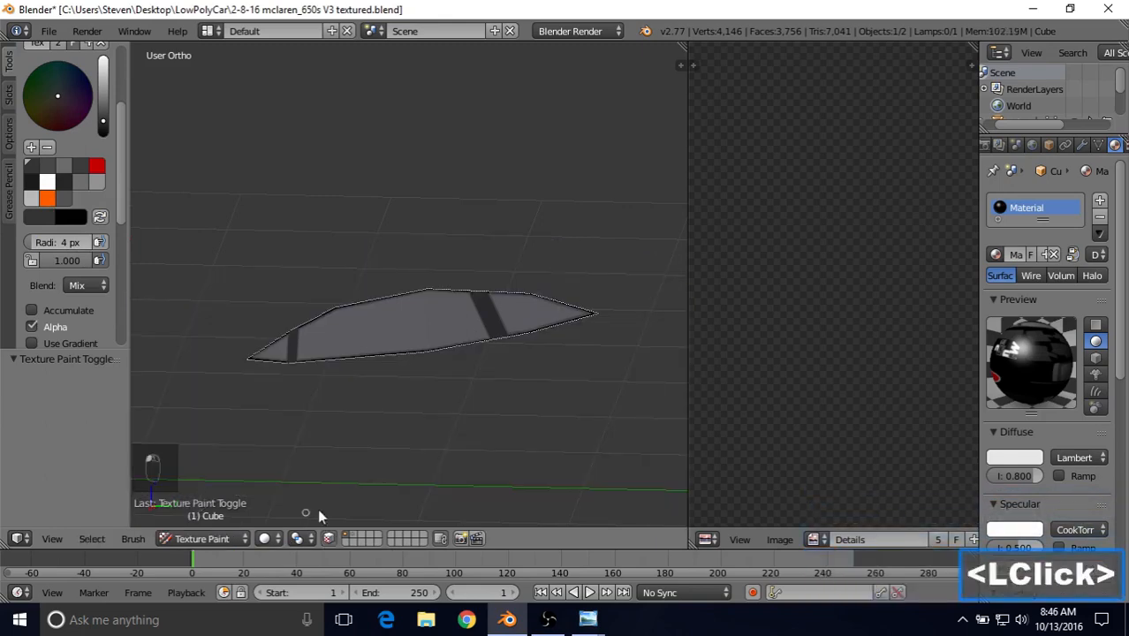
In the right side view, paint dark grey over the black border of the side window's upper front edge down to the front tip
middle_click_drag(376, 329, 384, 315)
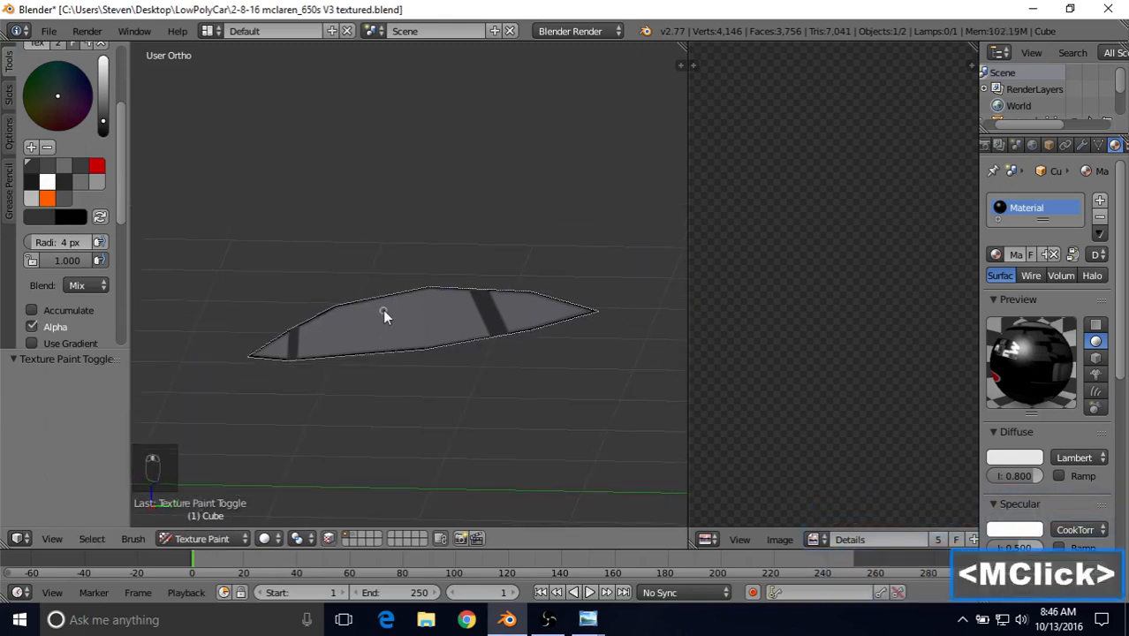
key("KP_3")
scroll(383, 309, "up", 3)
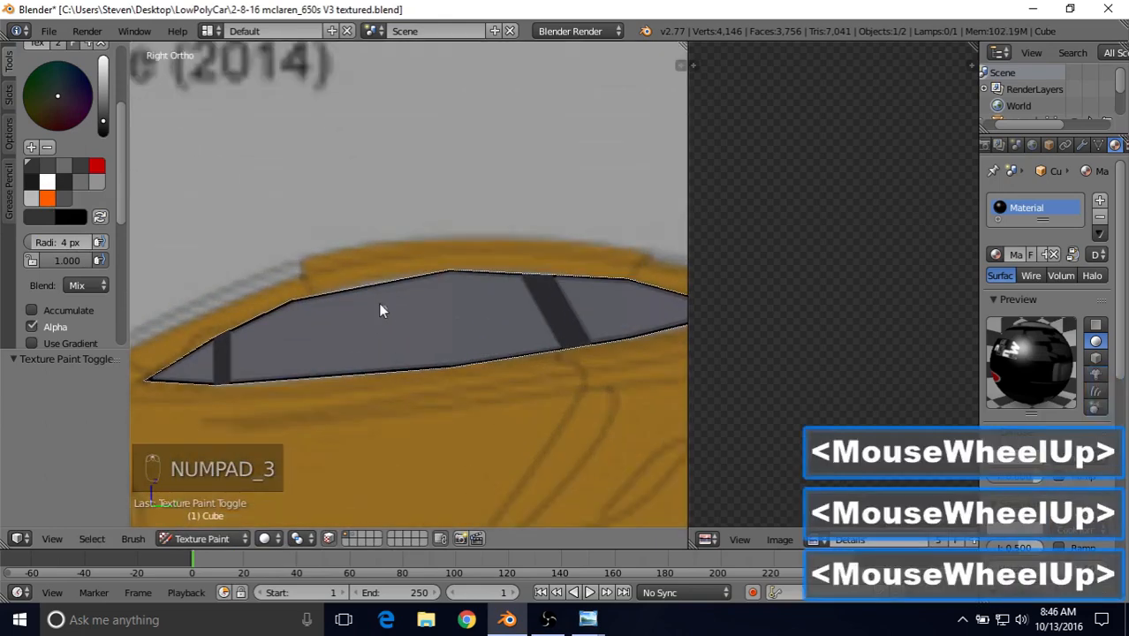
scroll(382, 267, "up", 2)
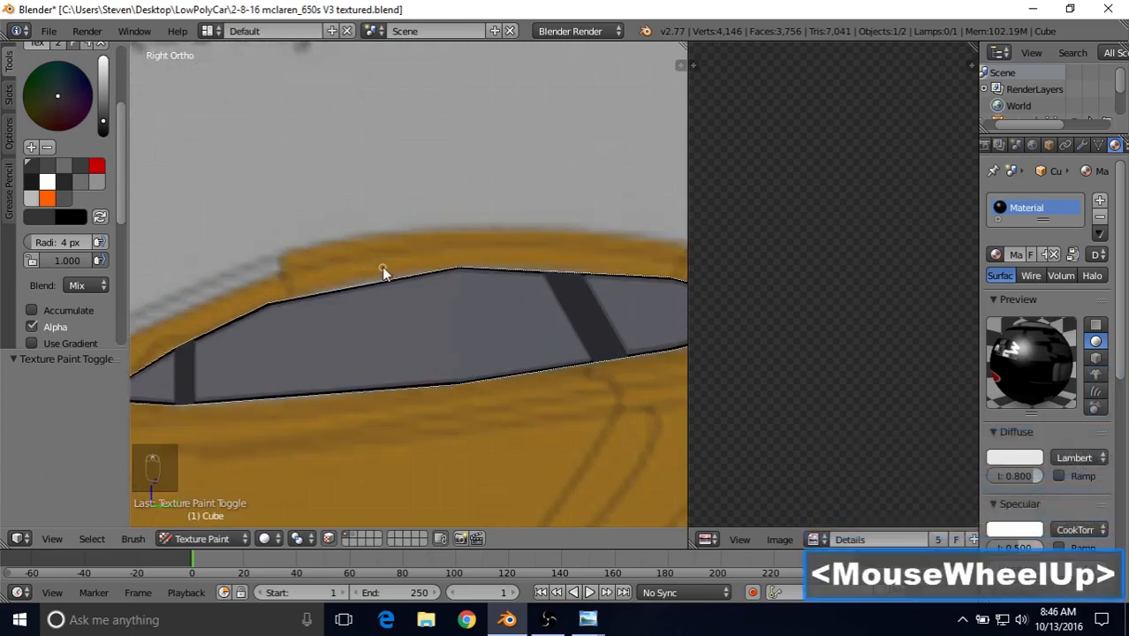
middle_click_drag(372, 298, 477, 222, "shift")
scroll(413, 257, "up", 1)
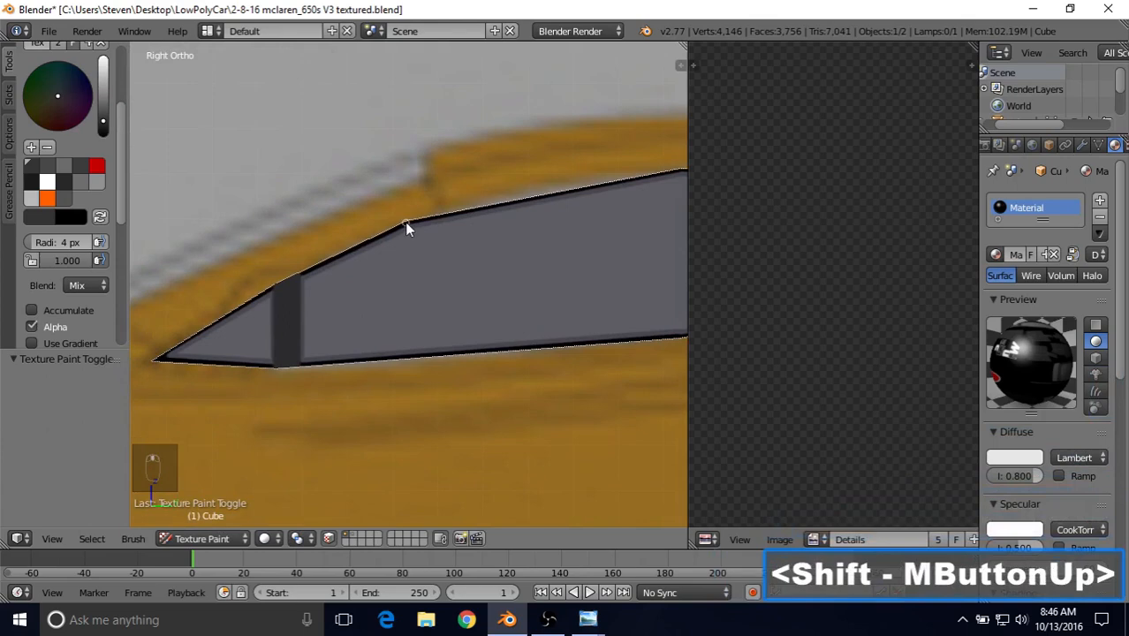
mouse_move(404, 222)
left_mouse_down()
mouse_move(270, 304)
mouse_move(276, 284)
left_mouse_up()
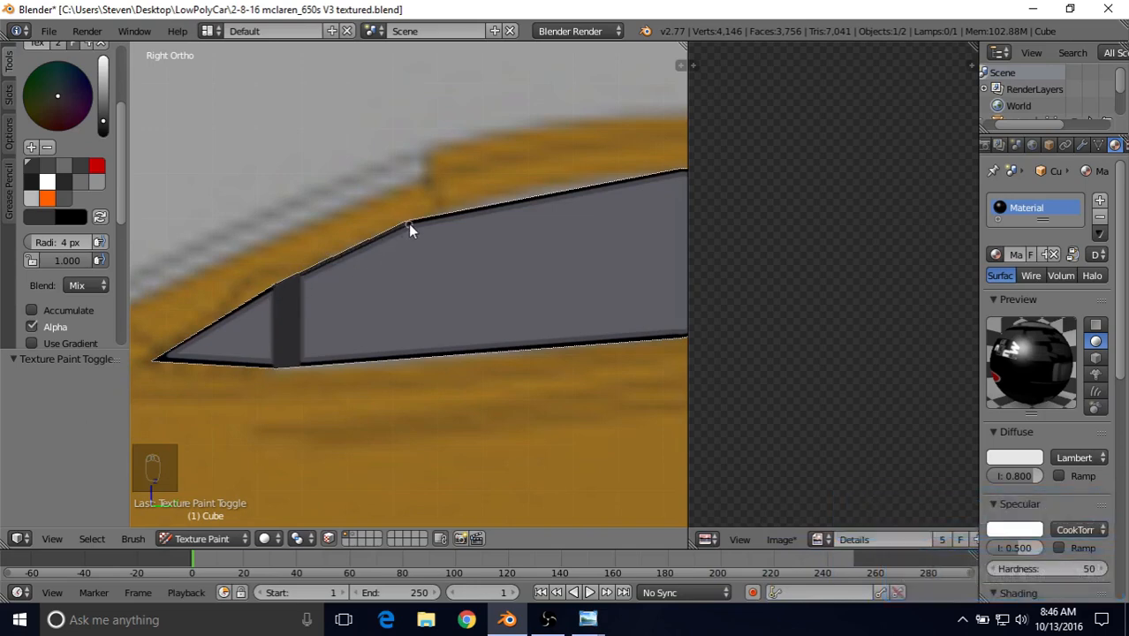
scroll(408, 225, "down", 1)
mouse_move(405, 233)
left_mouse_down()
mouse_move(189, 349)
mouse_move(198, 346)
left_mouse_up()
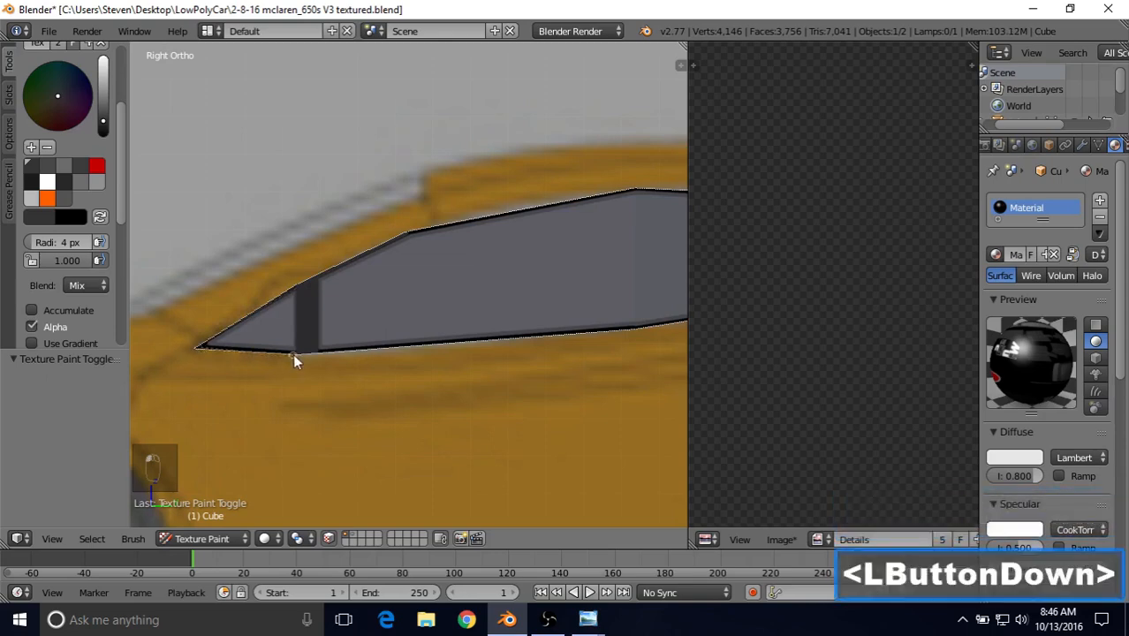
Paint the front tip and the lower edge of the small front pane dark grey up to the front pillar
left_click_drag(299, 353, 299, 352)
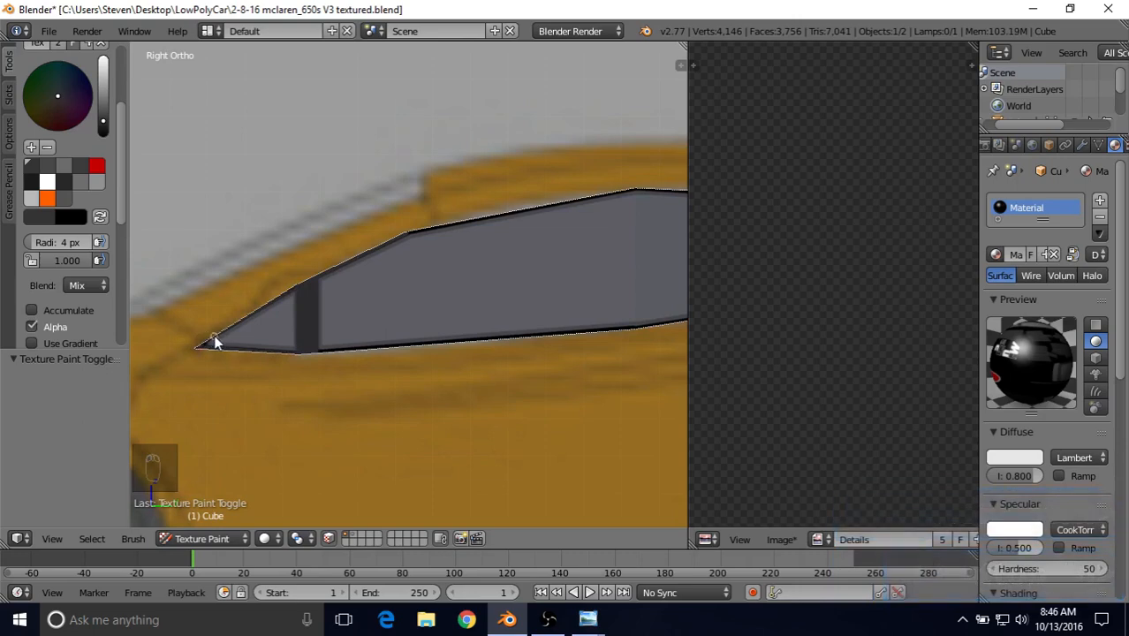
mouse_move(204, 347)
left_mouse_down()
mouse_move(193, 350)
mouse_move(202, 347)
left_mouse_up()
left_click_drag(202, 345, 300, 351)
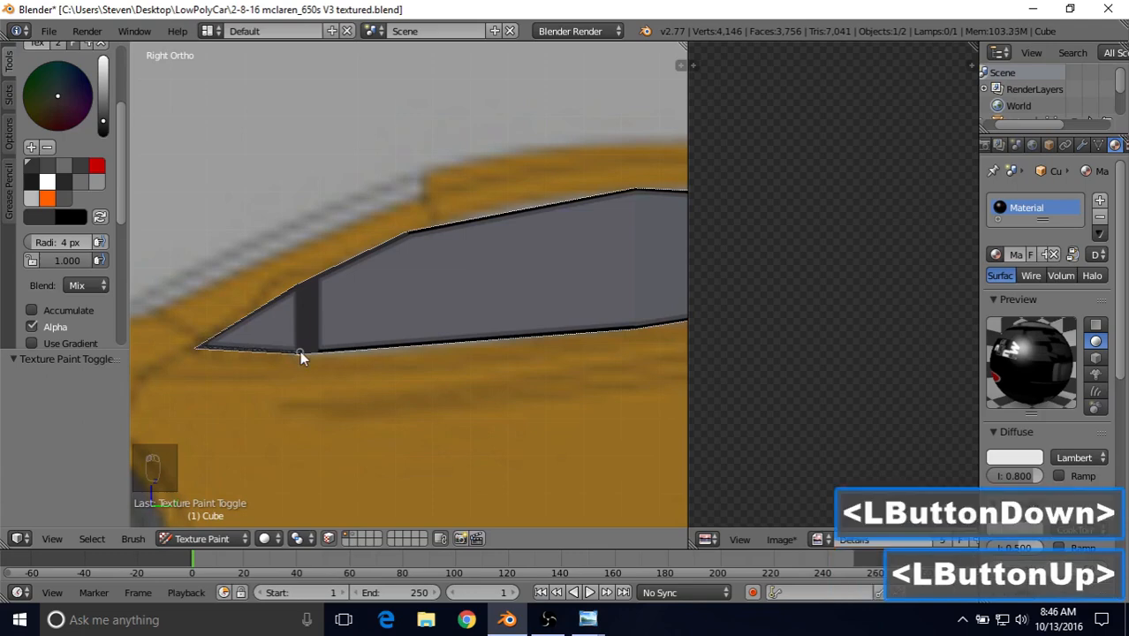
middle_click_drag(299, 351, 209, 364, "shift")
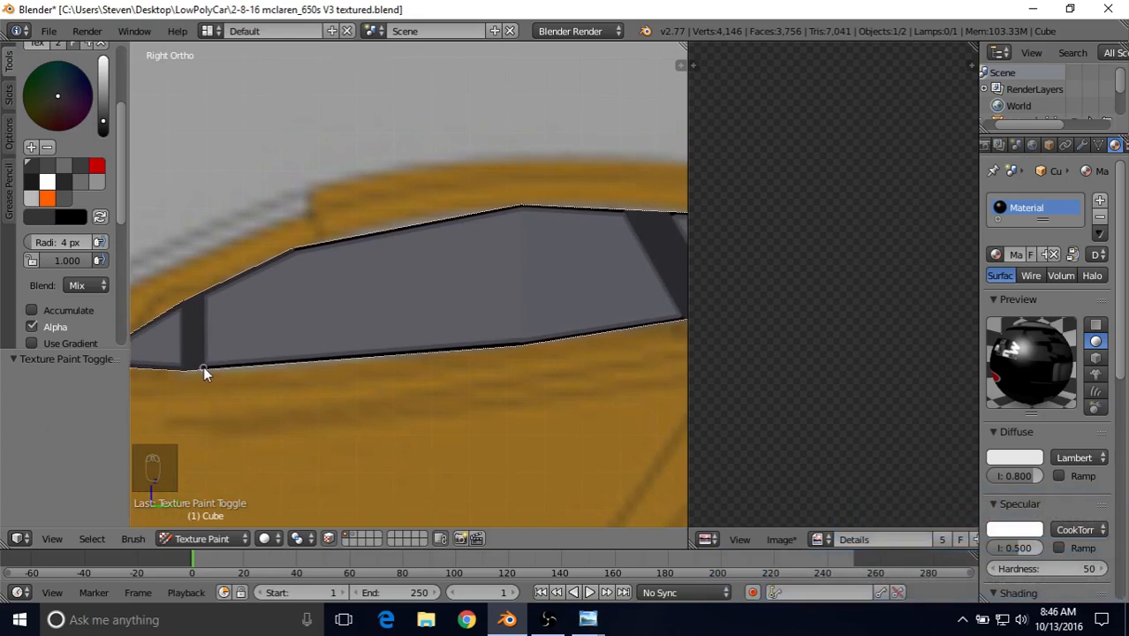
mouse_move(203, 366)
middle_mouse_down("shift")
mouse_move(250, 356)
mouse_move(207, 366)
mouse_move(240, 369)
mouse_move(189, 374)
middle_mouse_up("shift")
key("ctrl+z")
key("ctrl+shift+z")
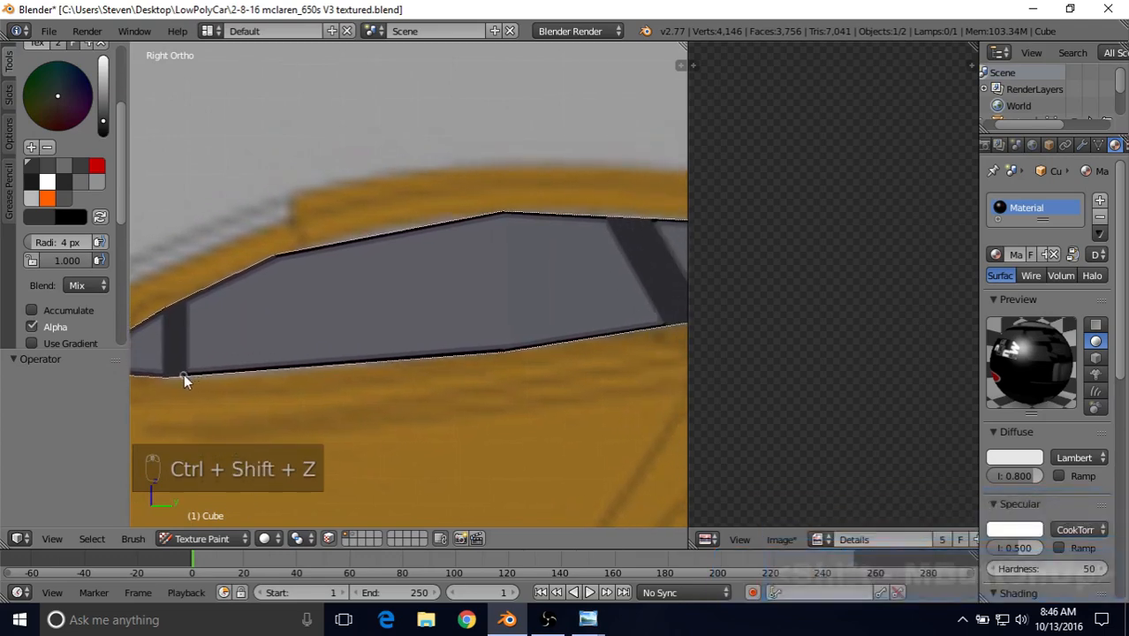
left_click_drag(184, 374, 504, 350)
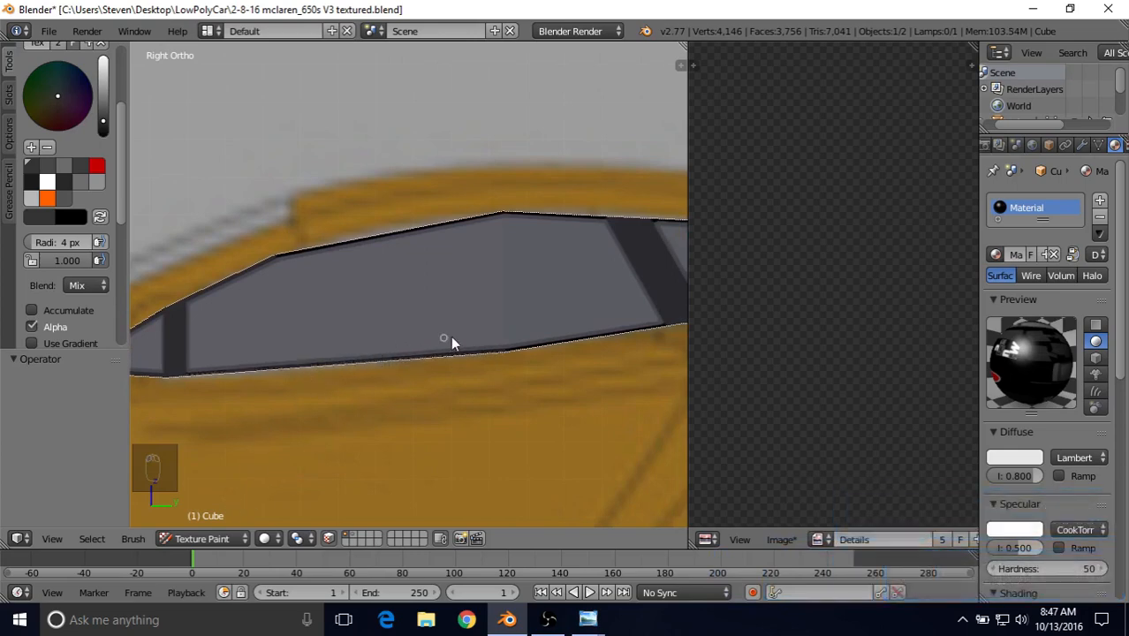
key("ctrl+z")
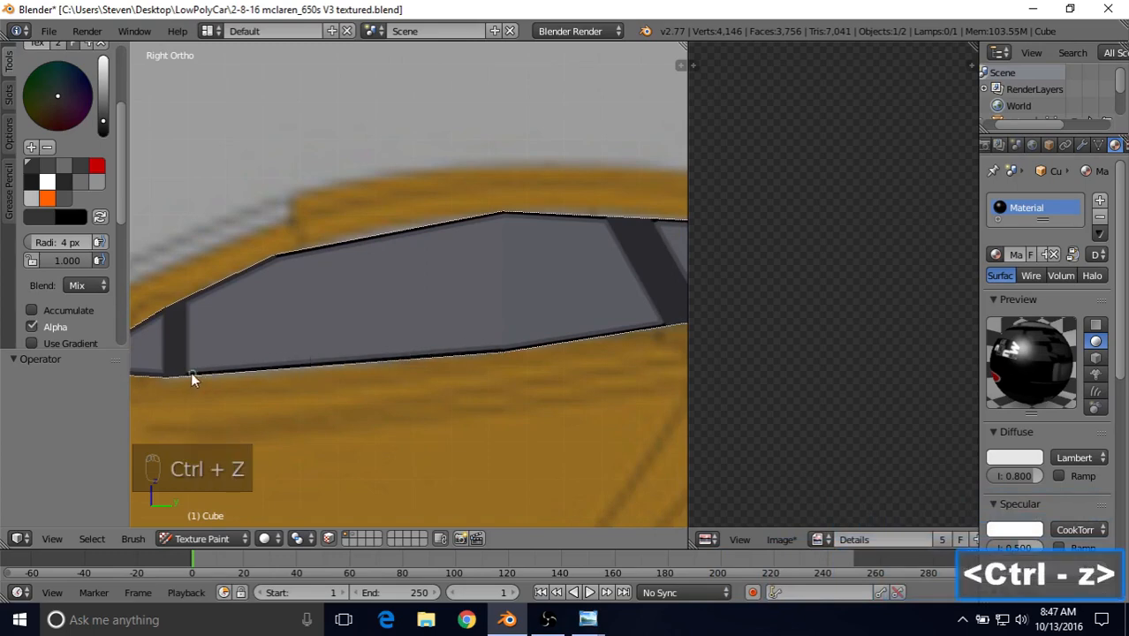
left_click_drag(187, 375, 502, 350)
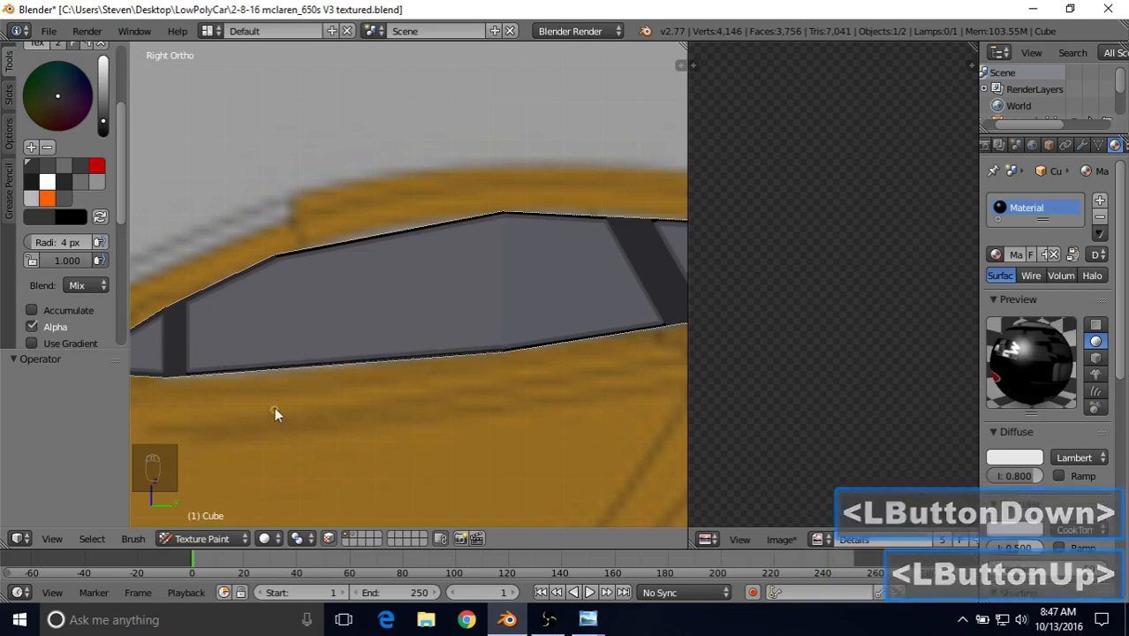
key("ctrl+z")
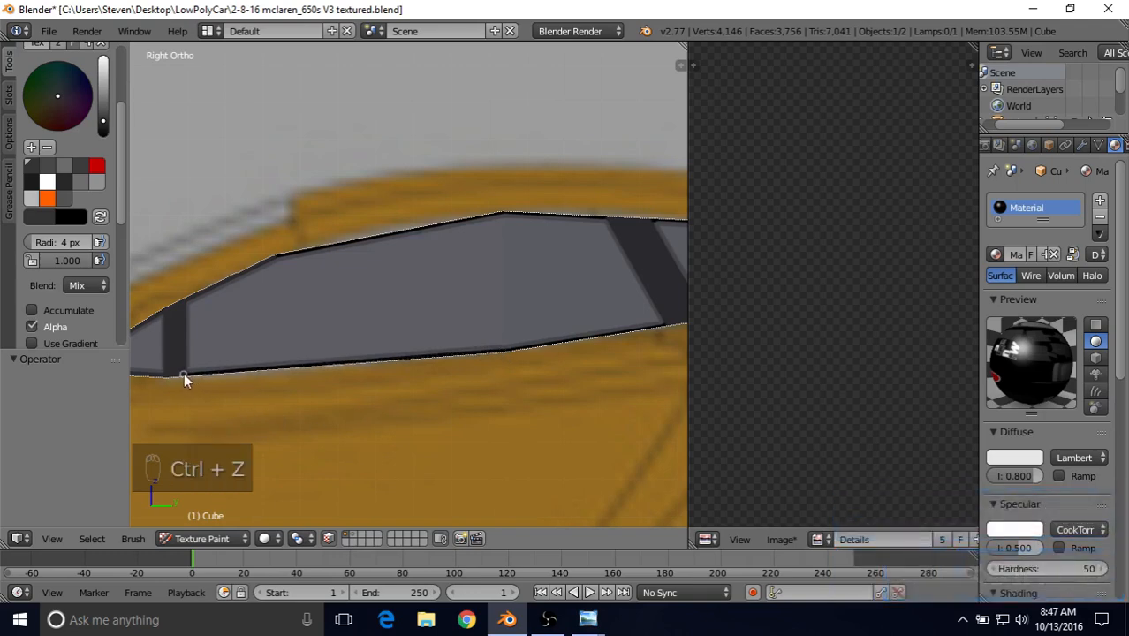
Paint the lower edge of the main window pane dark grey from the front pillar to the slanted rear pillar
left_click_drag(185, 374, 499, 350)
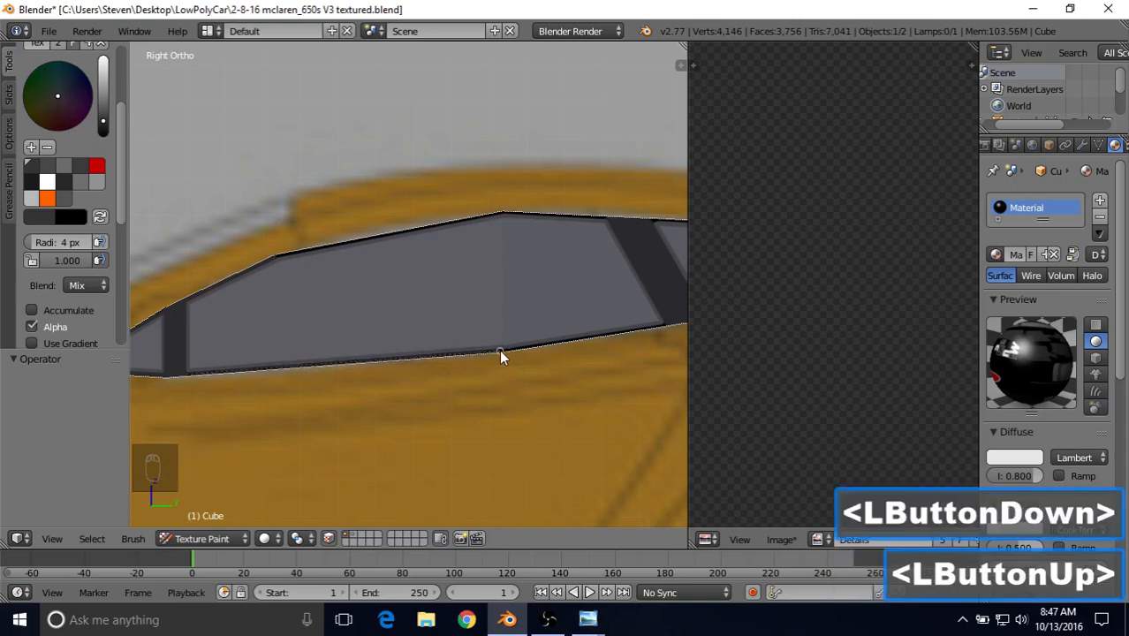
mouse_move(500, 350)
middle_mouse_down("shift")
mouse_move(306, 371)
mouse_move(306, 383)
middle_mouse_up("shift")
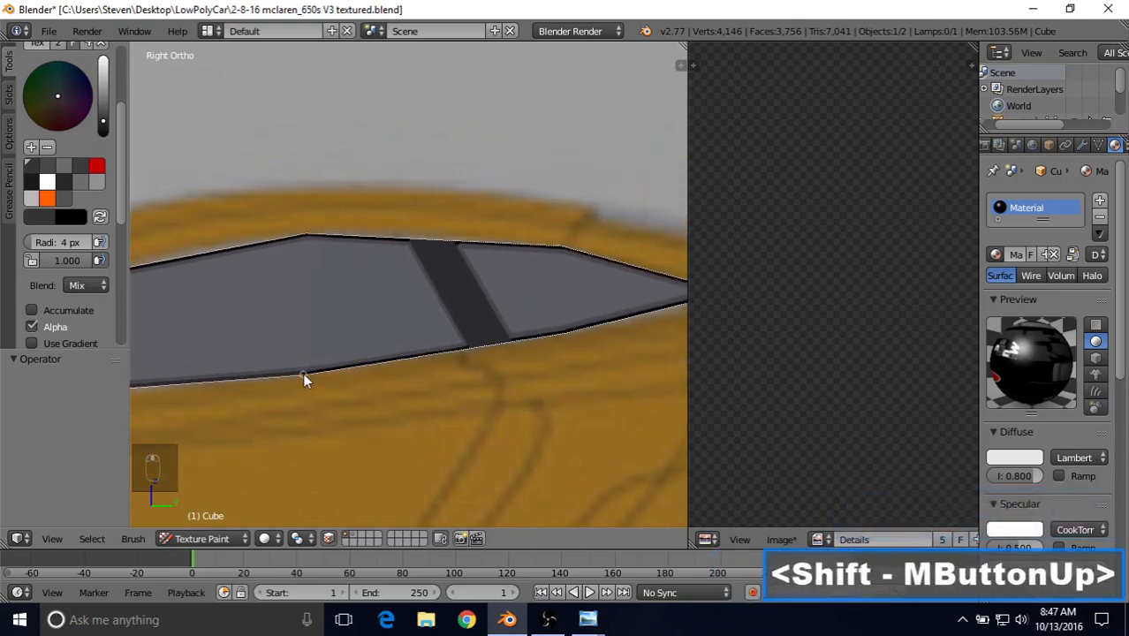
left_click_drag(303, 375, 470, 351)
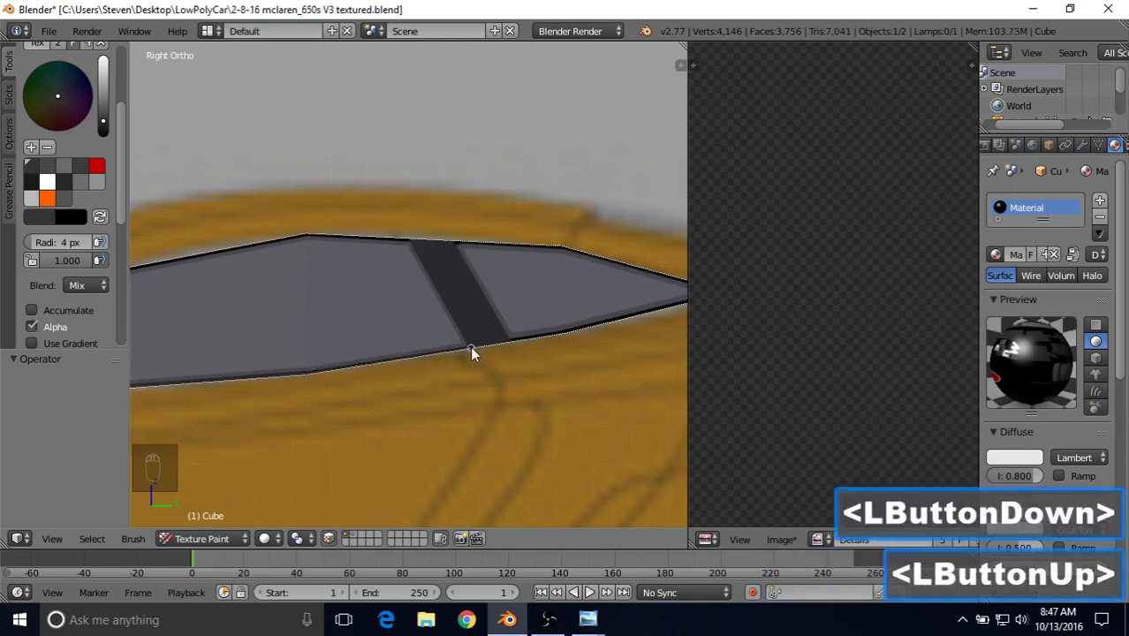
Paint dark grey along the edges of the rear window pane, from the slanted pillar's base to the pointed rear tip
middle_click_drag(449, 355, 322, 376, "shift")
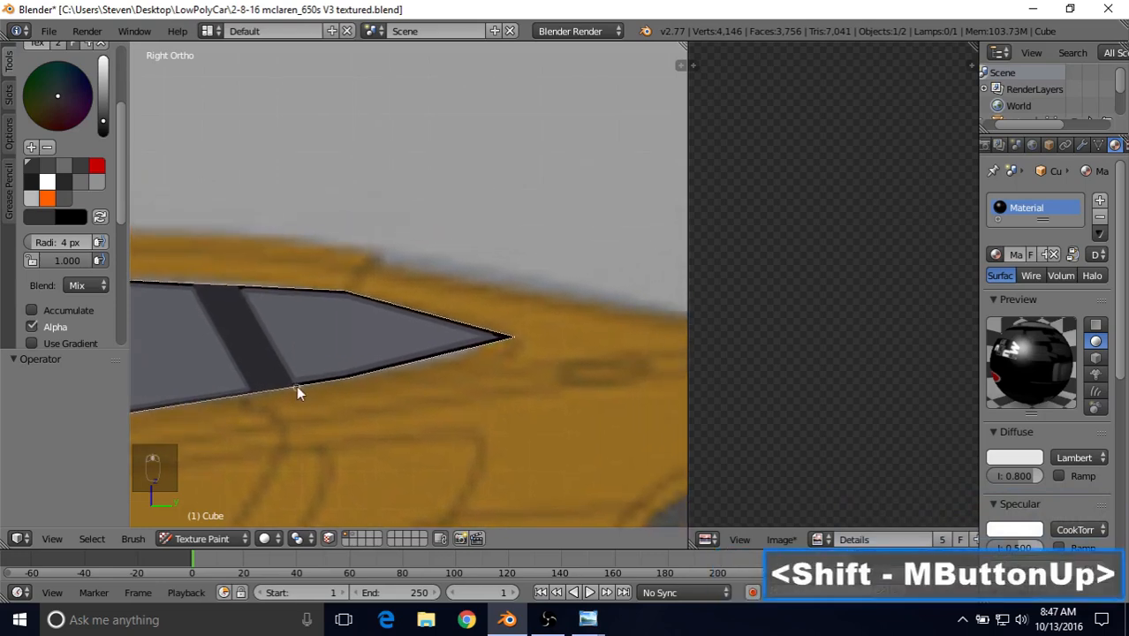
mouse_move(294, 385)
left_mouse_down()
mouse_move(507, 341)
mouse_move(346, 290)
left_mouse_up()
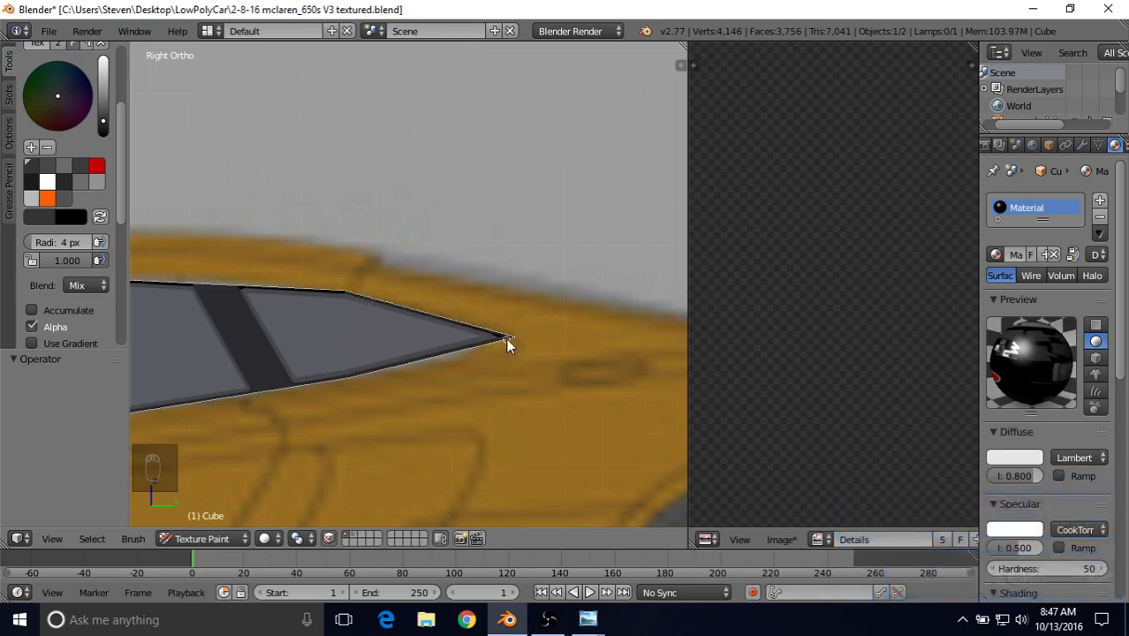
left_click_drag(497, 337, 499, 332)
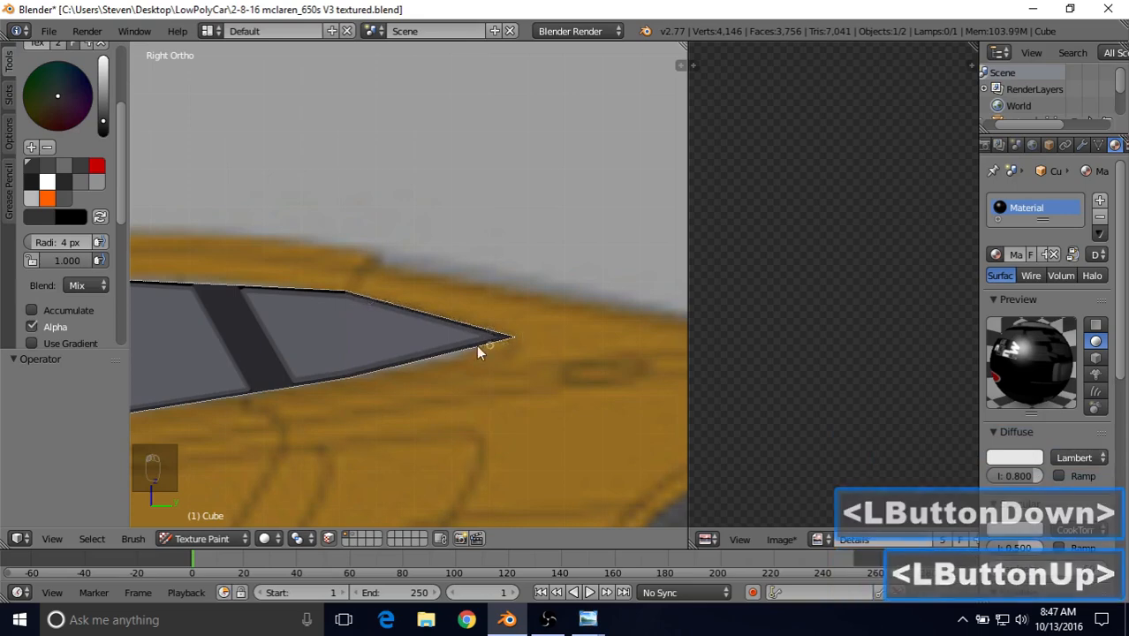
Paint the window's upper edge dark grey from the rear pane across the roof peak to the front upper corner
middle_click_drag(411, 325, 519, 326, "shift")
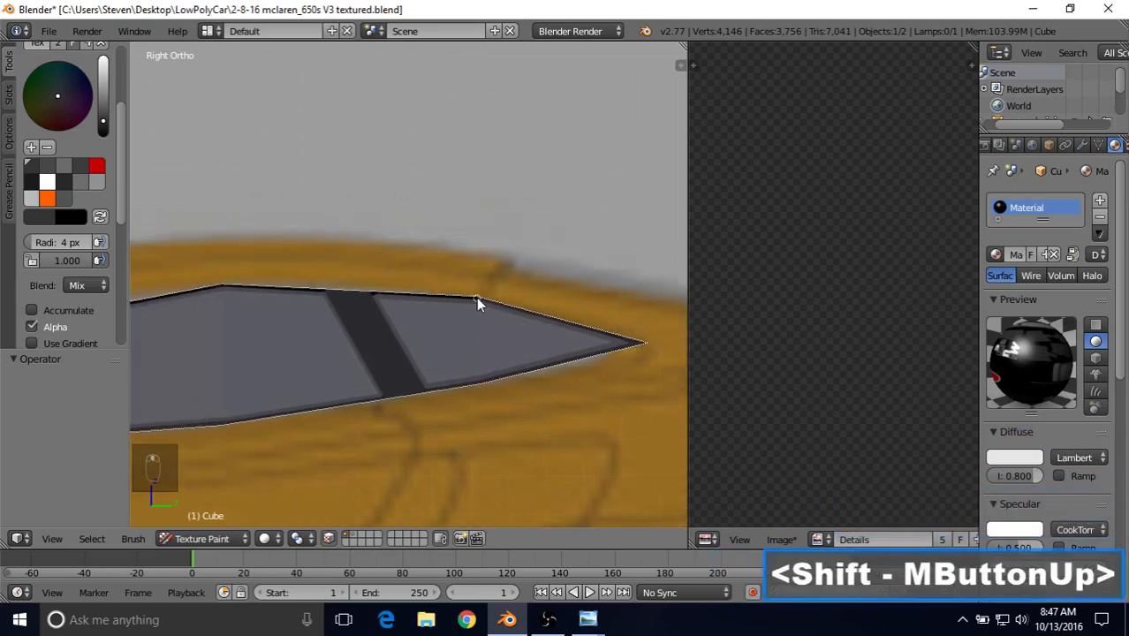
left_click_drag(405, 294, 367, 298)
middle_click_drag(358, 307, 504, 337, "shift")
left_click_drag(394, 323, 394, 323)
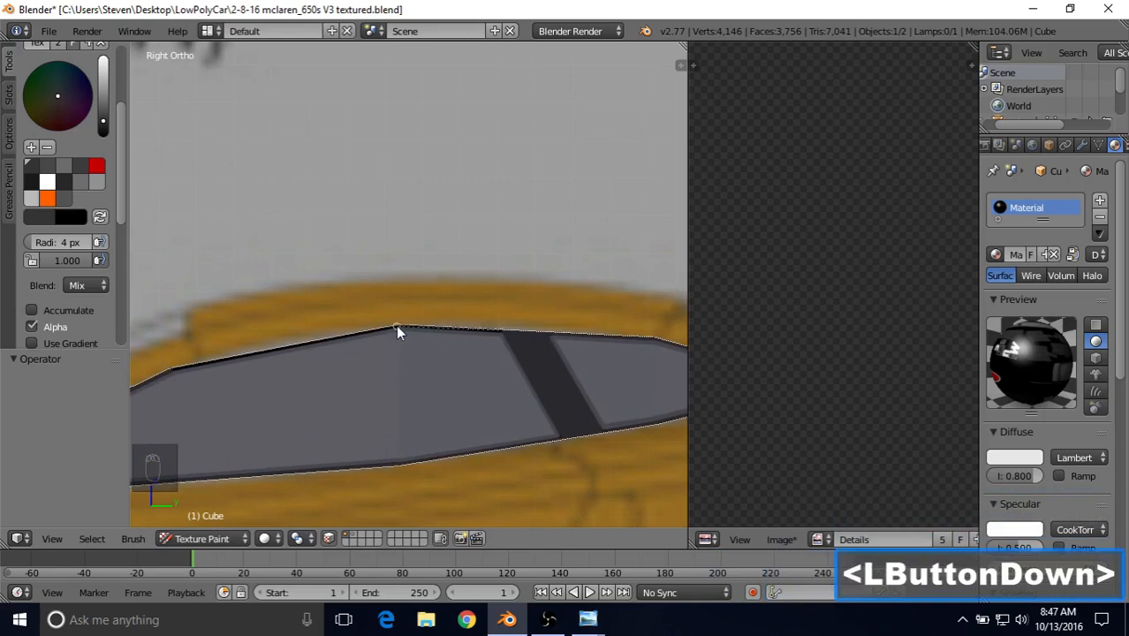
left_click_drag(396, 325, 396, 324)
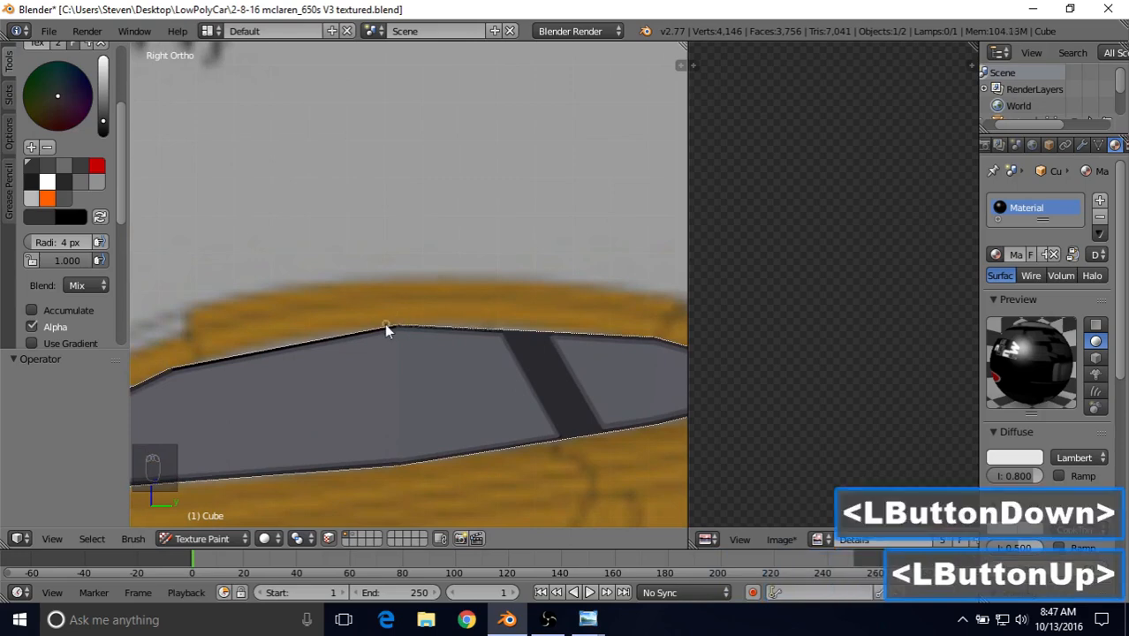
middle_click_drag(384, 323, 541, 311, "shift")
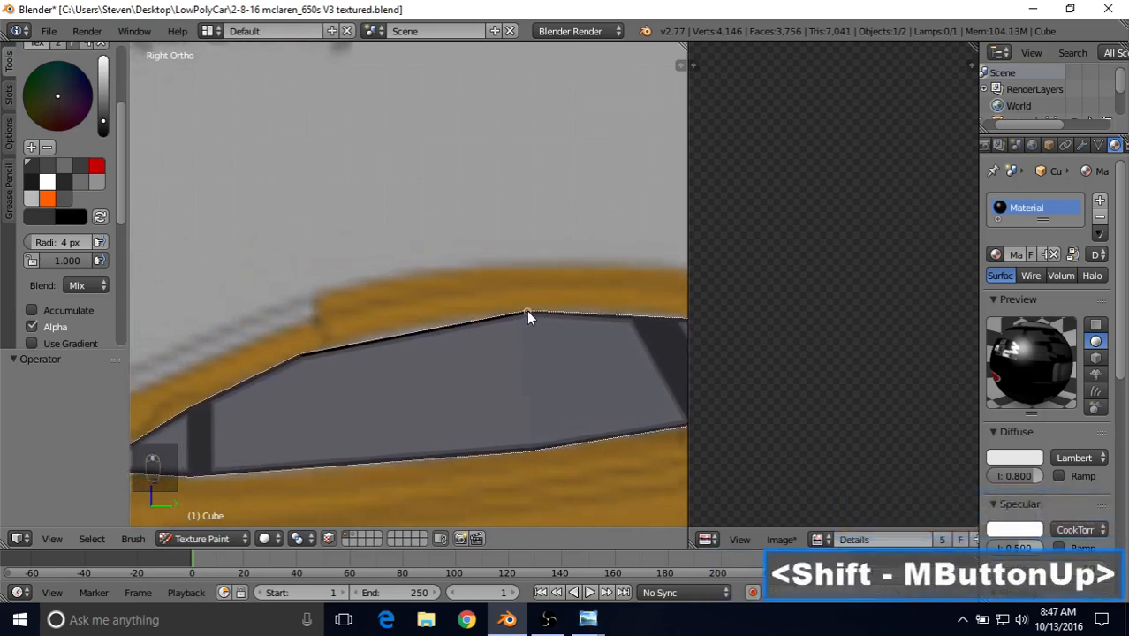
left_click_drag(526, 314, 382, 349)
left_click_drag(306, 354, 298, 353)
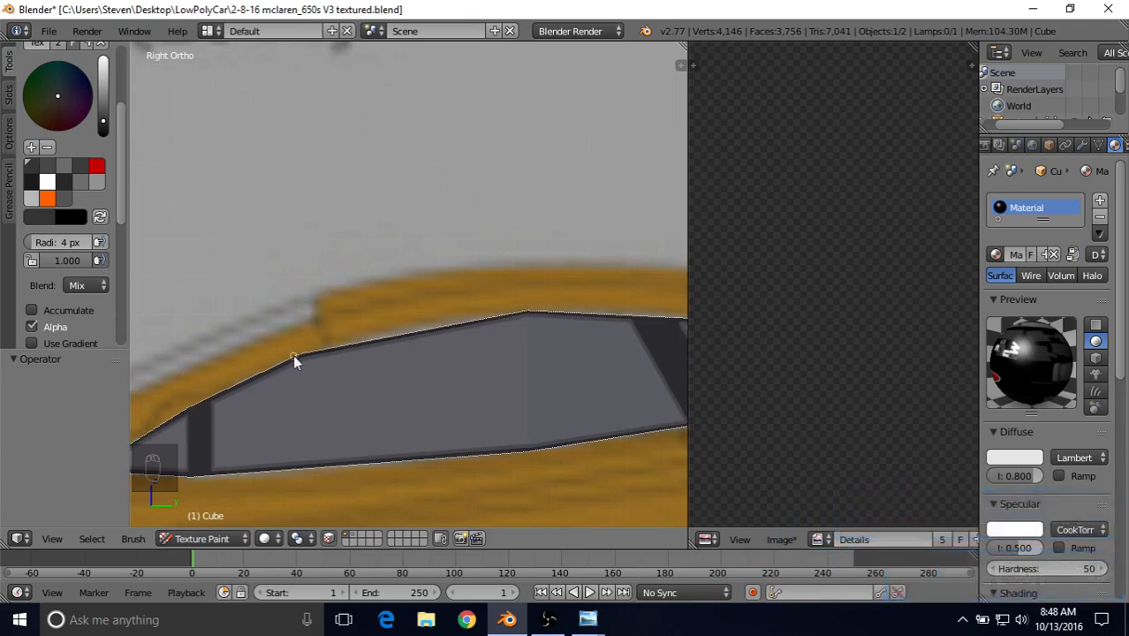
Turn off face selection masking and check the repainted side window on the whole car
middle_click_drag(416, 361, 472, 316, "shift")
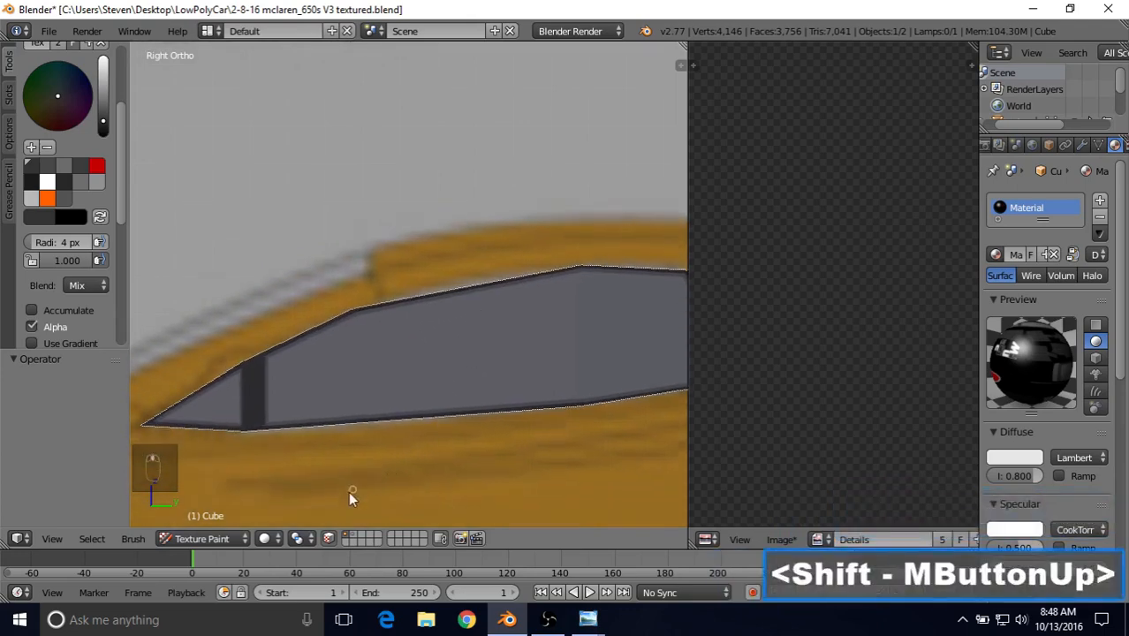
left_click(328, 539)
scroll(380, 424, "down", 4)
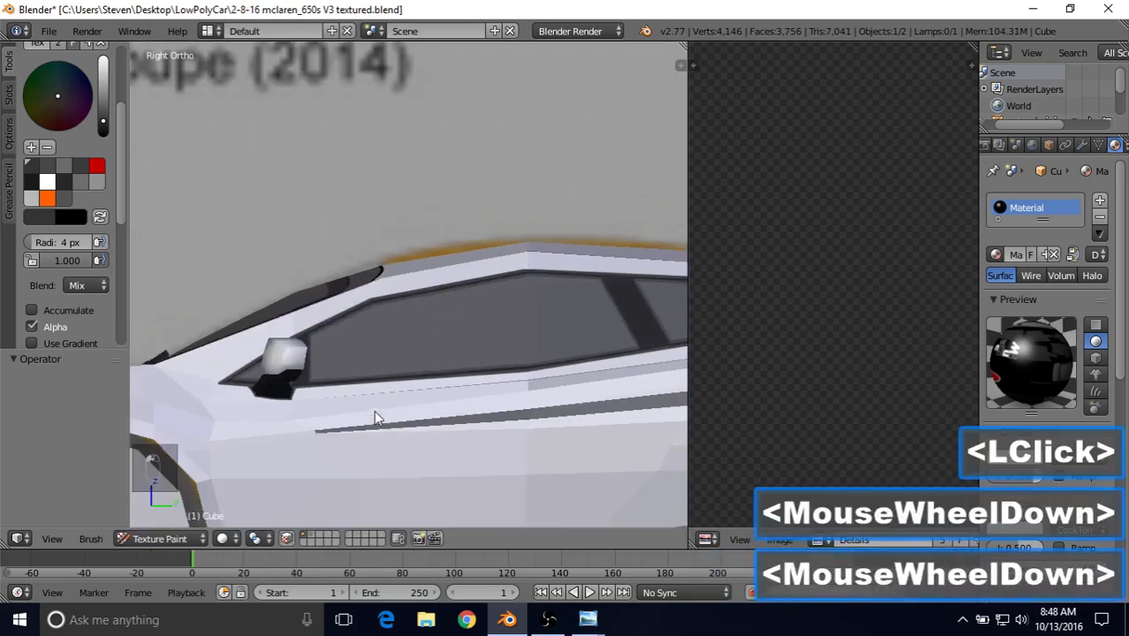
middle_click_drag(443, 308, 455, 316)
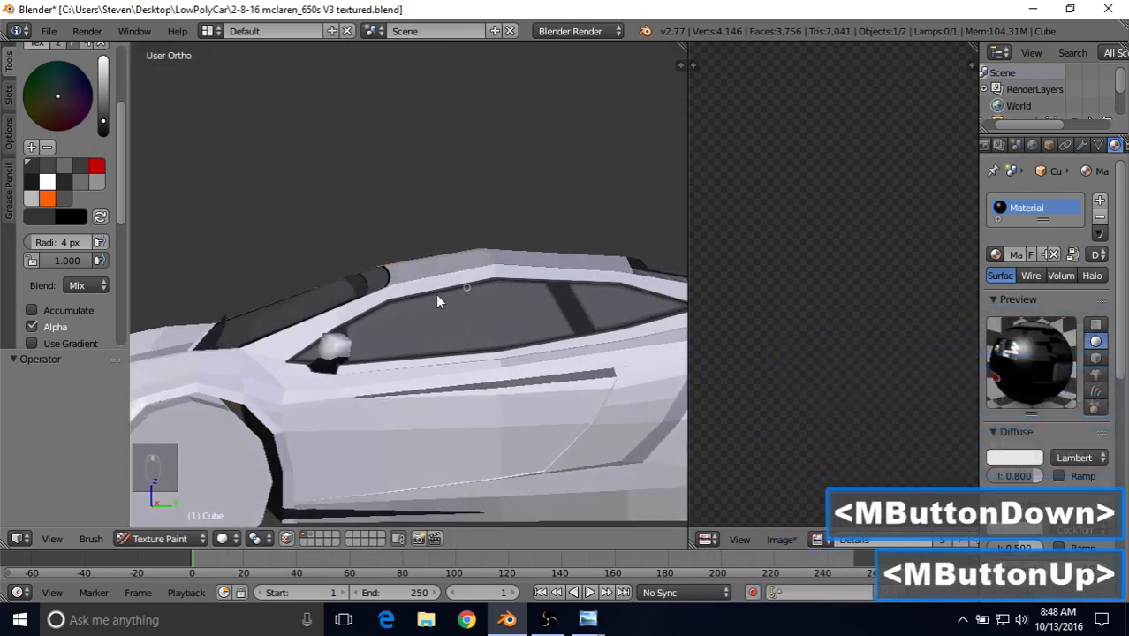
scroll(574, 319, "down", 2)
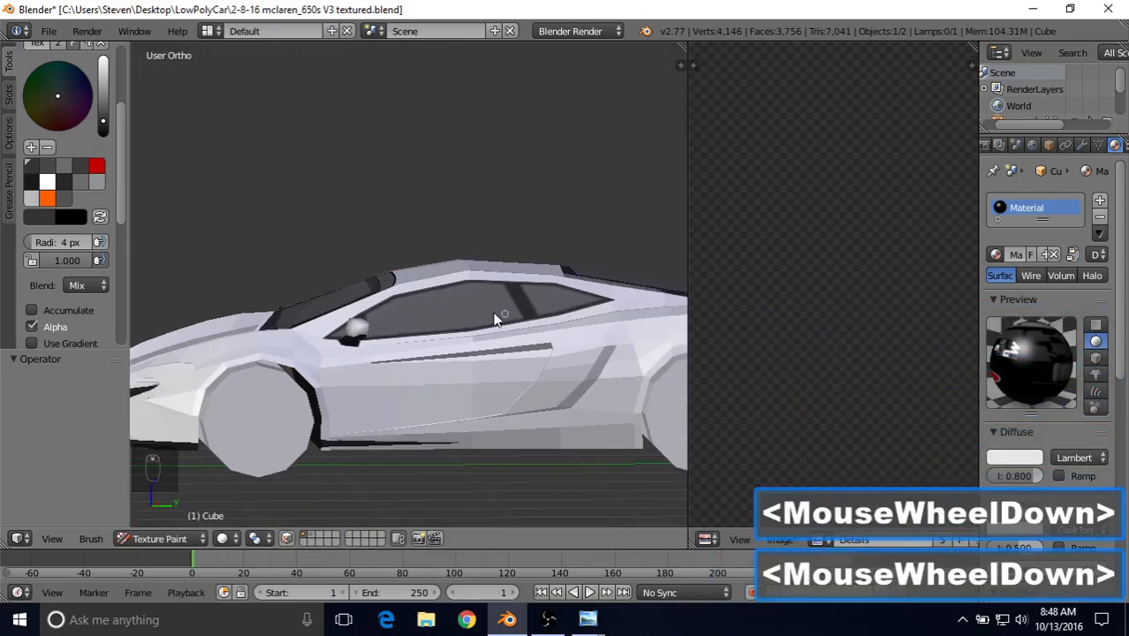
Turn on face selection masking for texture painting and reveal all hidden faces of the car
middle_click_drag(529, 341, 633, 372)
middle_click_drag(548, 302, 391, 316)
scroll(464, 366, "up", 3)
scroll(445, 305, "up", 2)
scroll(391, 320, "up", 4)
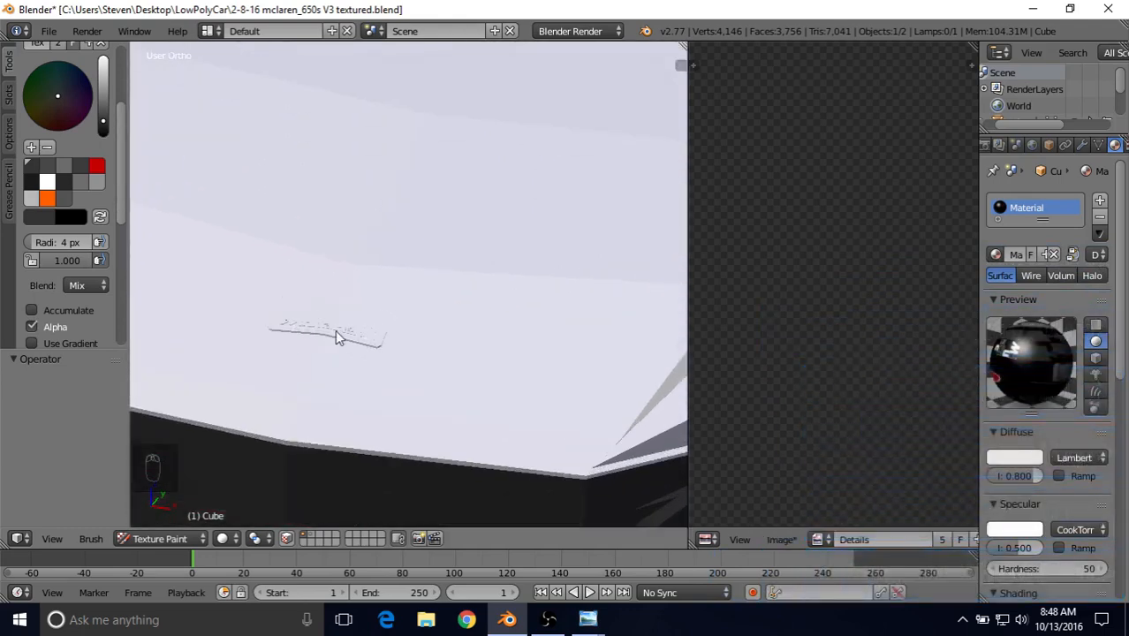
left_click(286, 538)
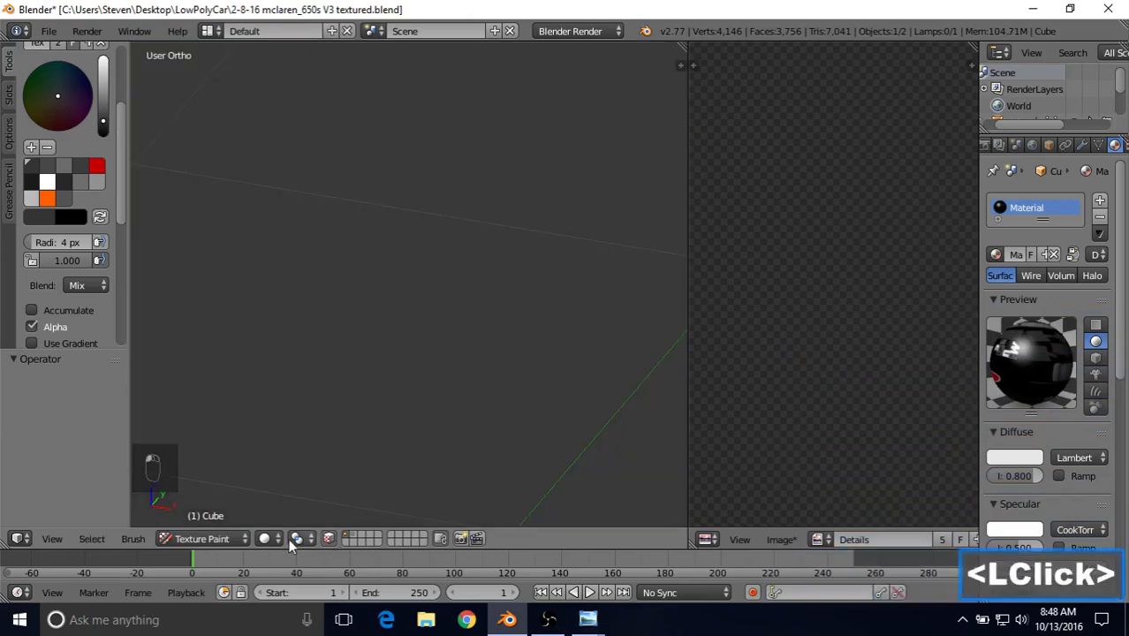
scroll(395, 366, "down", 4)
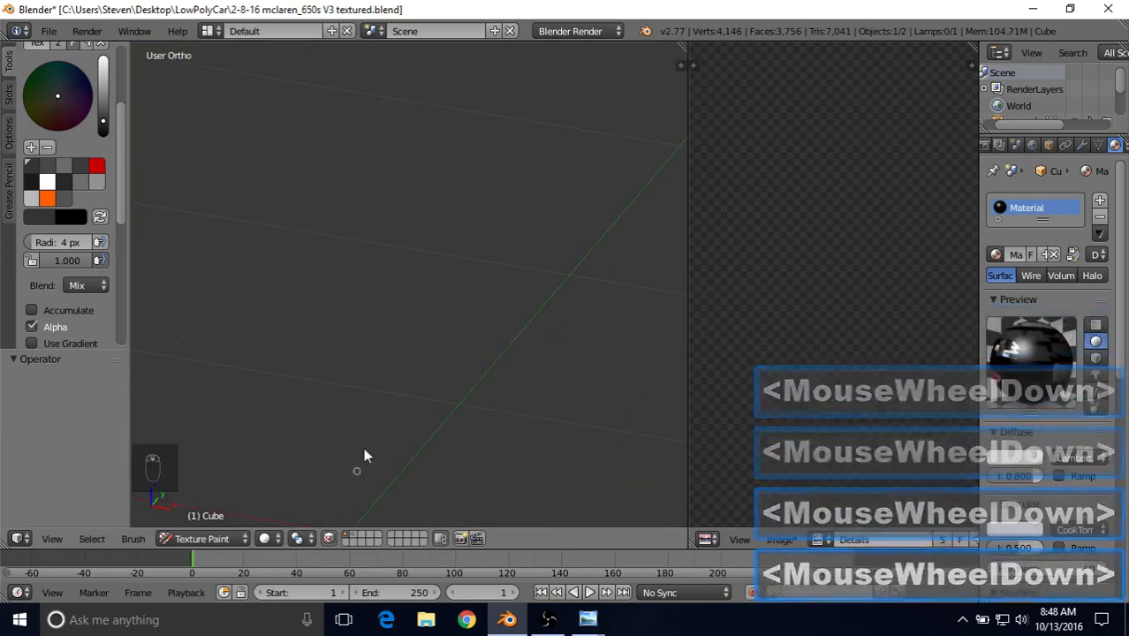
key("alt+h")
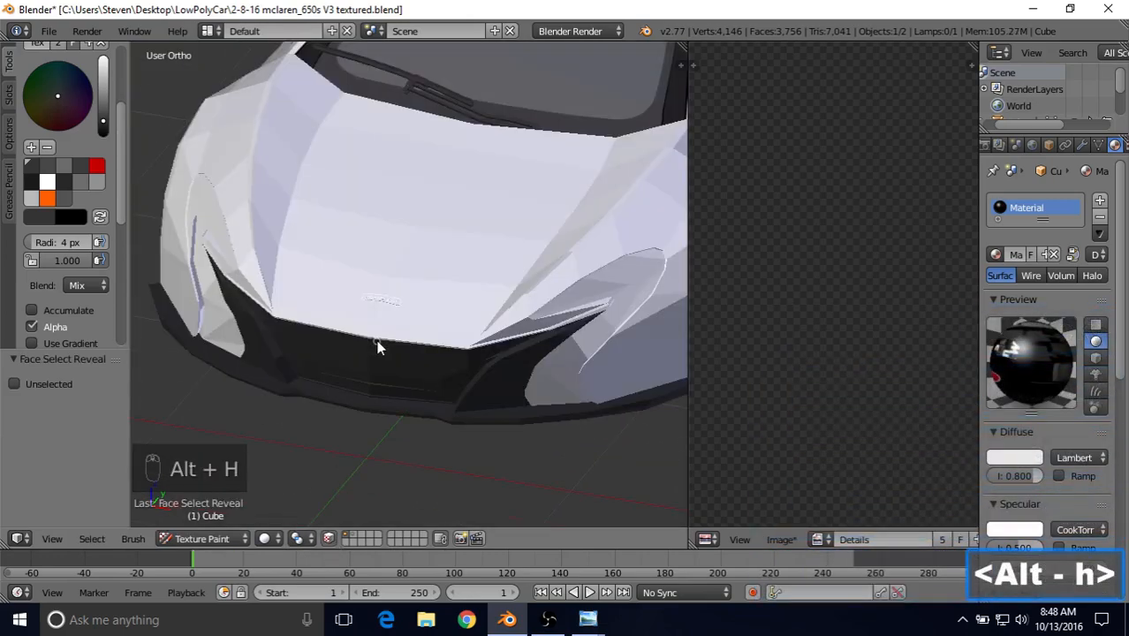
Switch the car mesh to Edit Mode, focused on the McLaren emblem at the front of the hood
scroll(377, 347, "up", 7)
middle_click_drag(405, 335, 499, 318, "shift")
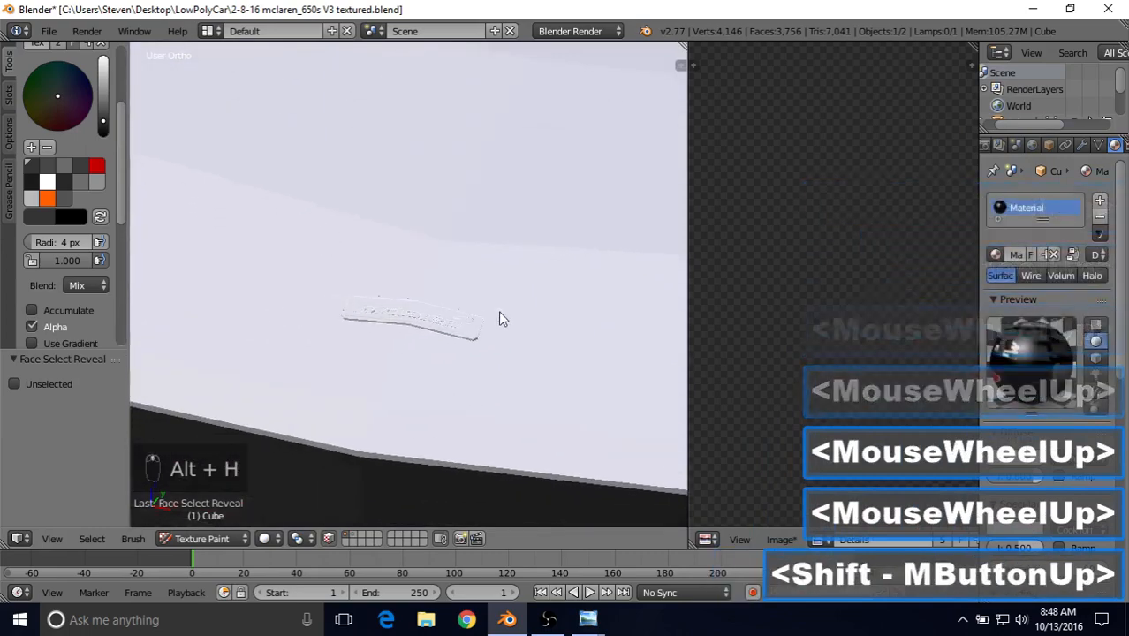
scroll(477, 323, "up", 2)
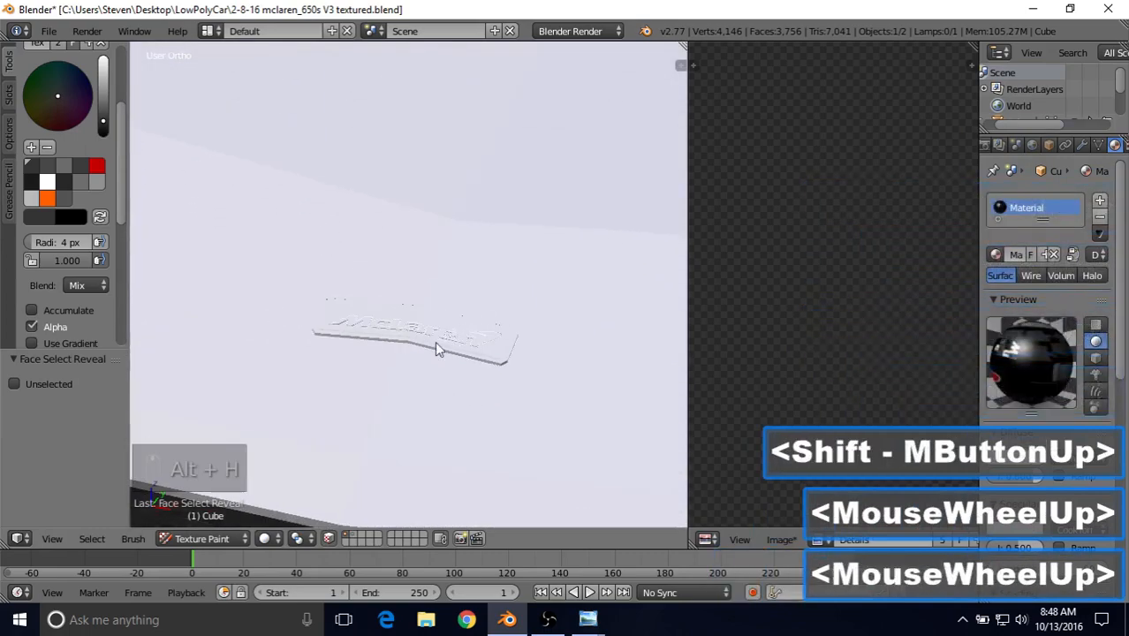
left_click(196, 538)
left_click(199, 501)
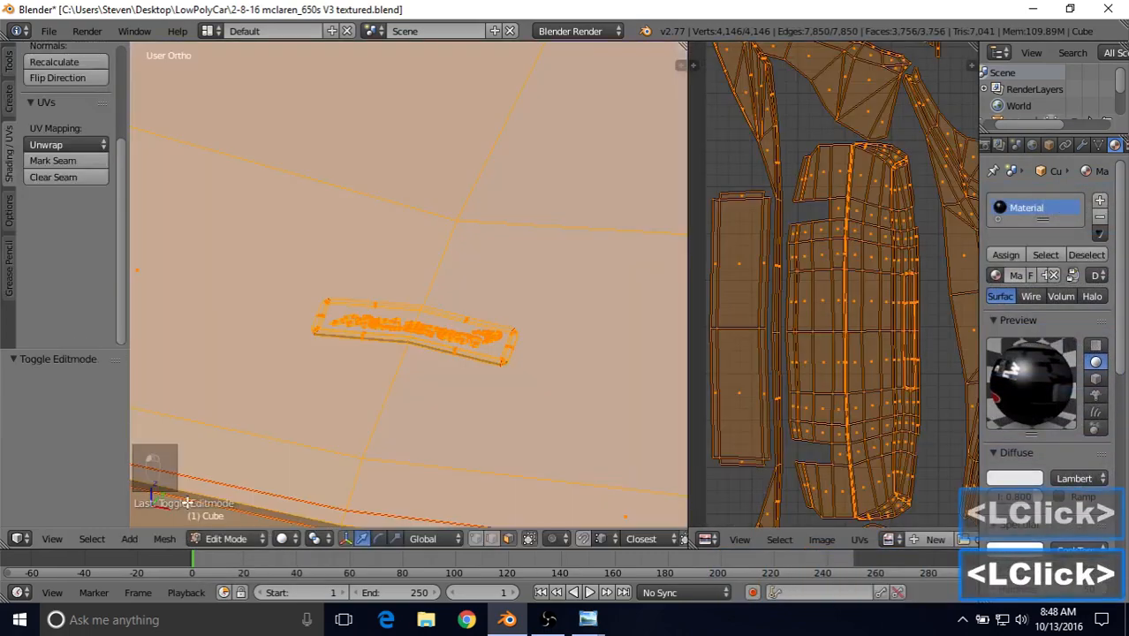
middle_click_drag(353, 383, 369, 382)
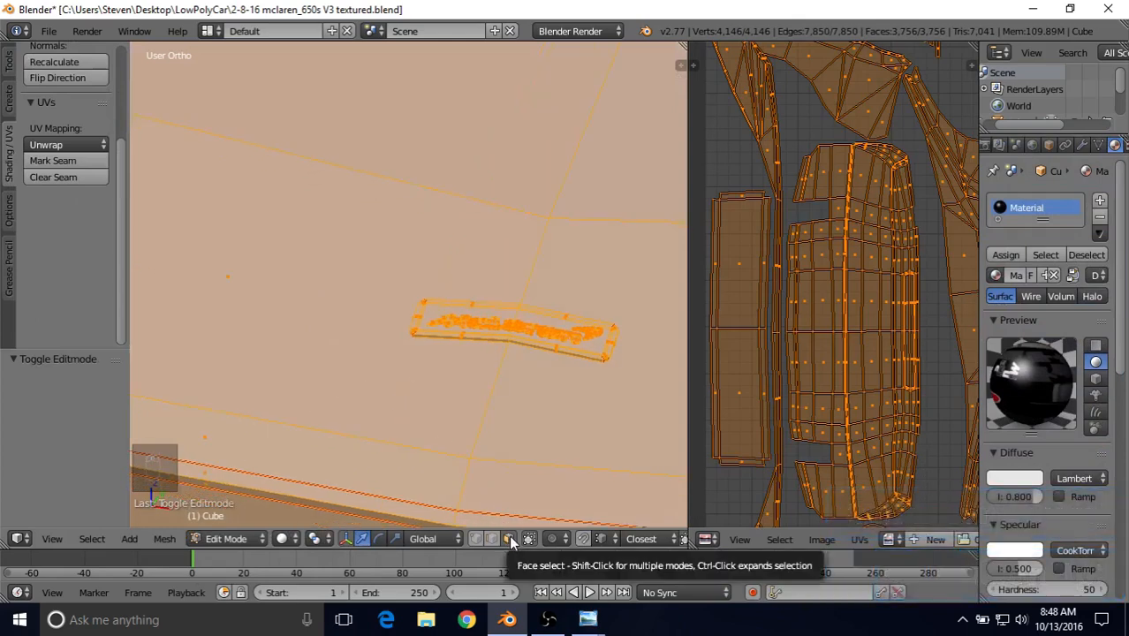
Select the two adjoining face loops that form the top border of the McLaren emblem's frame
right_click(419, 310)
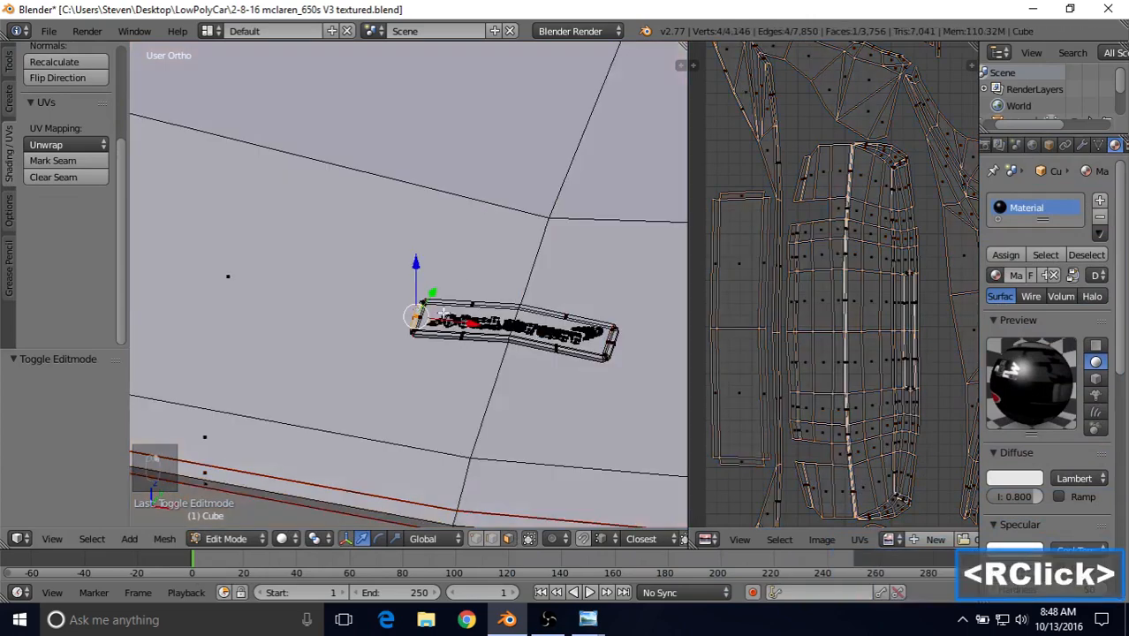
scroll(444, 337, "up", 4)
middle_click_drag(469, 370, 427, 339, "shift")
scroll(428, 339, "up", 3)
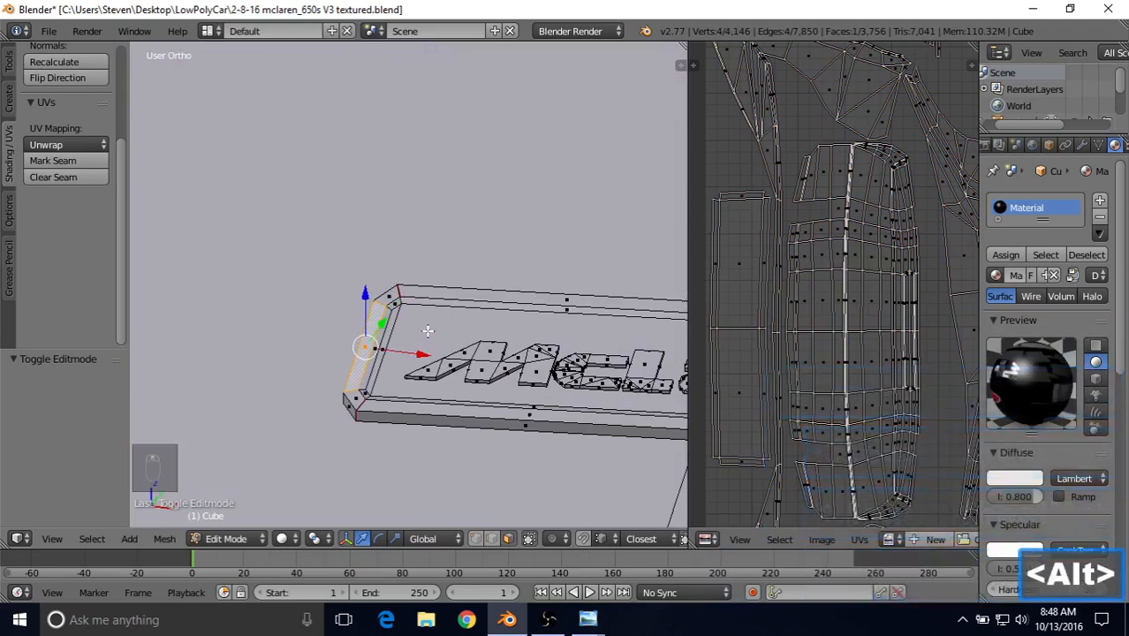
right_click(400, 290, "alt")
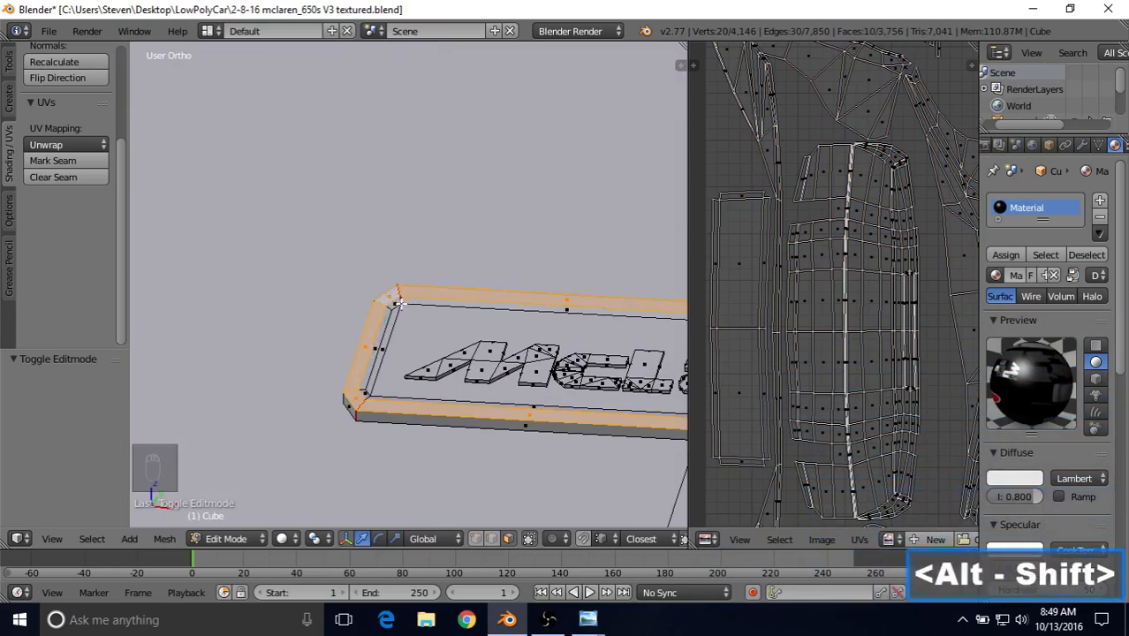
right_click(399, 302, "alt+shift")
scroll(400, 302, "down", 5)
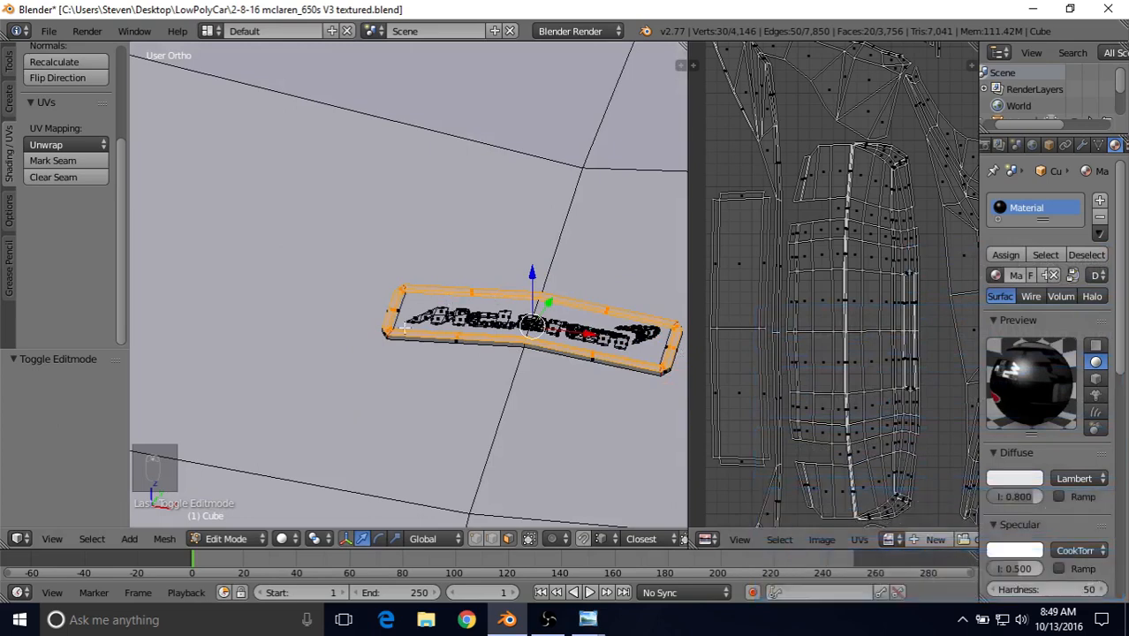
Add the outer side-wall face loop of the McLaren emblem's frame to the selection
middle_click_drag(409, 332, 429, 319)
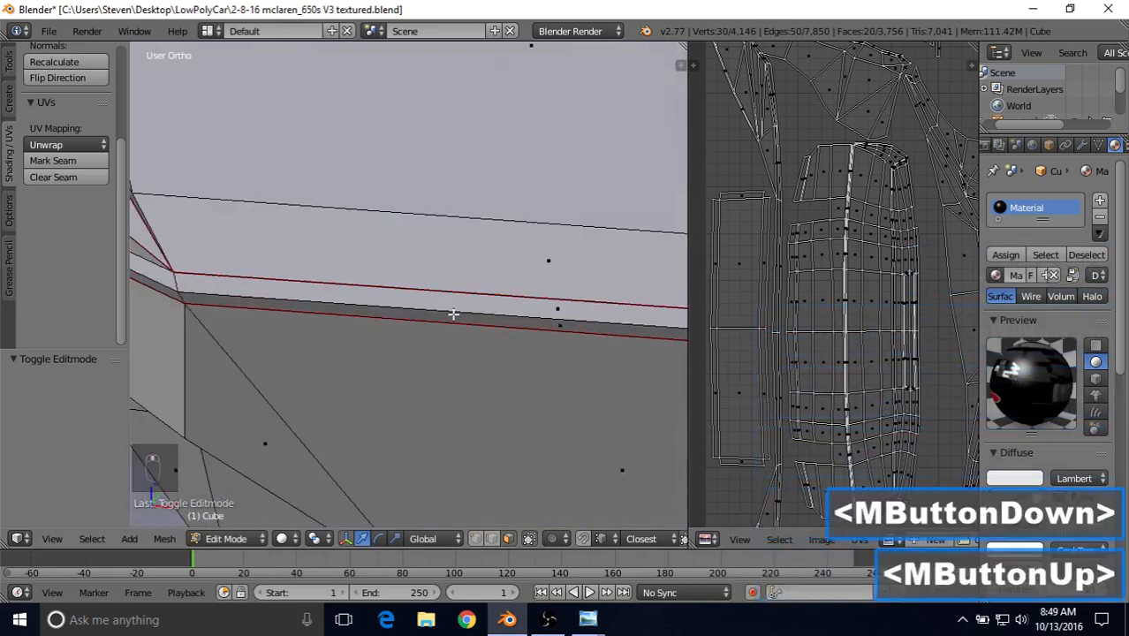
key("KP_Decimal")
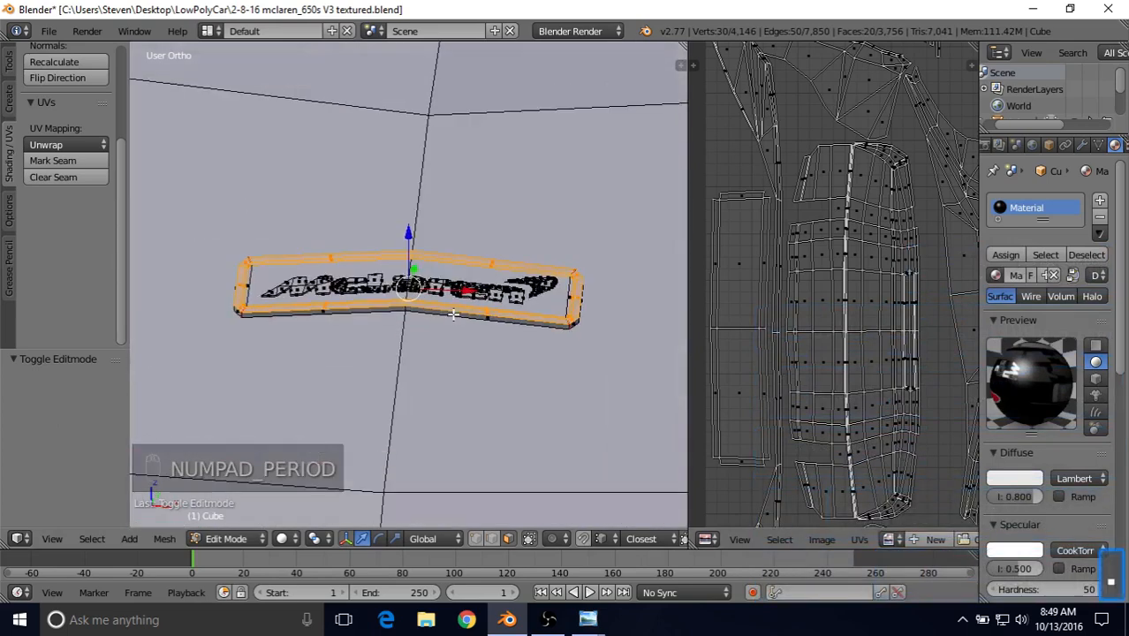
scroll(452, 314, "up", 3)
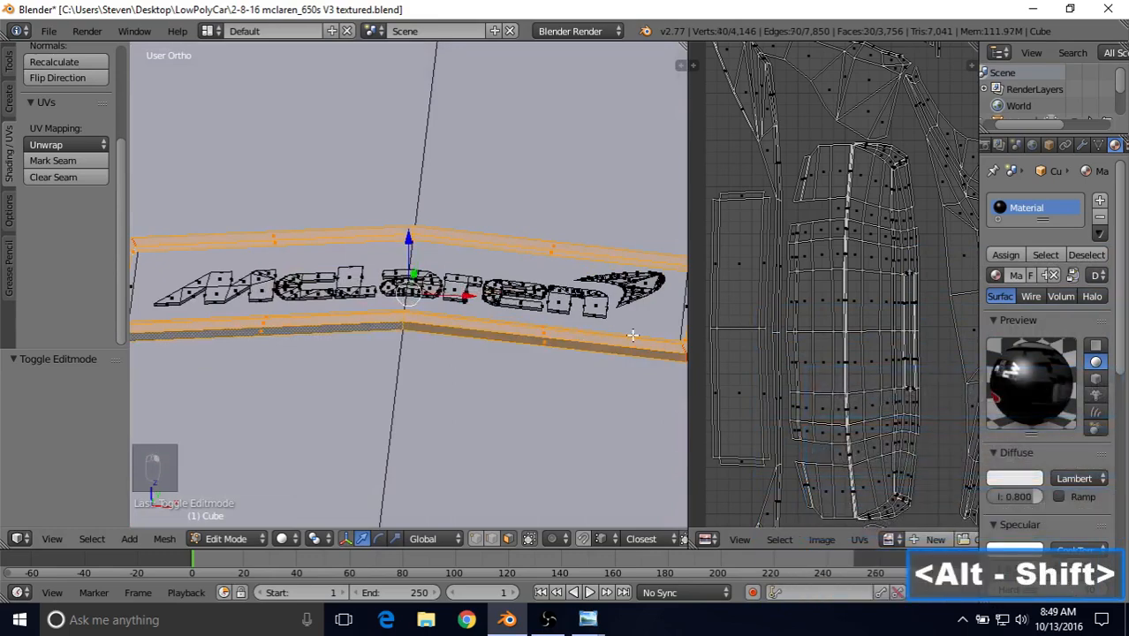
scroll(550, 349, "down", 3)
middle_click_drag(533, 320, 341, 386)
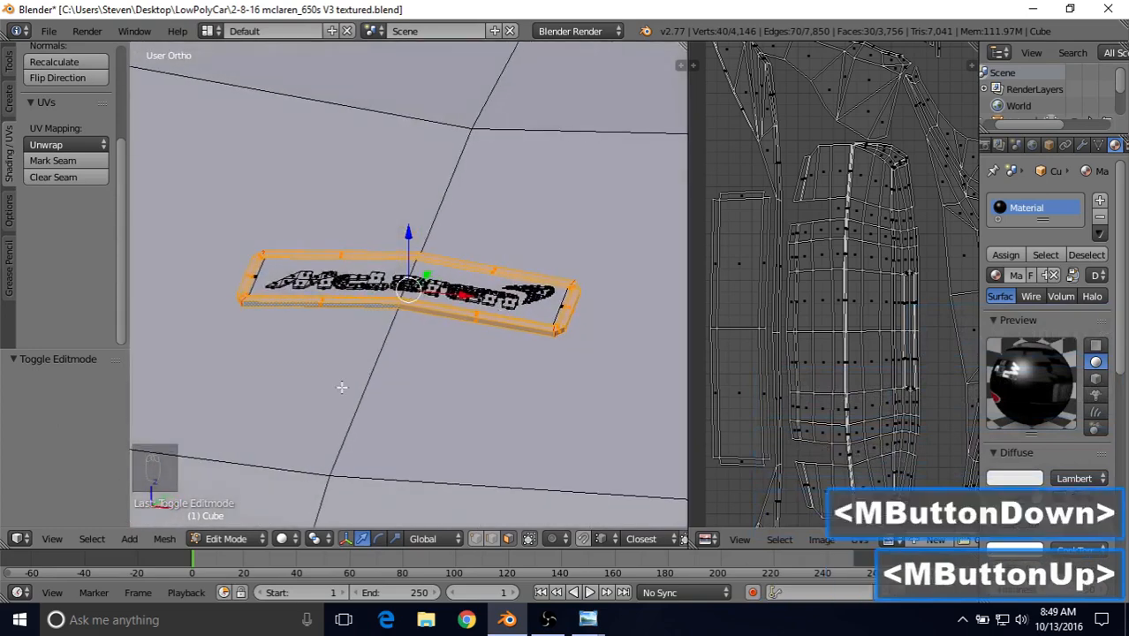
Return to Texture Paint mode with the emblem frame masked and set the brush color to near-white
left_click(236, 538)
left_click(263, 428)
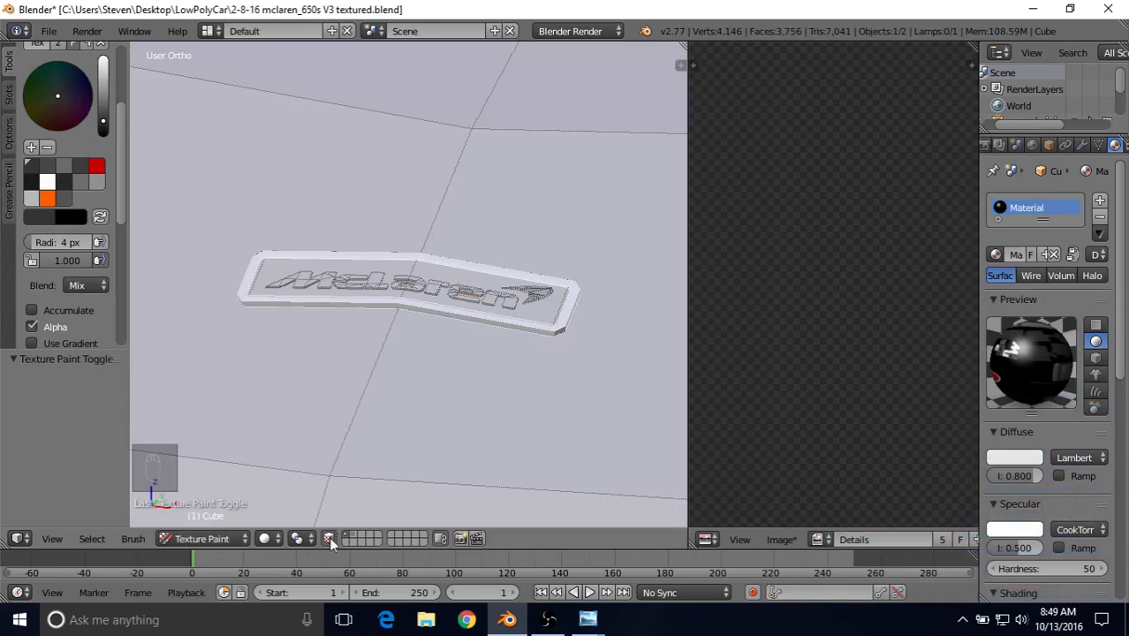
scroll(374, 414, "down", 3)
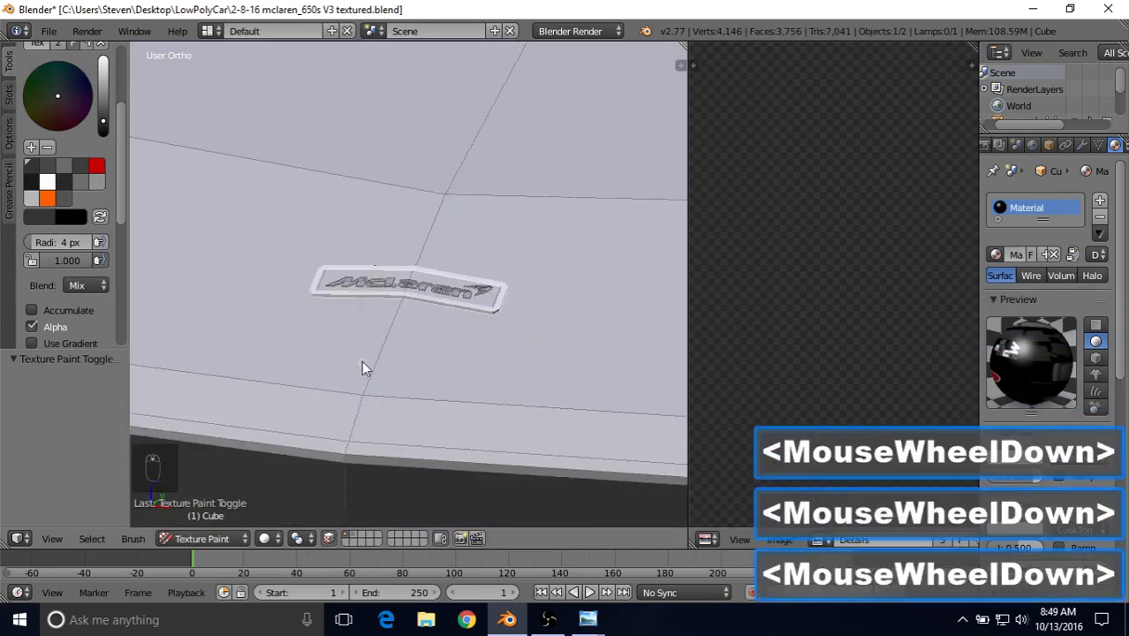
mouse_move(362, 361)
middle_mouse_down("shift")
mouse_move(365, 390)
mouse_move(370, 350)
middle_mouse_up("shift")
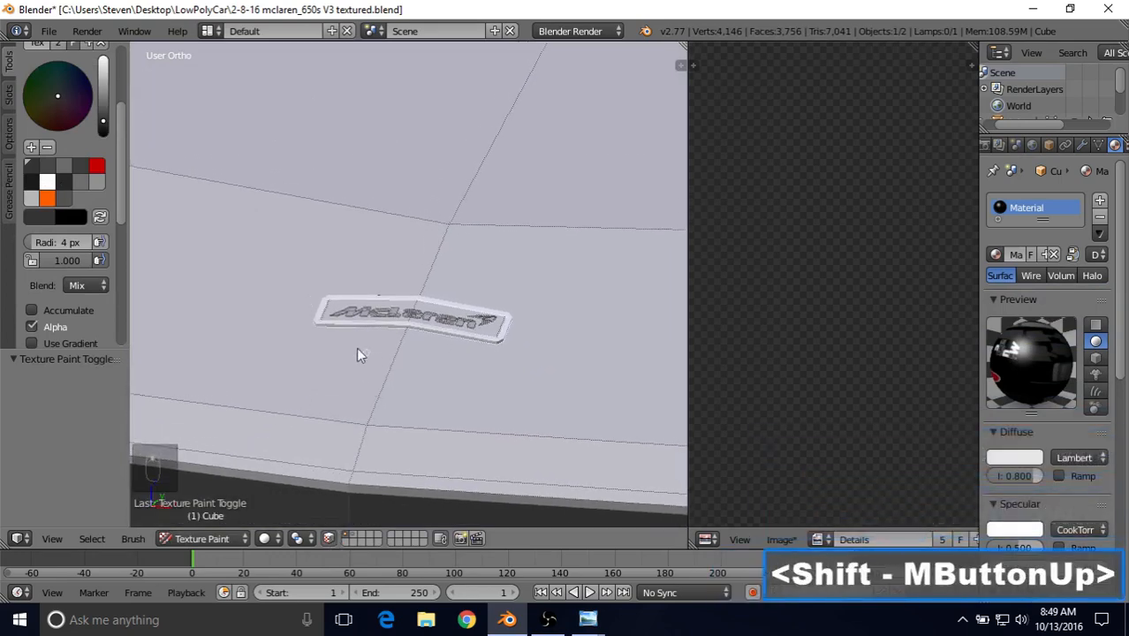
left_click(103, 65)
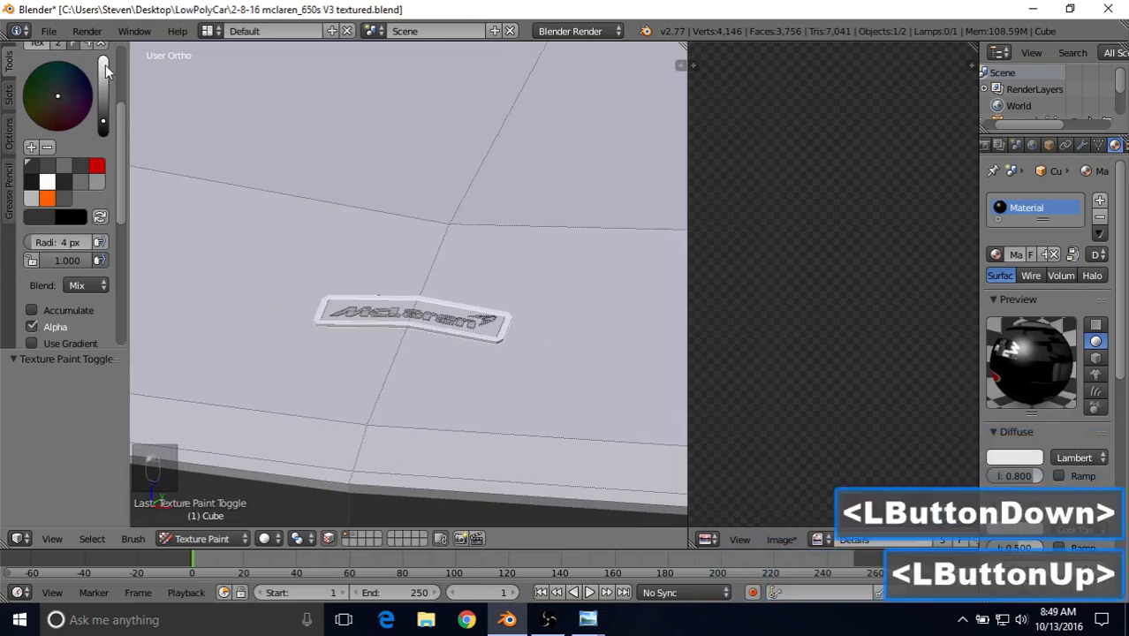
left_click(103, 63)
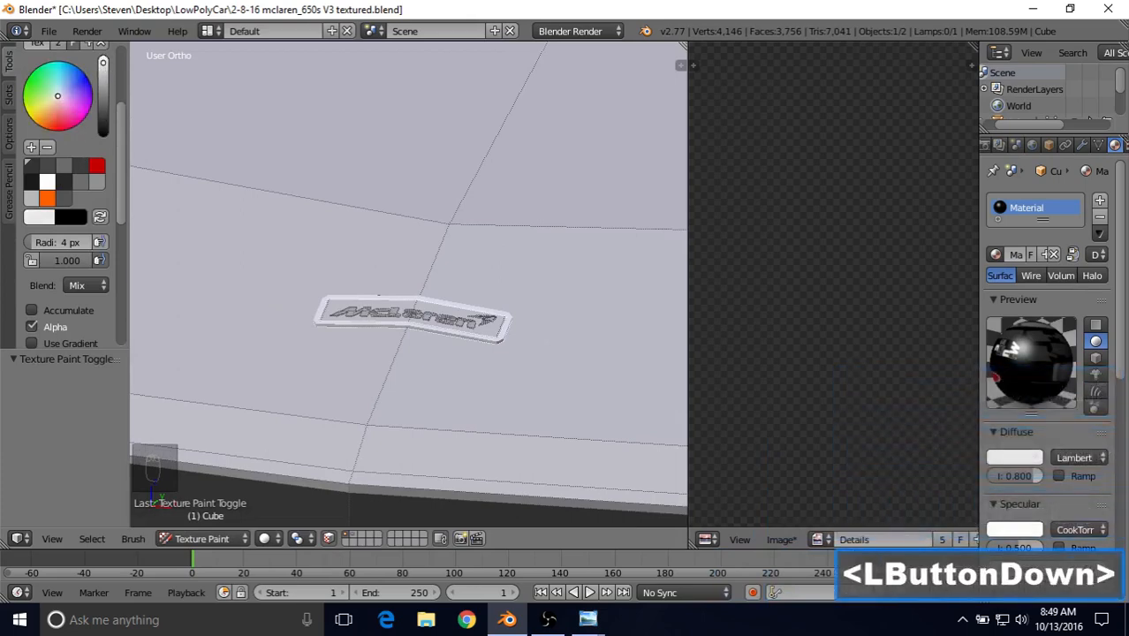
left_click(103, 65)
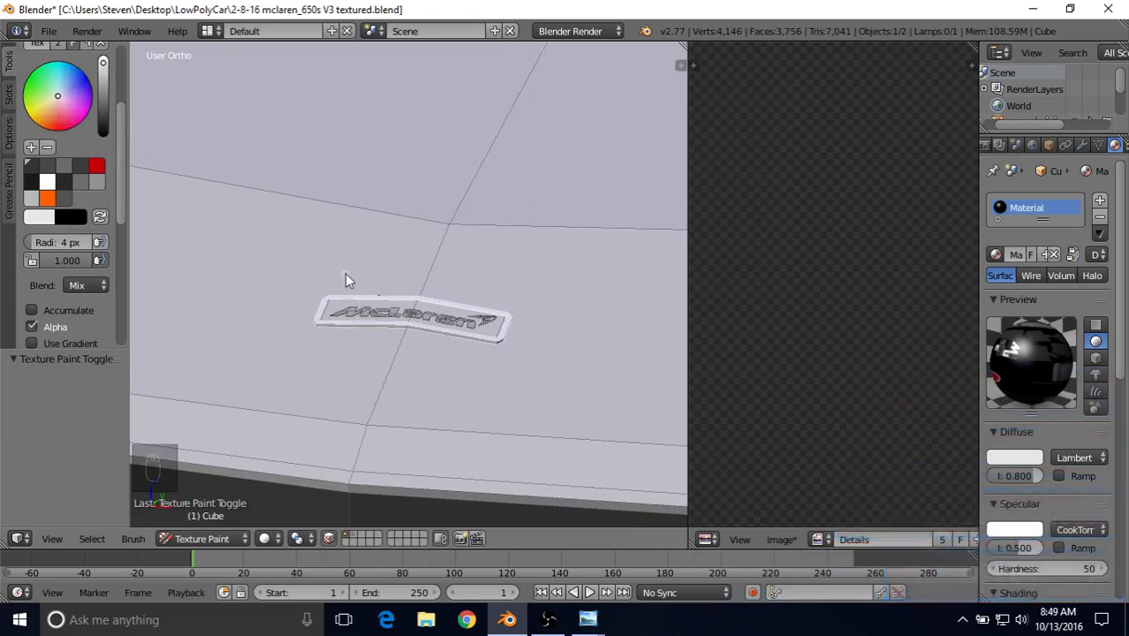
Set the brush radius to 28 px and paint a first near-white stroke over the emblem frame
key("f")
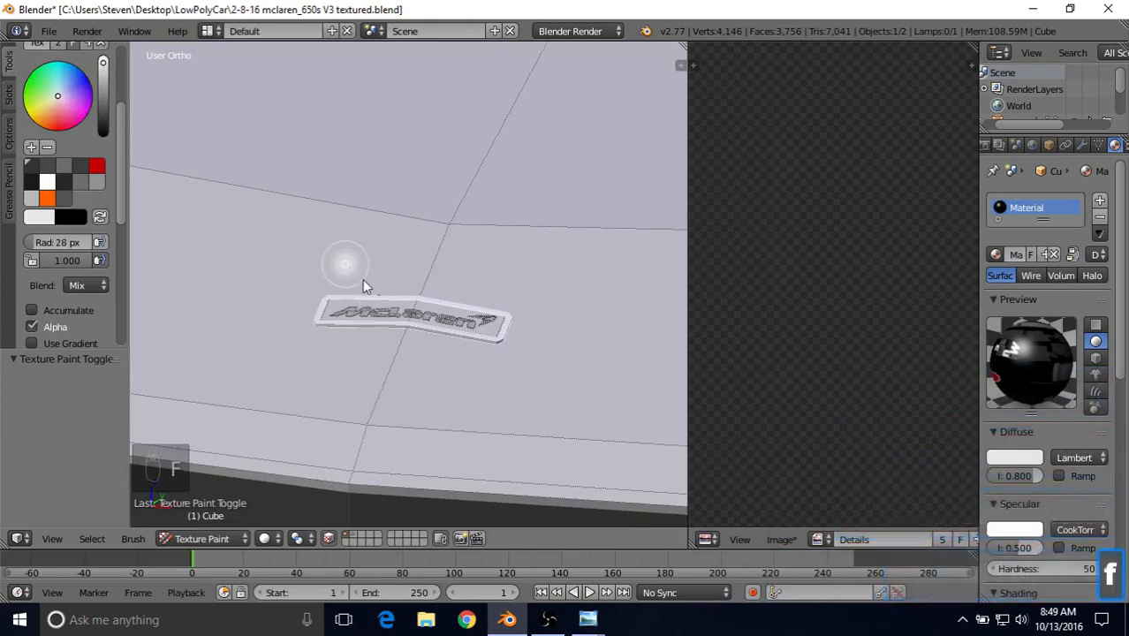
left_click(363, 294)
left_click_drag(353, 313, 315, 312)
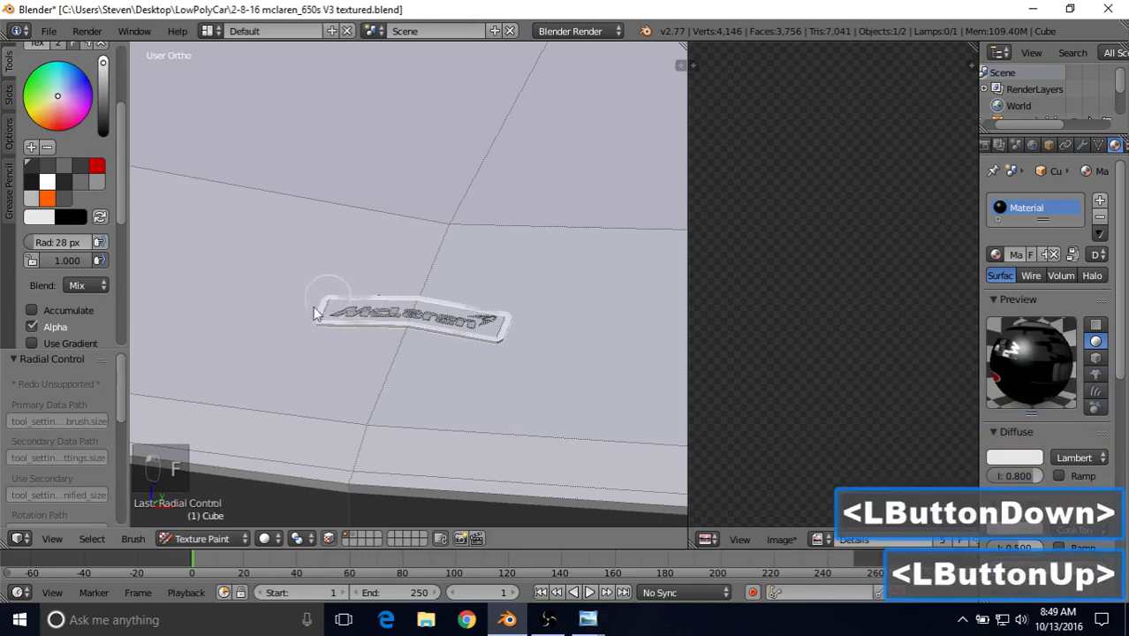
Set the brush's stroke method to Space and paint the long edges of the emblem frame near-white
left_click_drag(119, 212, 118, 300)
left_click(74, 267)
left_click(67, 206)
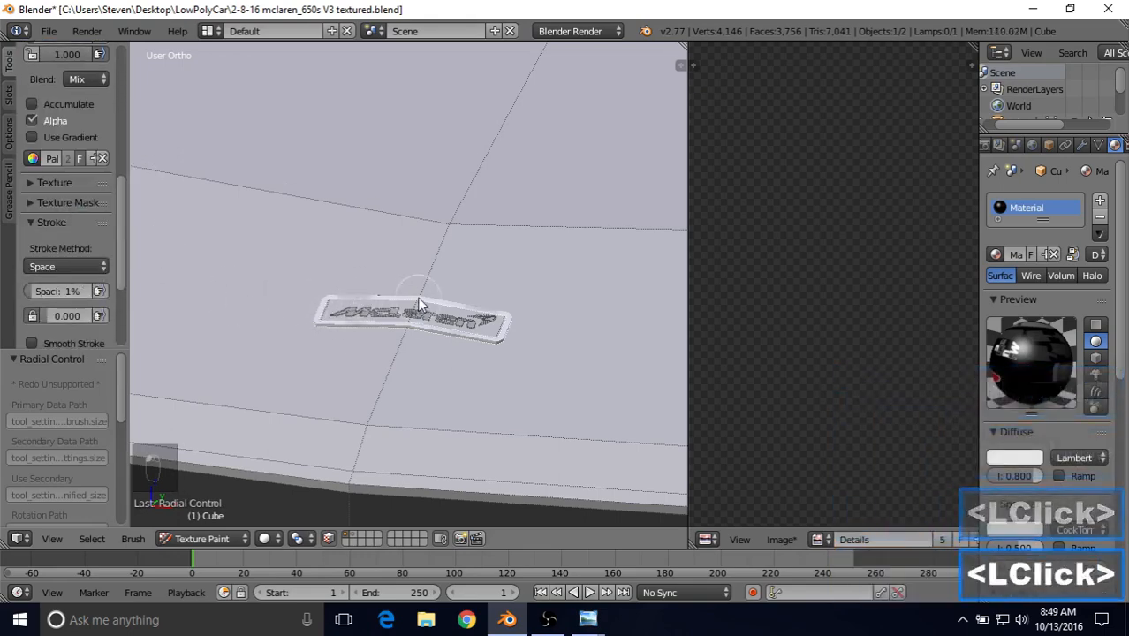
left_click_drag(332, 301, 356, 325)
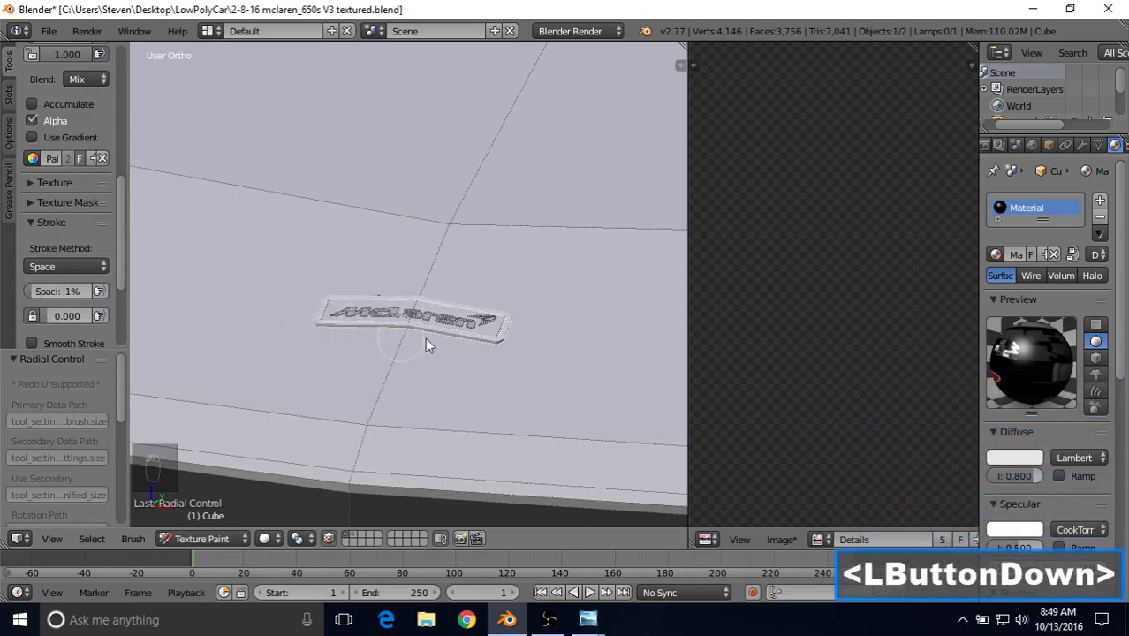
left_click_drag(346, 294, 464, 320)
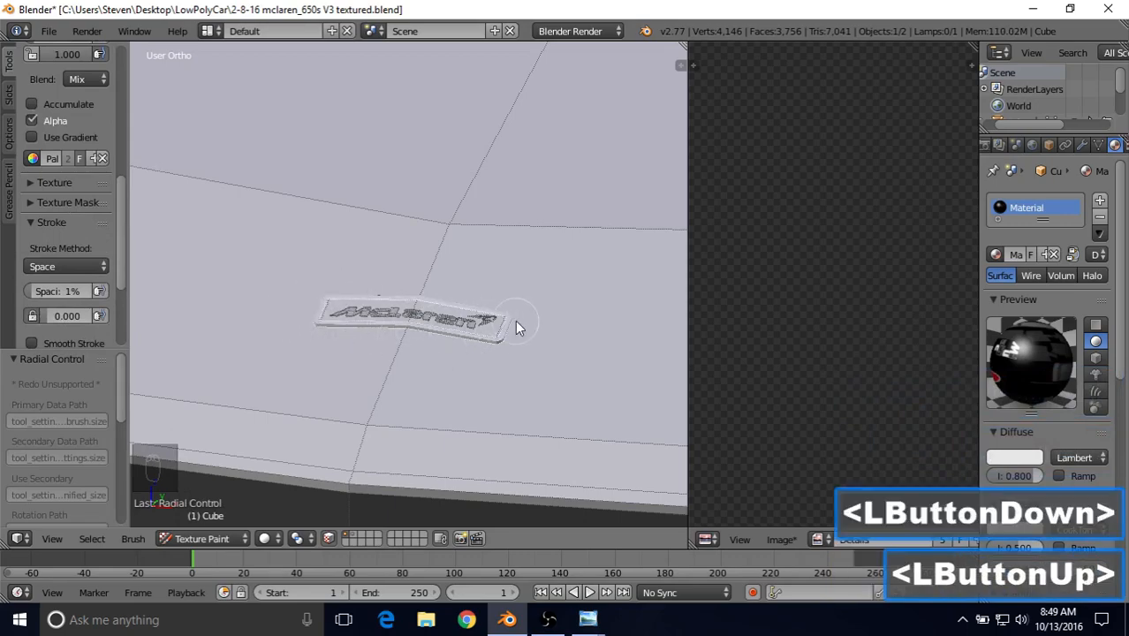
Paint the ends and outer side walls of the emblem frame near-white from both sides of the car
middle_click_drag(444, 335, 326, 366)
left_click_drag(407, 350, 408, 350)
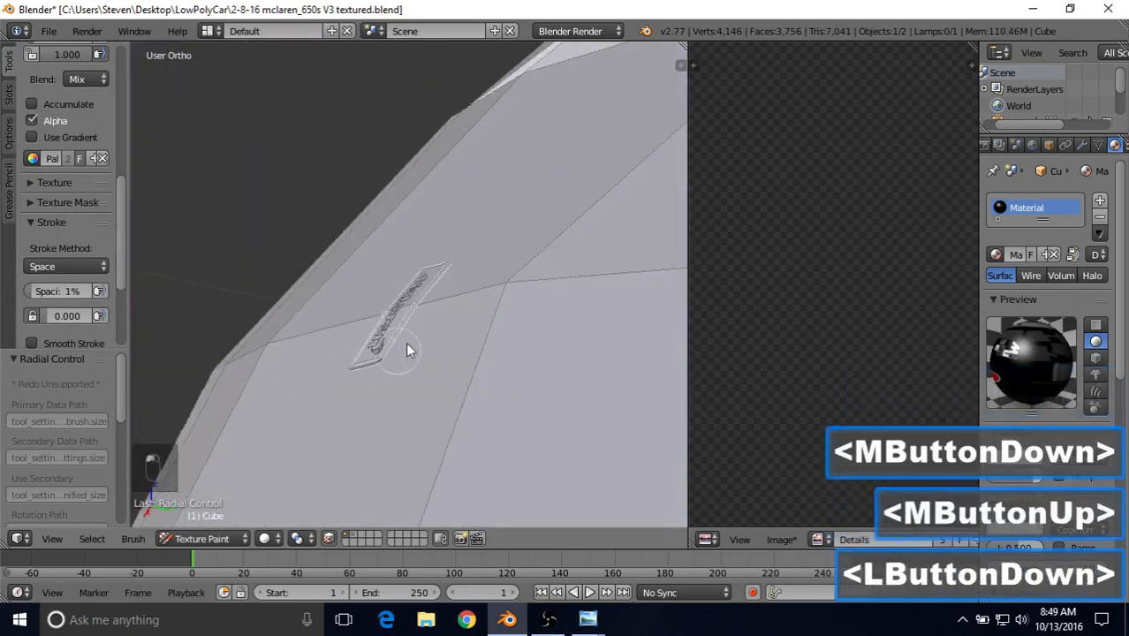
mouse_move(438, 266)
left_mouse_down()
mouse_move(405, 328)
mouse_move(364, 367)
left_mouse_up()
middle_click_drag(364, 367, 505, 336)
left_click_drag(421, 349, 420, 349)
left_click_drag(290, 299, 305, 300)
middle_click_drag(304, 301, 560, 304)
left_click_drag(422, 330, 462, 305)
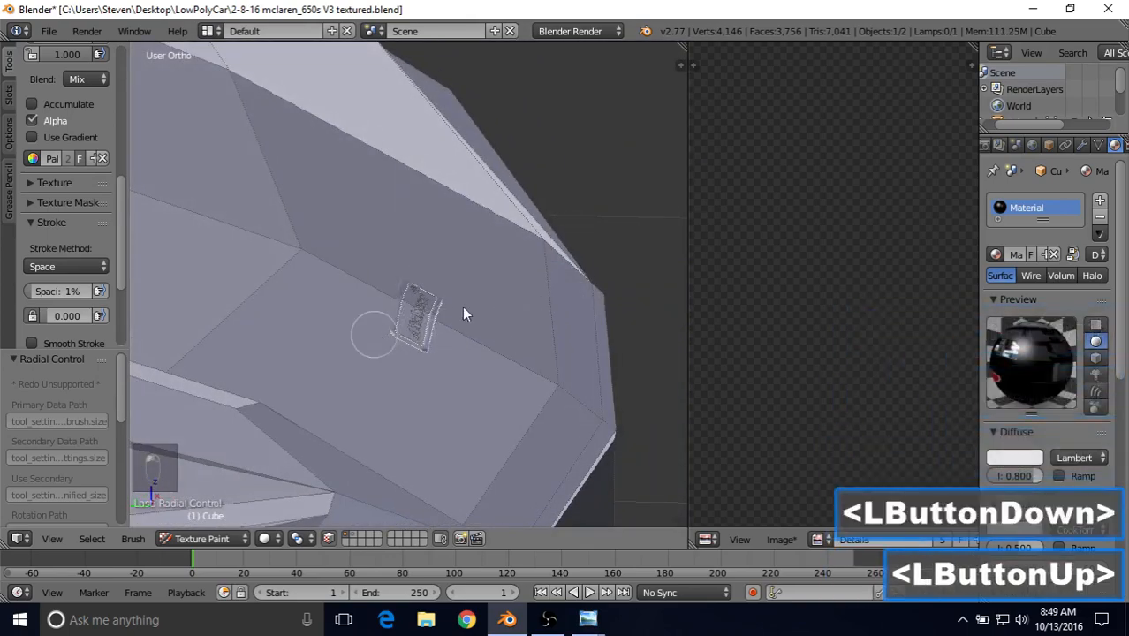
middle_click_drag(462, 306, 349, 303)
middle_click_drag(497, 299, 460, 354)
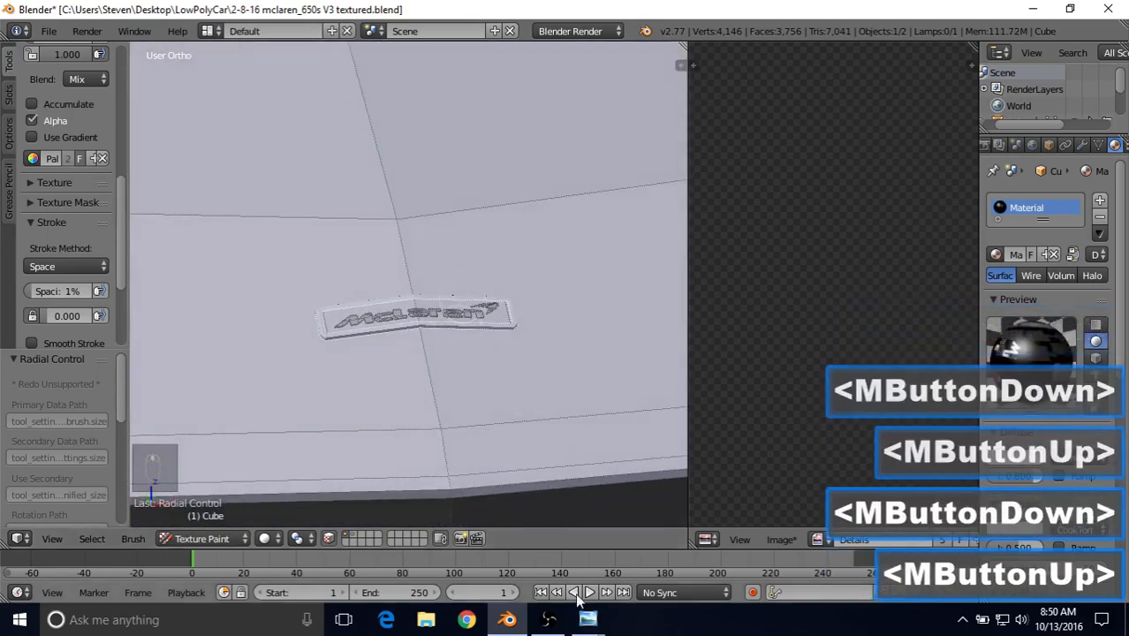
Examine the McLaren badge's coloring in the Front View reference photo and return to the emblem in Blender
left_click(588, 619)
left_click(580, 582)
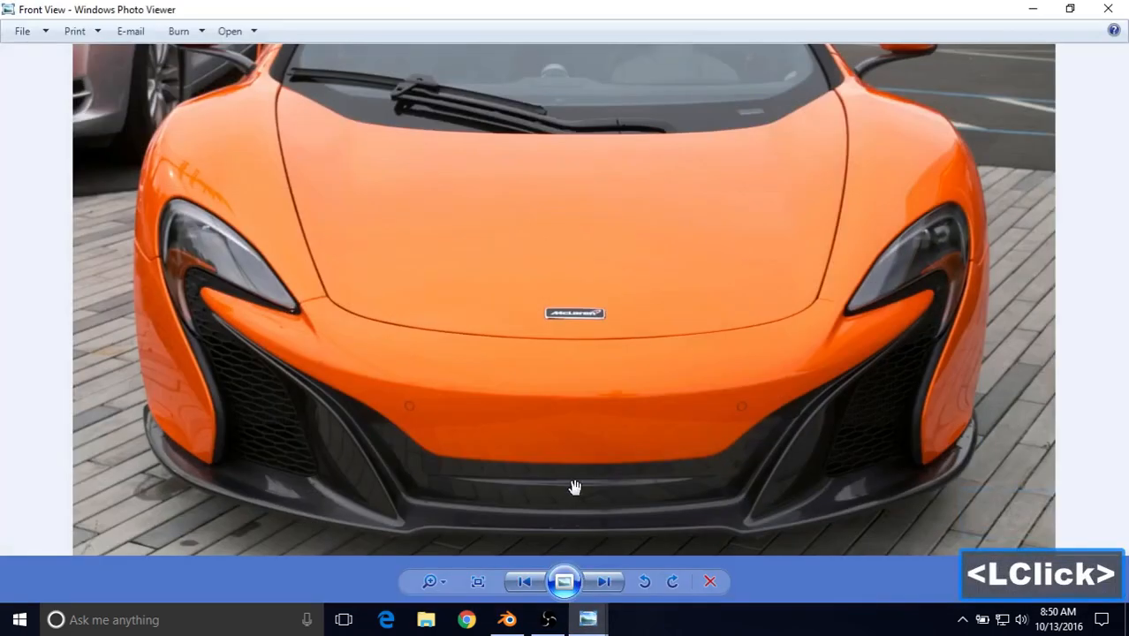
scroll(537, 409, "up", 4)
scroll(536, 408, "up", 3)
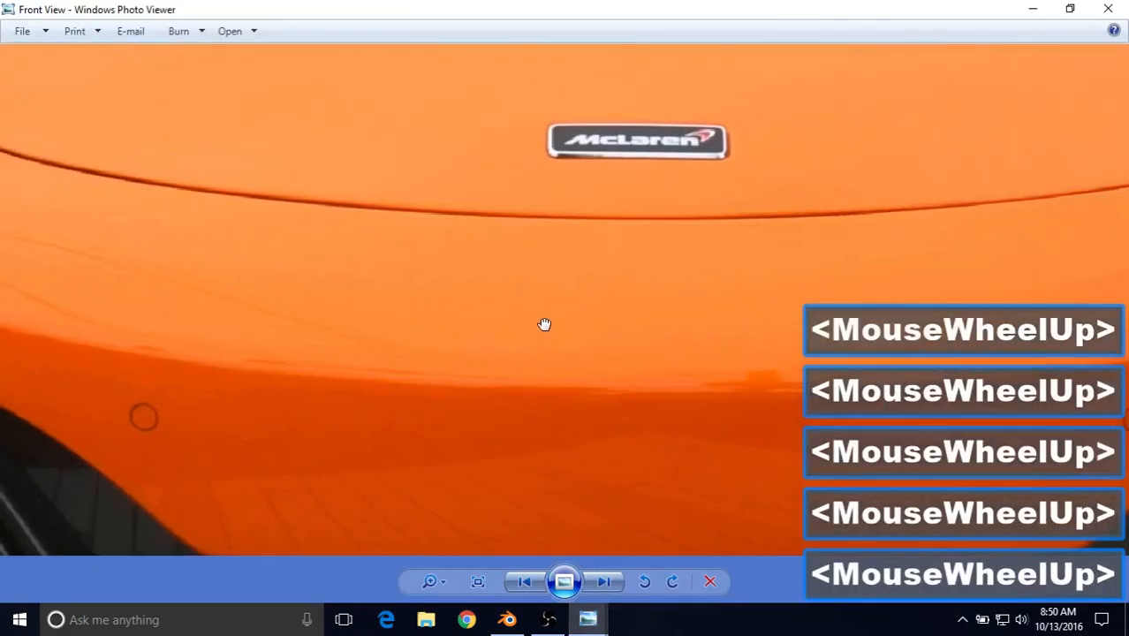
left_click_drag(439, 454, 356, 528)
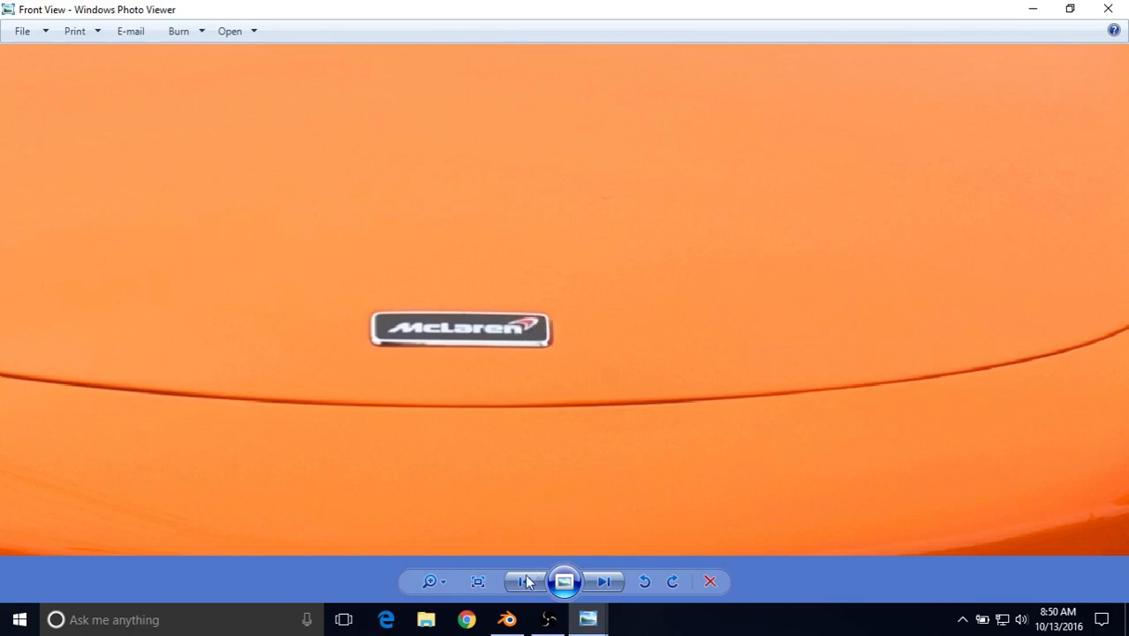
left_click(507, 619)
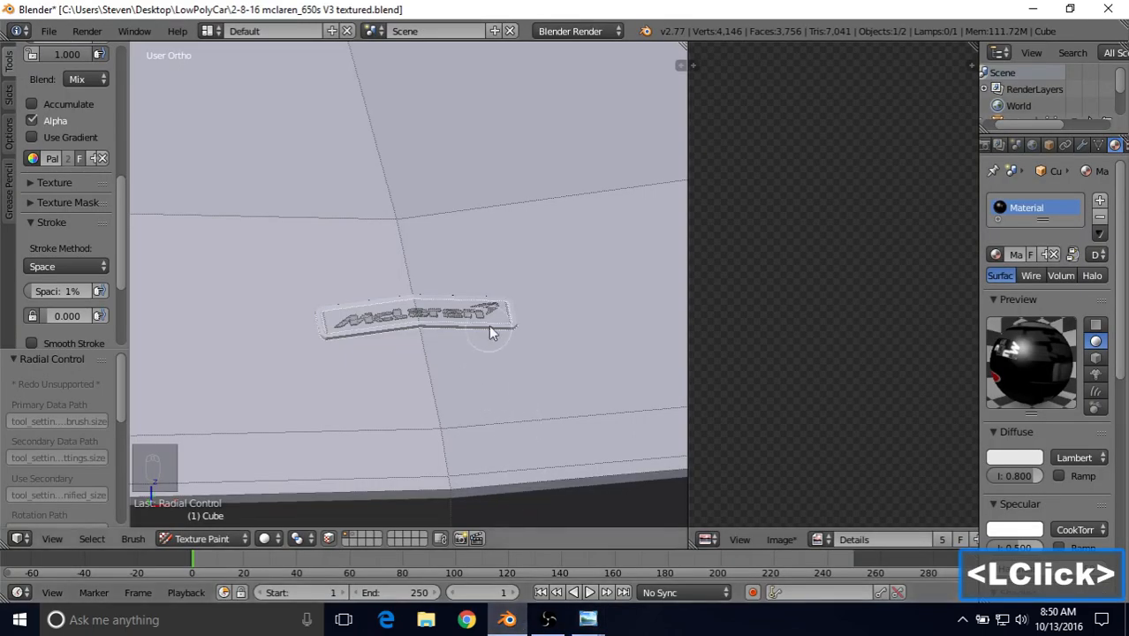
scroll(382, 322, "up", 4)
middle_click_drag(366, 334, 393, 336, "shift")
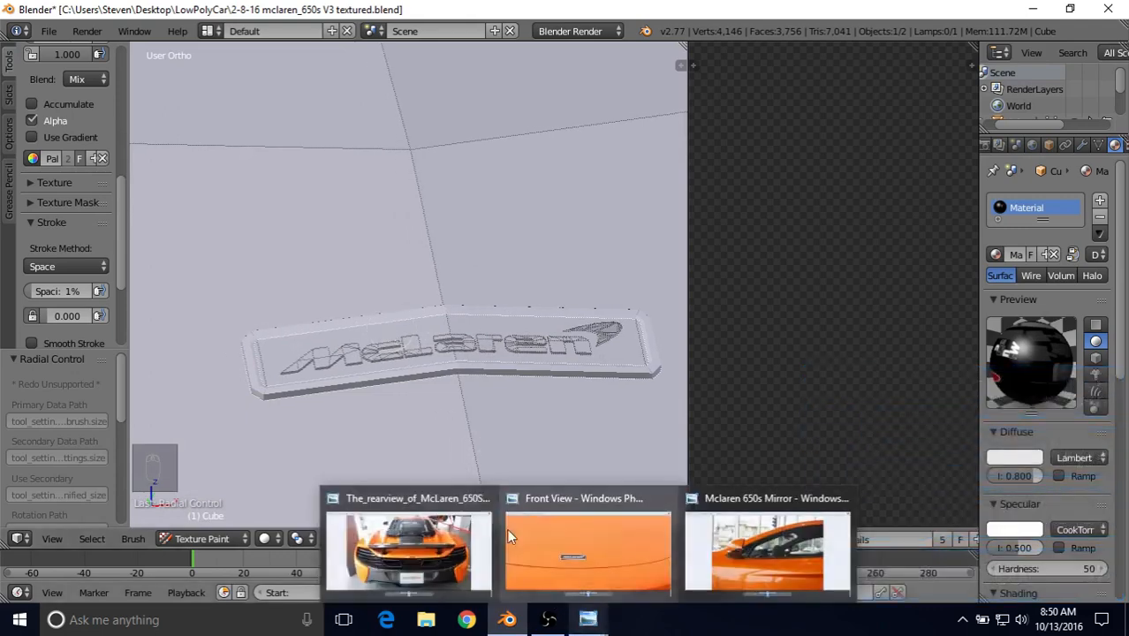
Select the linked faces of every letter in the McLaren wordmark and hide all unselected faces
right_click(319, 352)
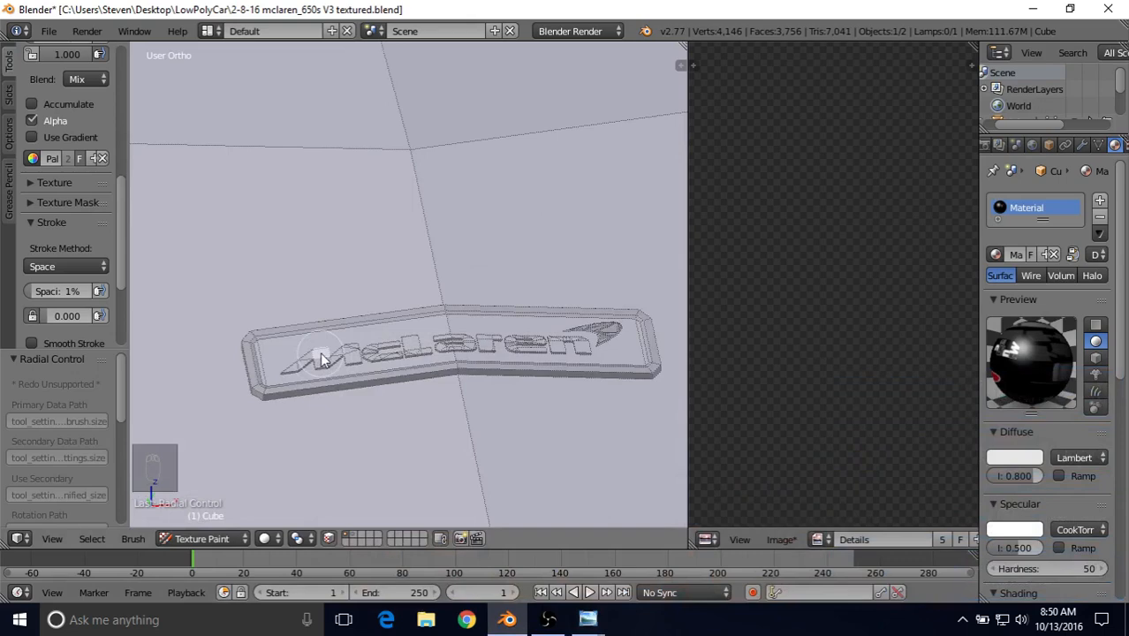
key("l")
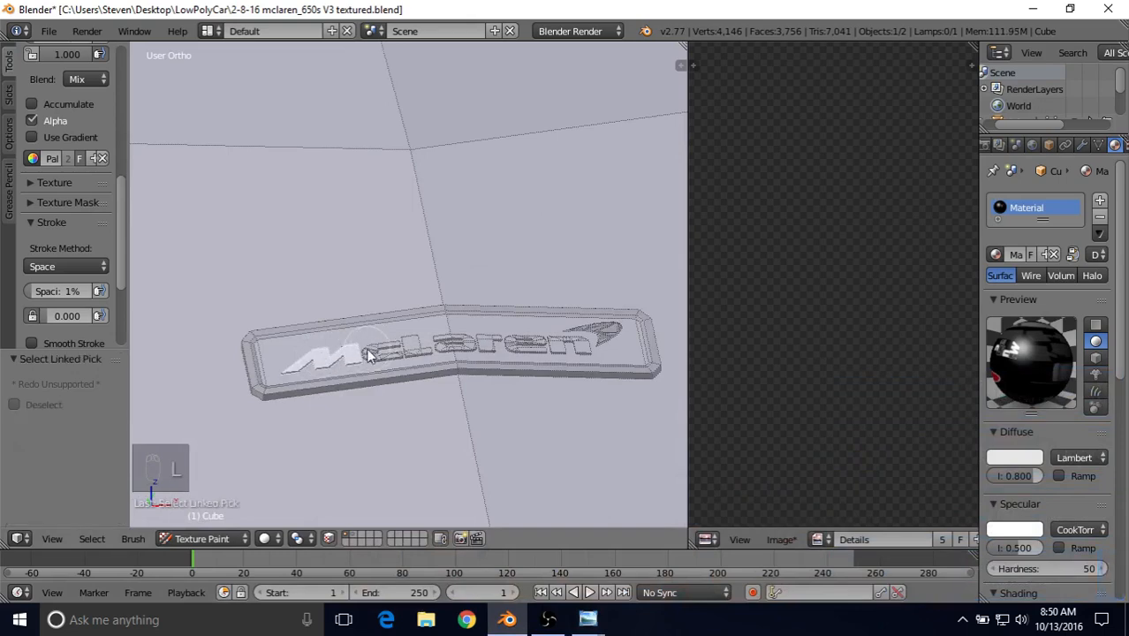
key("l")
key("l")
key("l")
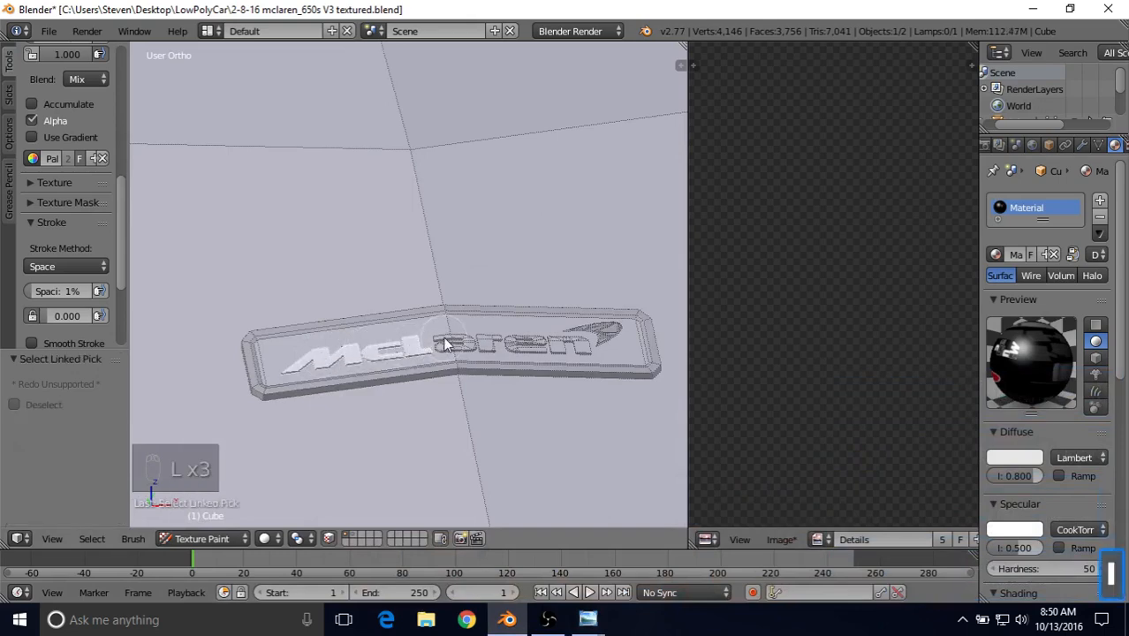
key("l")
key("l")
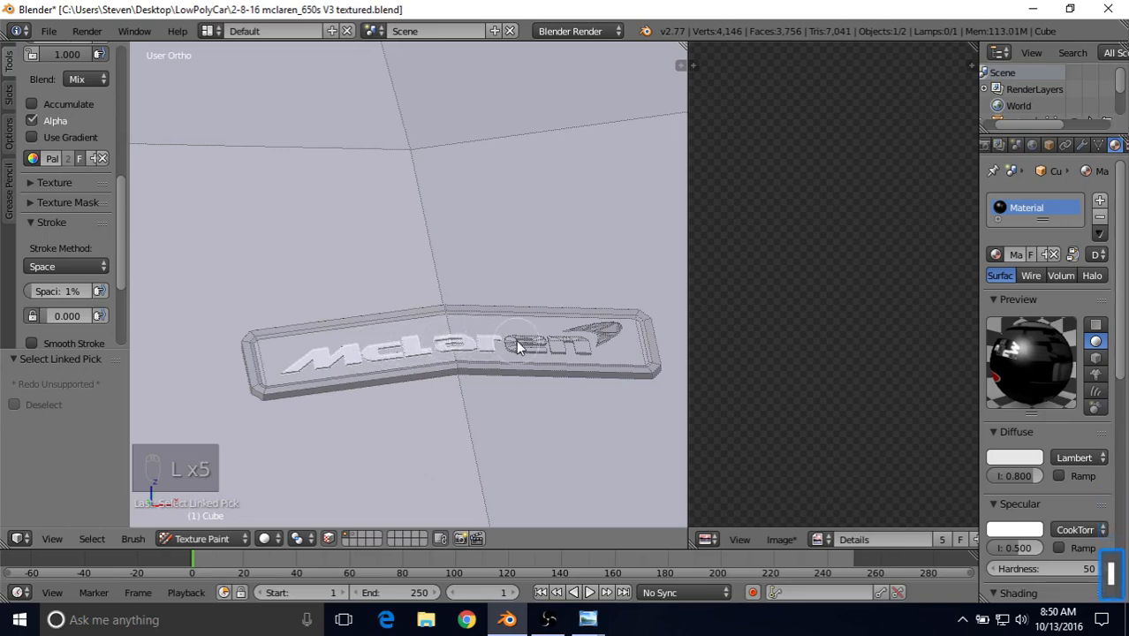
key("l")
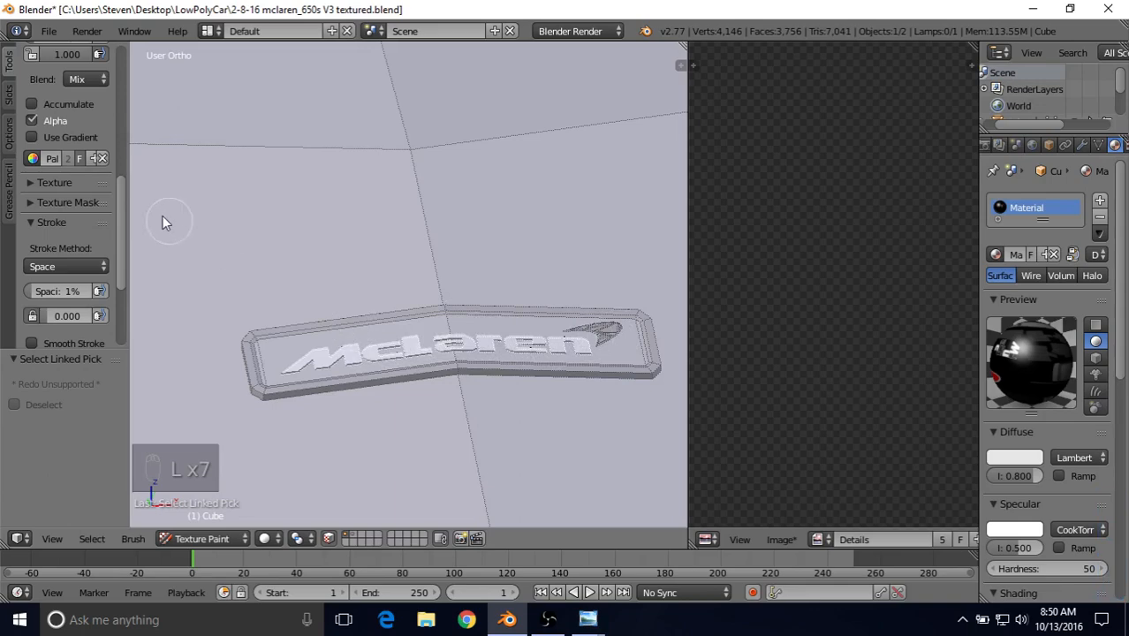
mouse_move(123, 196)
left_mouse_down()
mouse_move(110, 62)
mouse_move(104, 195)
mouse_move(107, 162)
mouse_move(122, 190)
left_mouse_up()
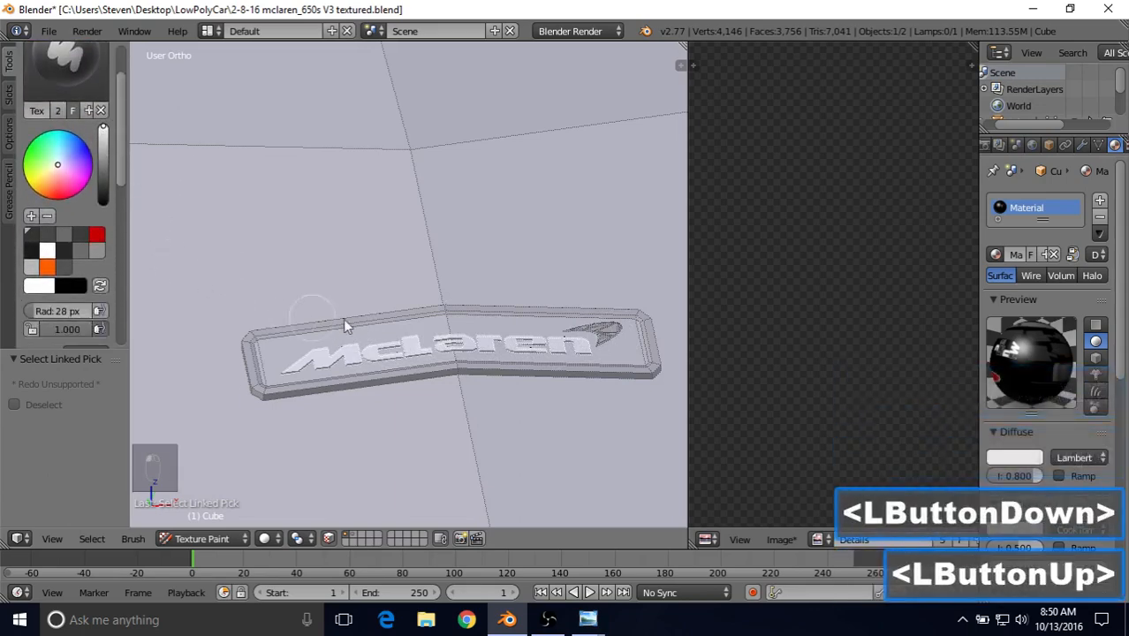
key("shift+h")
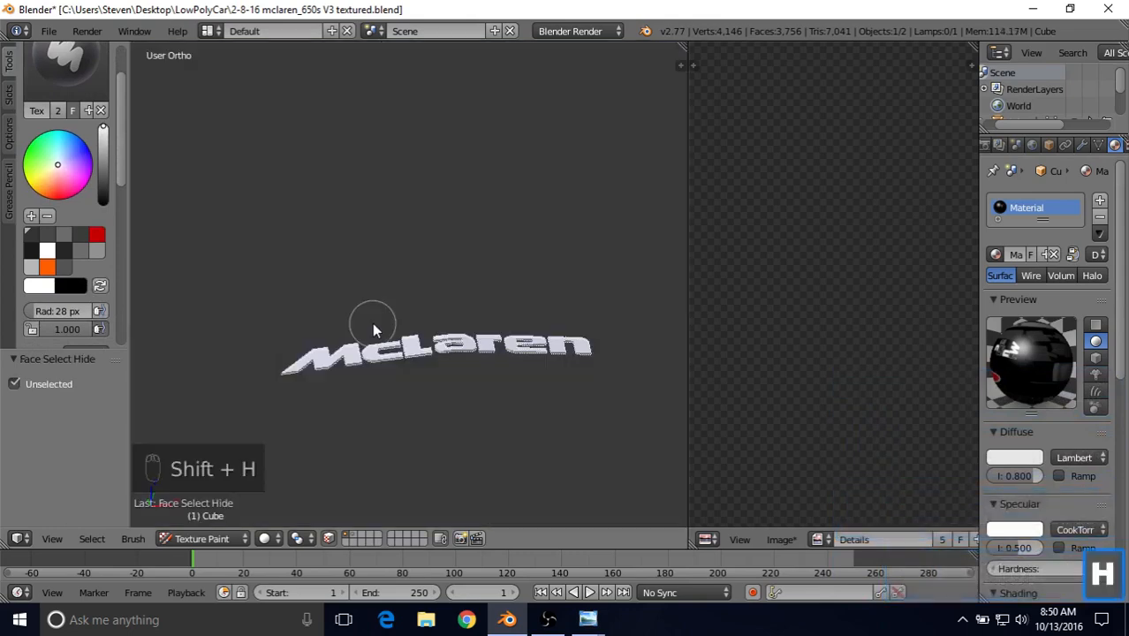
Paint the front faces of the isolated McLaren letters near-white, continuing over their side walls from one end of the wordmark
left_click_drag(330, 339, 282, 360)
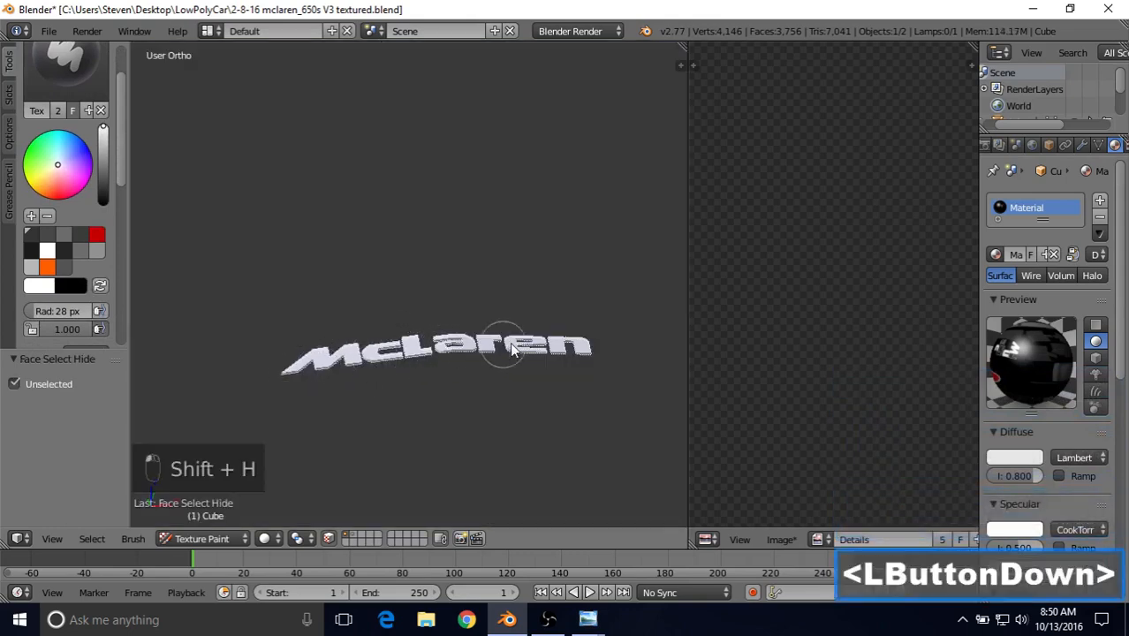
mouse_move(513, 351)
left_mouse_down()
mouse_move(577, 337)
mouse_move(327, 366)
left_mouse_up()
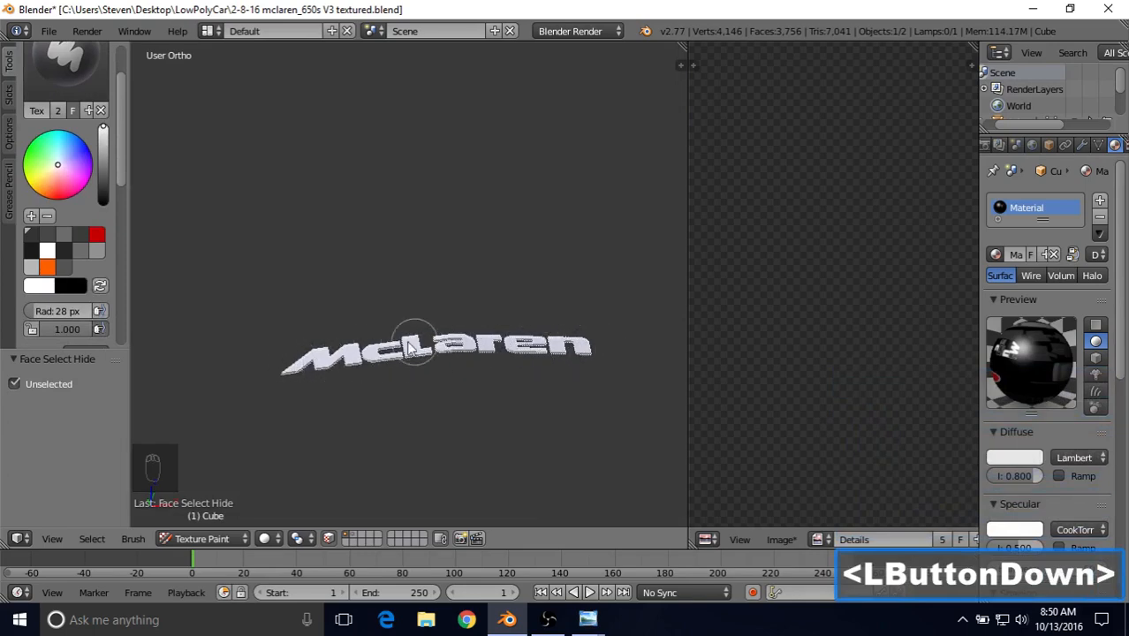
left_click_drag(510, 343, 600, 330)
mouse_move(499, 352)
middle_mouse_down()
mouse_move(421, 331)
mouse_move(373, 352)
middle_mouse_up()
left_click(480, 370)
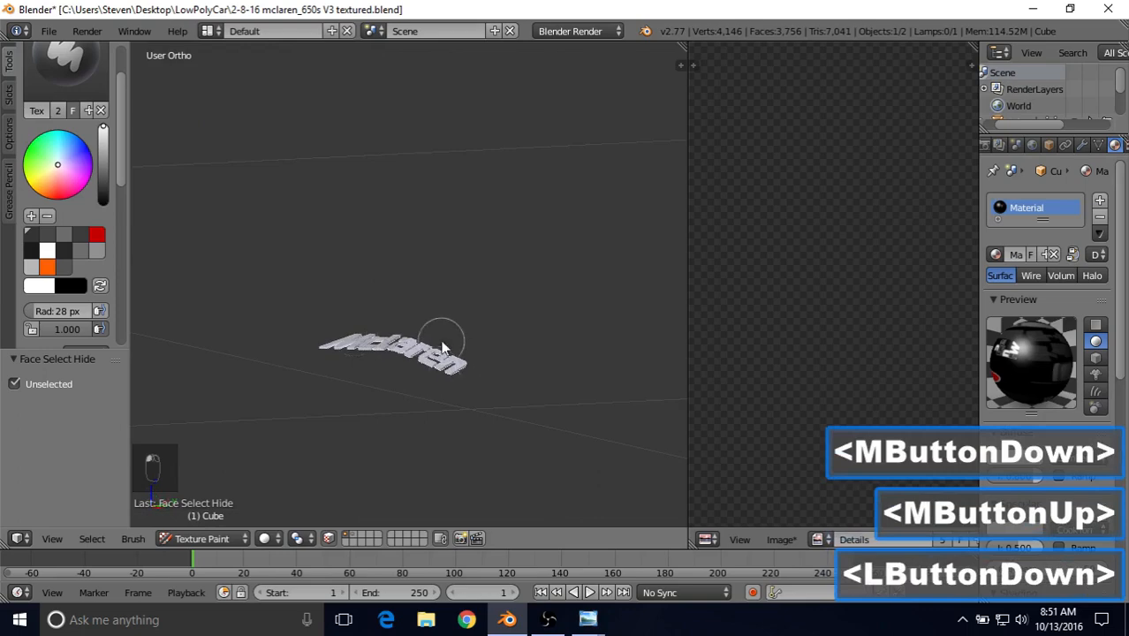
mouse_move(444, 347)
left_mouse_down()
mouse_move(335, 345)
mouse_move(428, 334)
left_mouse_up()
mouse_move(428, 334)
middle_mouse_down()
mouse_move(315, 358)
mouse_move(308, 378)
middle_mouse_up()
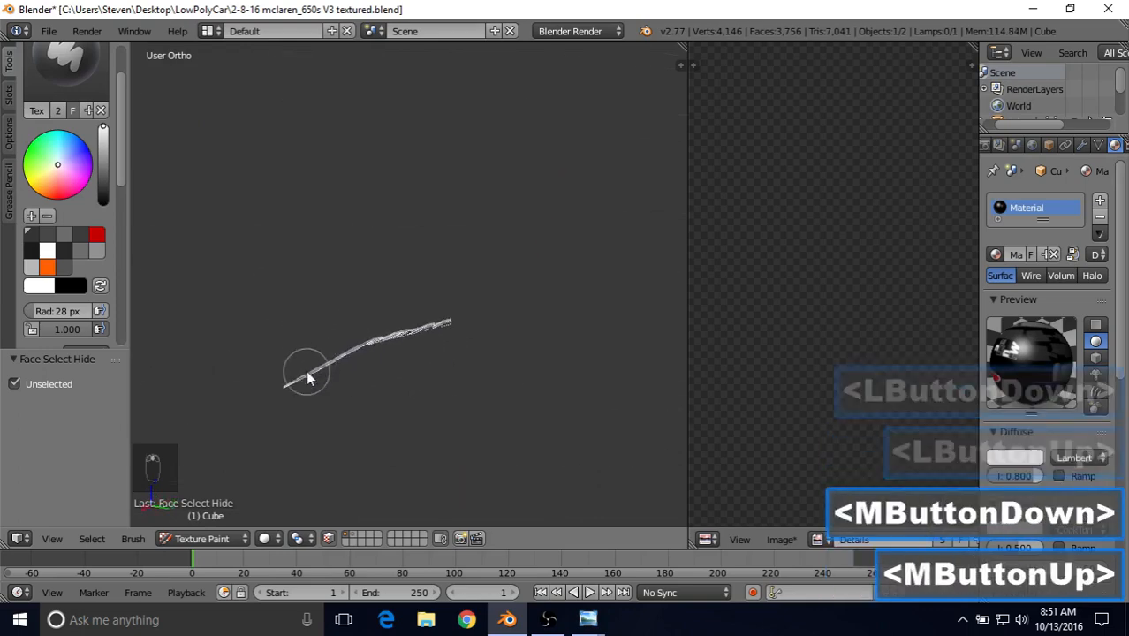
mouse_move(309, 378)
left_mouse_down()
mouse_move(373, 327)
mouse_move(337, 345)
mouse_move(461, 317)
mouse_move(419, 344)
left_mouse_up()
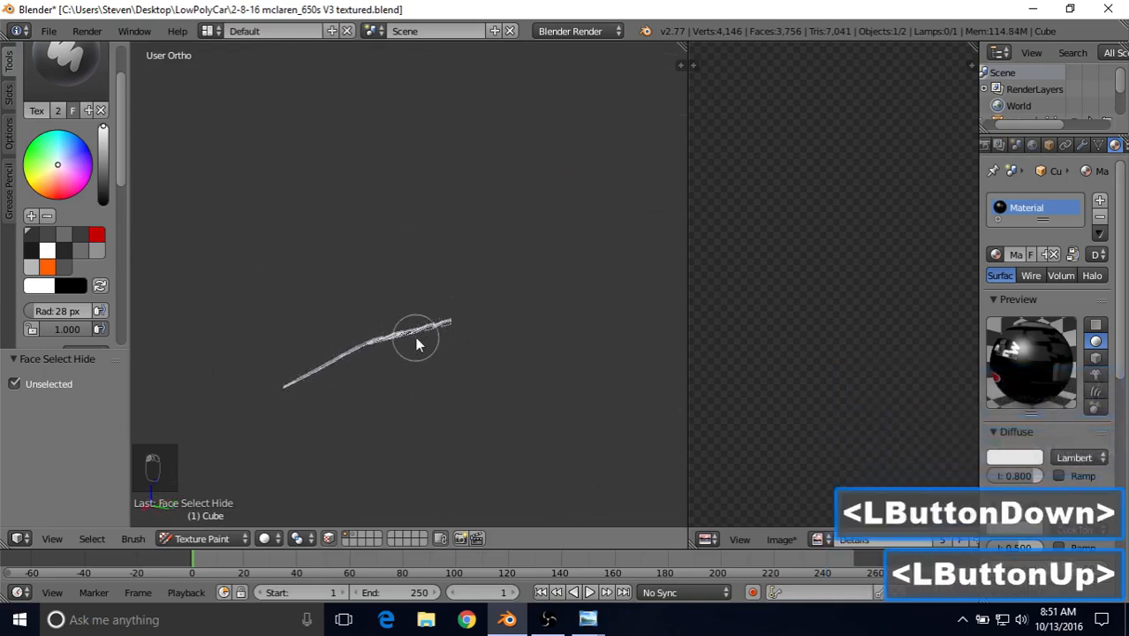
Paint the McLaren letters' side walls near-white along the length of the wordmark from further angles, including behind
mouse_move(419, 344)
middle_mouse_down()
mouse_move(434, 378)
mouse_move(406, 393)
middle_mouse_up()
mouse_move(406, 393)
left_mouse_down()
mouse_move(384, 408)
mouse_move(358, 340)
mouse_move(365, 350)
mouse_move(419, 272)
mouse_move(419, 315)
left_mouse_up()
scroll(424, 313, "up", 4)
mouse_move(429, 310)
middle_mouse_down()
mouse_move(439, 294)
mouse_move(295, 317)
middle_mouse_up()
scroll(499, 396, "down", 2)
mouse_move(530, 381)
left_mouse_down()
mouse_move(565, 365)
mouse_move(517, 354)
mouse_move(623, 359)
left_mouse_up()
left_click_drag(403, 339, 180, 327)
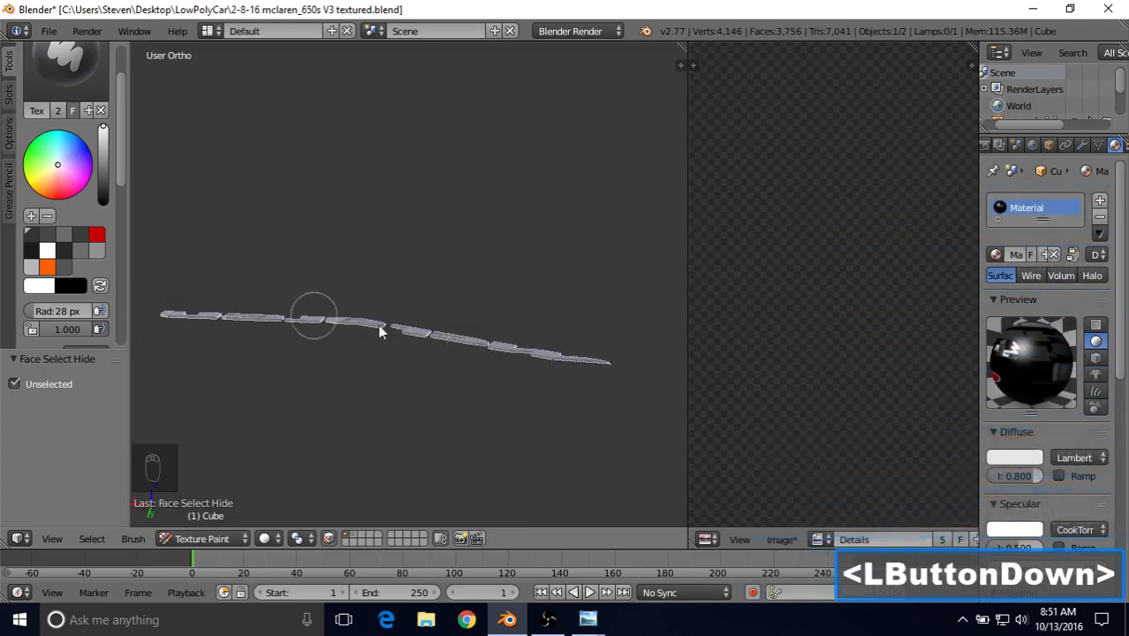
left_click_drag(380, 331, 574, 361)
Cover the remaining walls and ends of the McLaren letters with near-white from an end-on view and a low view
mouse_move(574, 362)
middle_mouse_down()
mouse_move(486, 365)
mouse_move(531, 331)
mouse_move(362, 287)
middle_mouse_up()
mouse_move(362, 288)
left_mouse_down()
mouse_move(378, 353)
mouse_move(369, 405)
left_mouse_up()
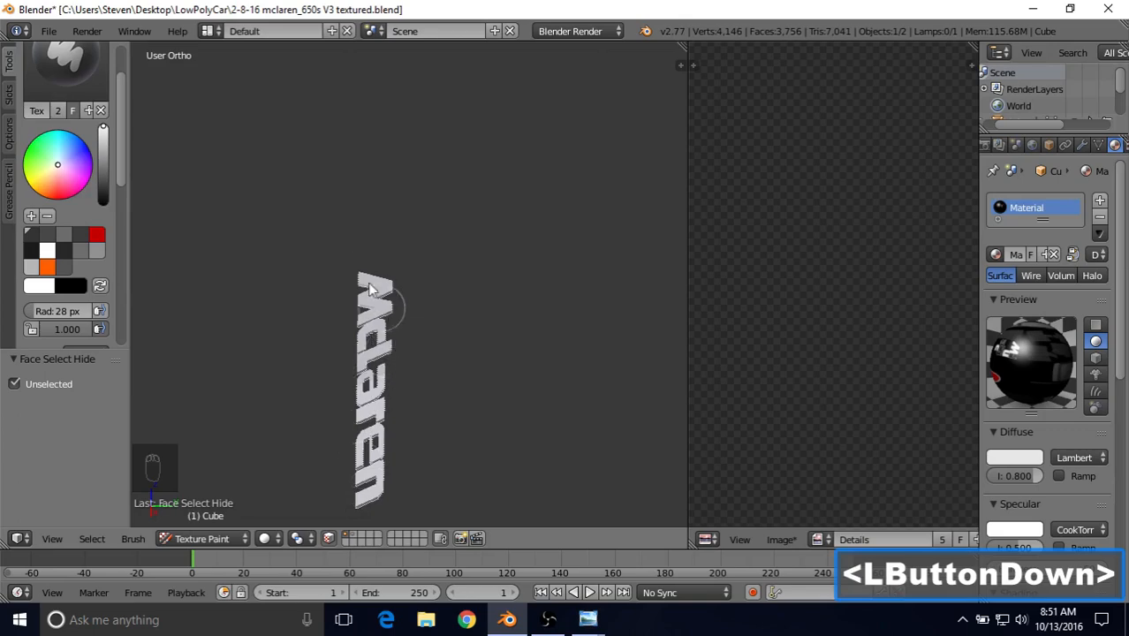
left_click_drag(372, 471, 375, 495)
mouse_move(375, 495)
middle_mouse_down()
mouse_move(479, 313)
mouse_move(595, 333)
middle_mouse_up()
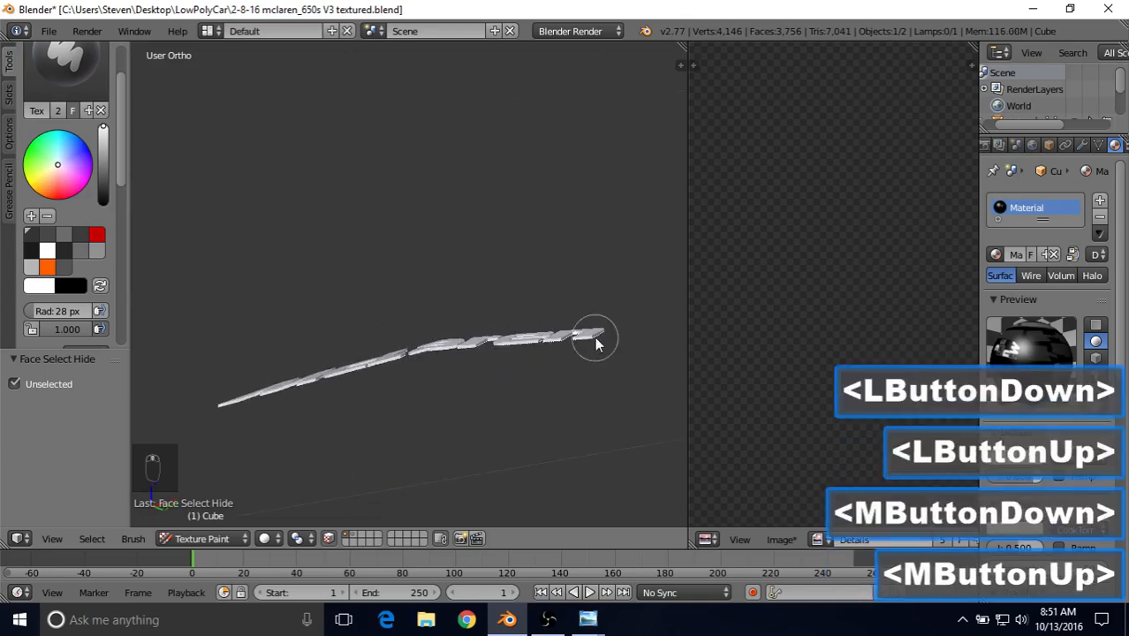
left_click(217, 406)
scroll(457, 345, "down", 2)
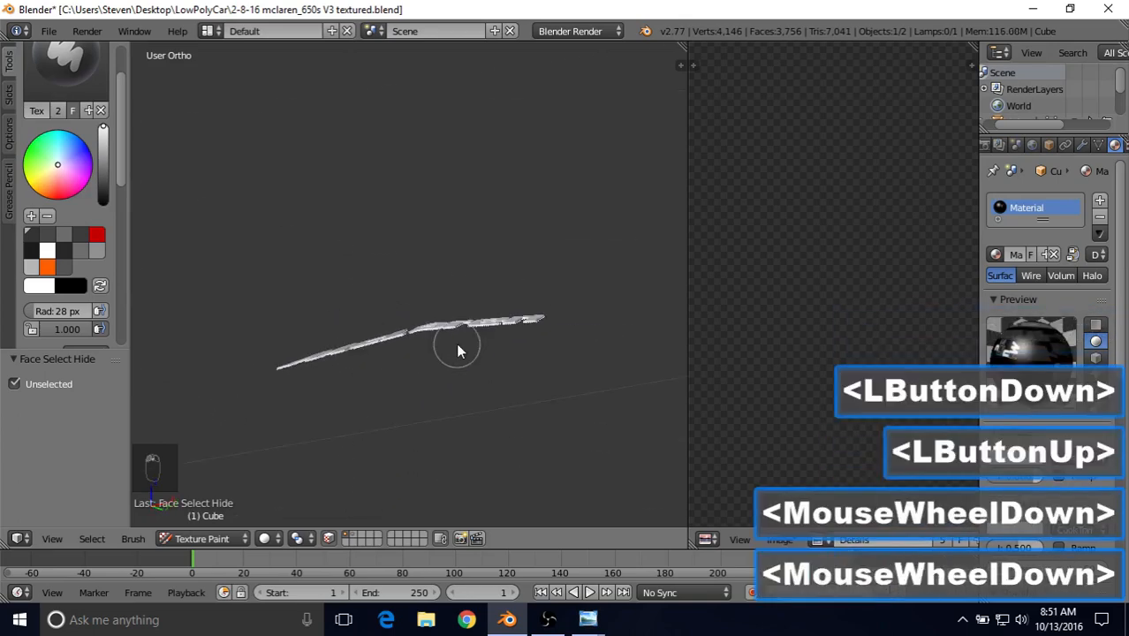
middle_click_drag(370, 310, 391, 367)
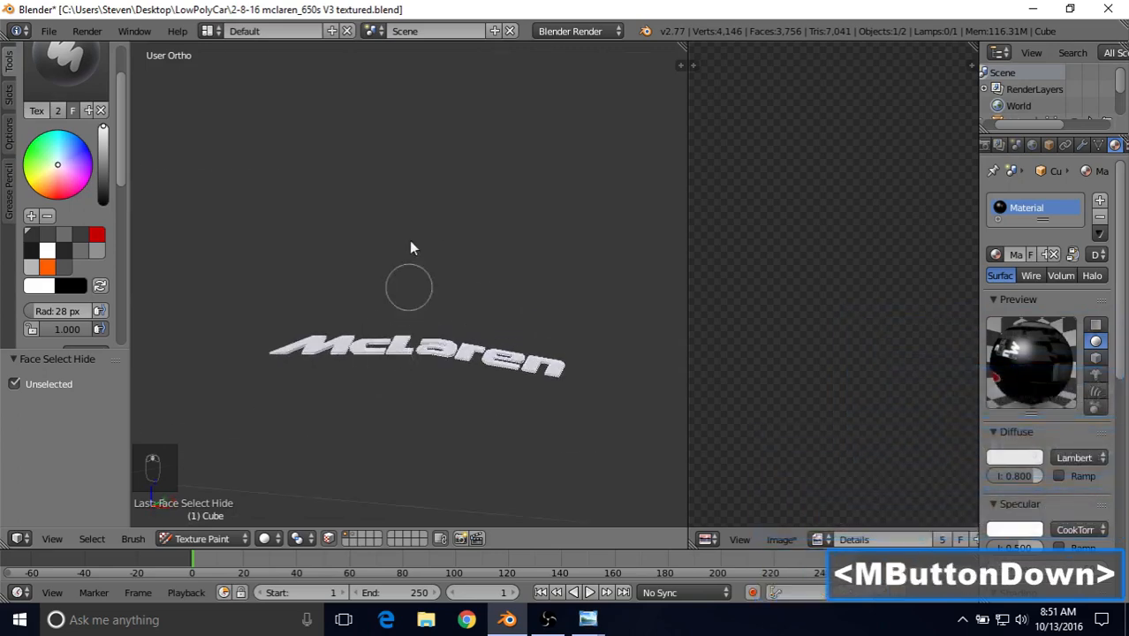
middle_click_drag(421, 286, 444, 310)
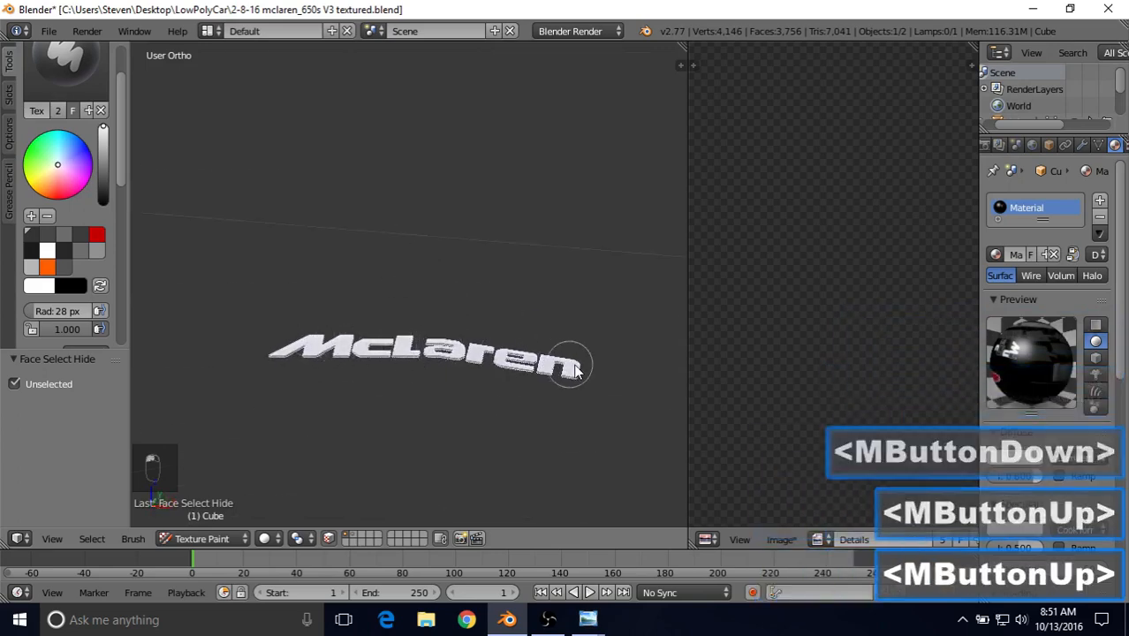
left_click(428, 302)
Reveal the hidden faces of the car and switch the model to Edit Mode
key("alt+h")
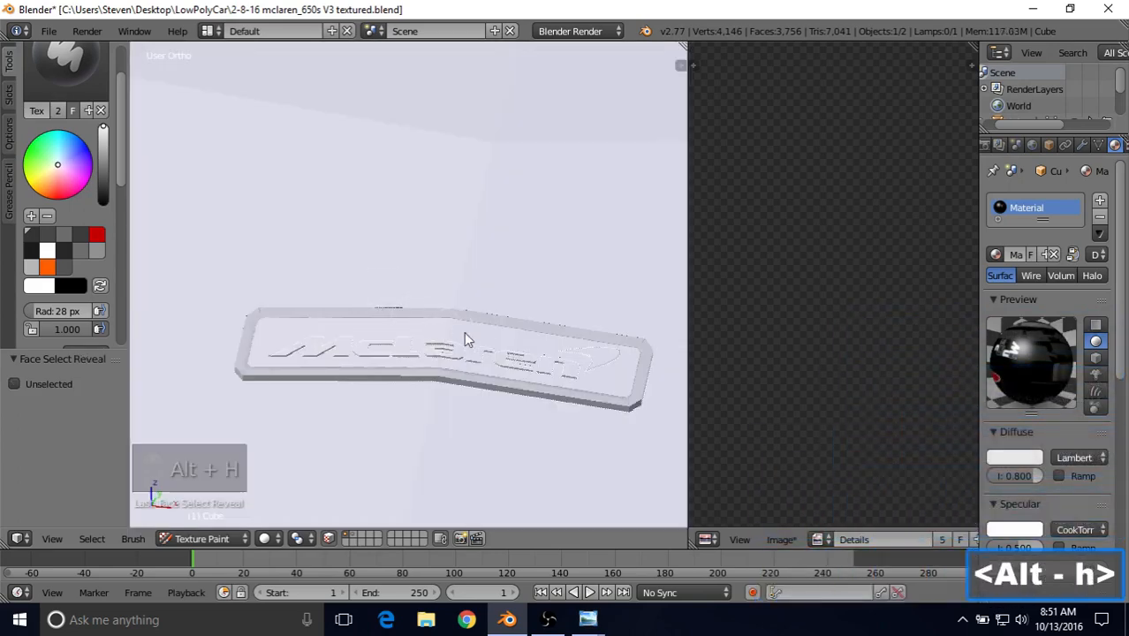
middle_click_drag(519, 360, 434, 335, "shift")
left_click(213, 539)
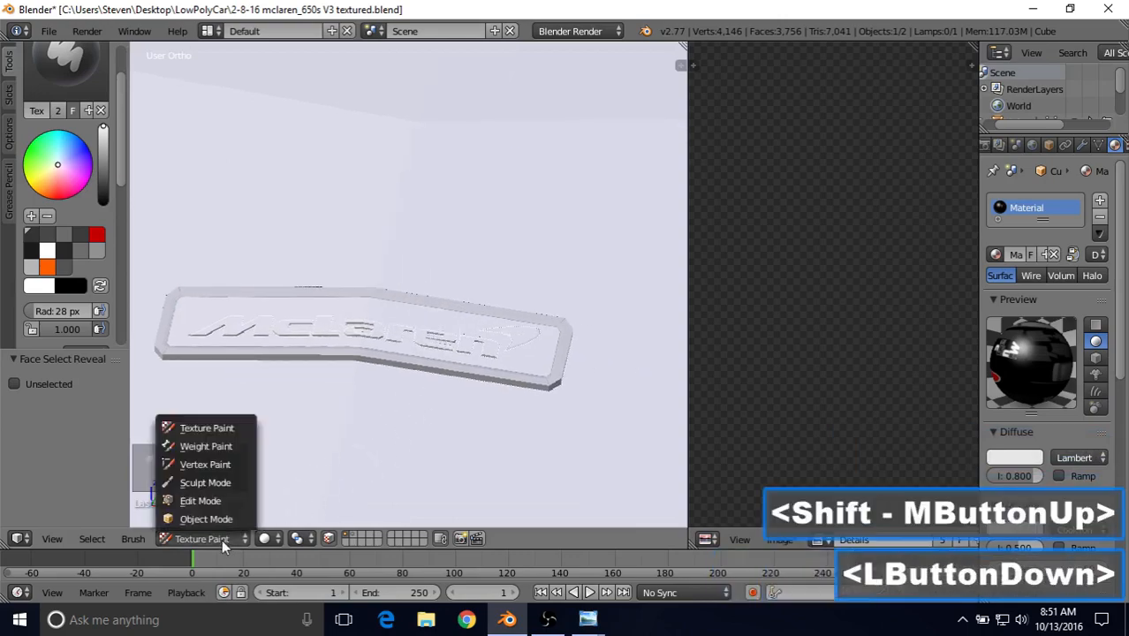
left_click(201, 501)
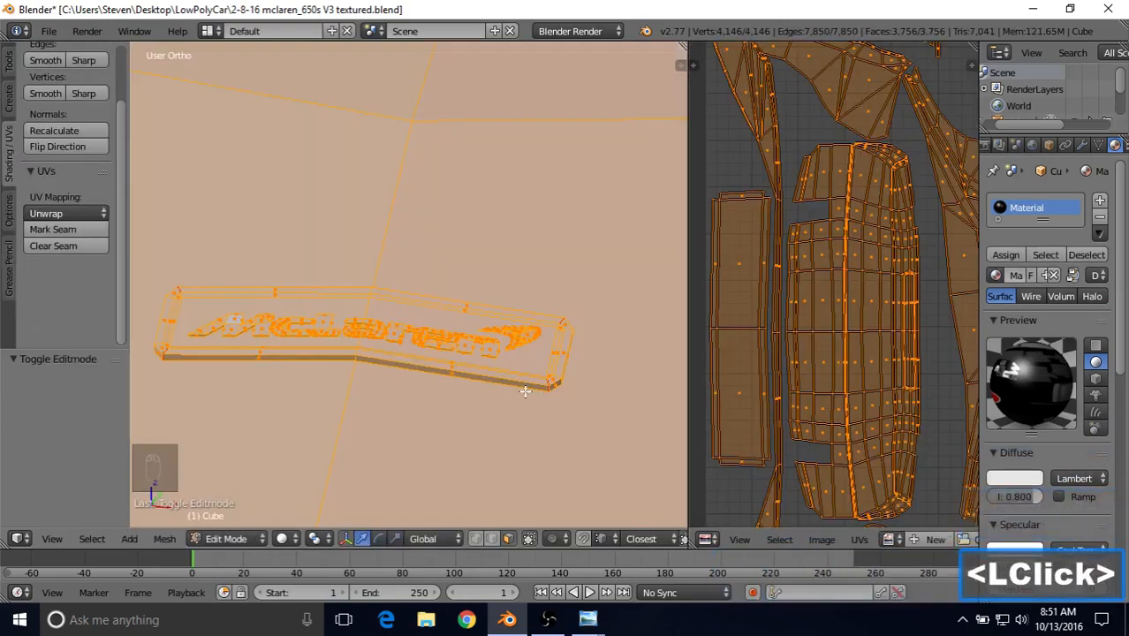
Select the side-wall faces along the inner curve of the emblem's swoosh, including those at both pointed tips
middle_click_drag(524, 389, 438, 281, "shift")
scroll(425, 372, "up", 8)
scroll(437, 281, "up", 1)
scroll(416, 313, "up", 2)
right_click(416, 331)
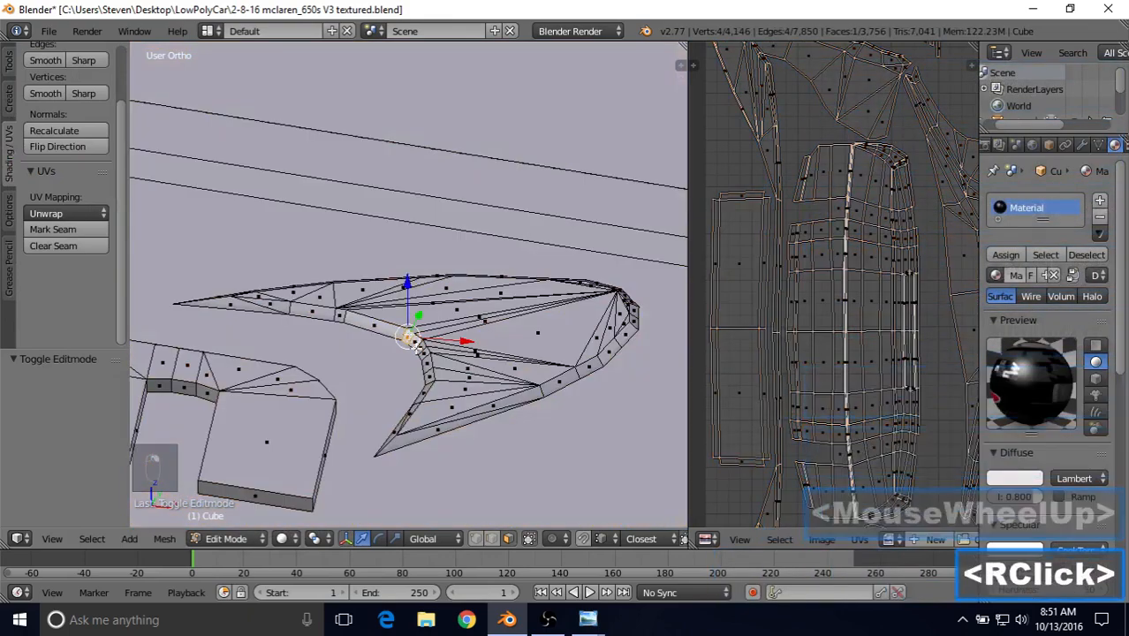
scroll(408, 347, "up", 1)
right_click(417, 347, "alt")
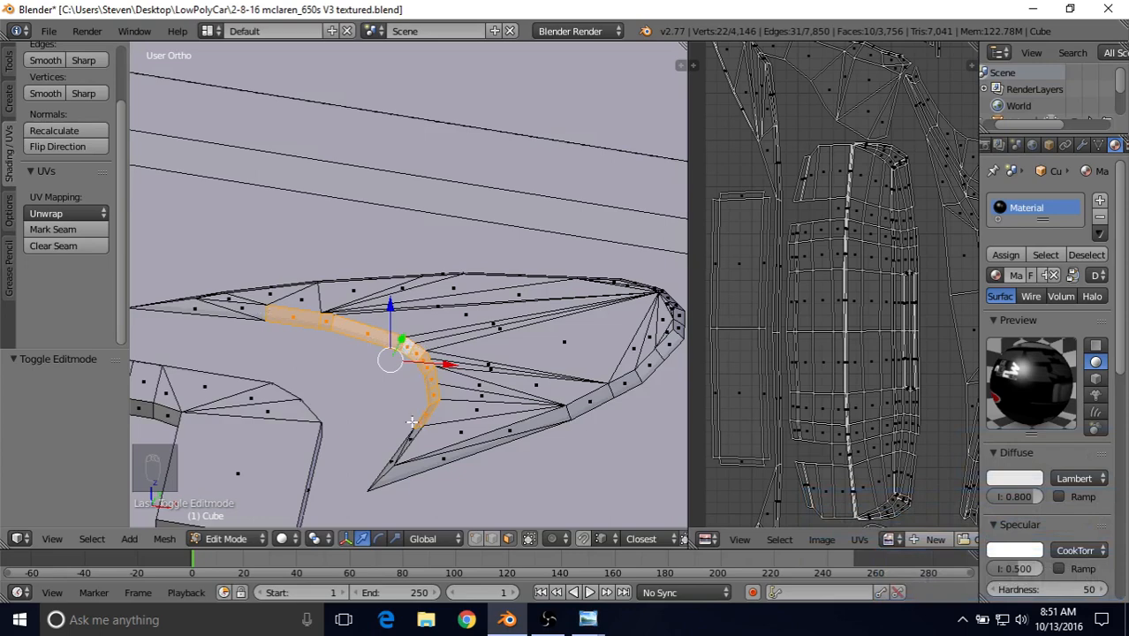
middle_click_drag(412, 423, 488, 311, "shift")
right_click(287, 303, "shift")
right_click(331, 303, "shift")
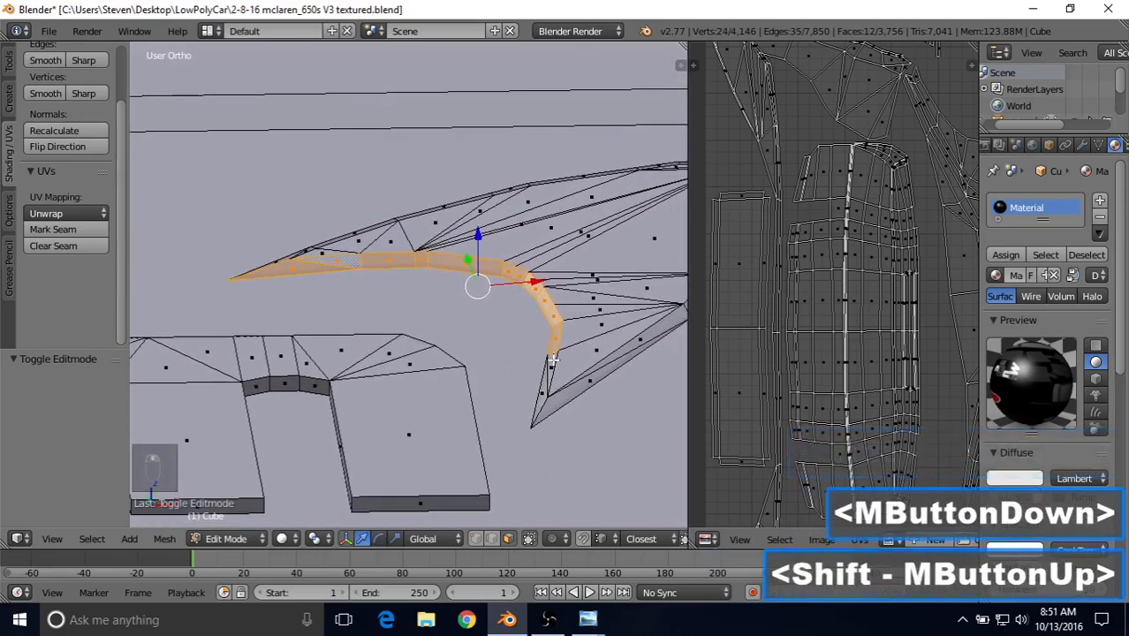
right_click(543, 388, "shift")
Add the swoosh's outer side-wall faces to the selection, including the missed faces at its lower tip
middle_click_drag(543, 389, 503, 348)
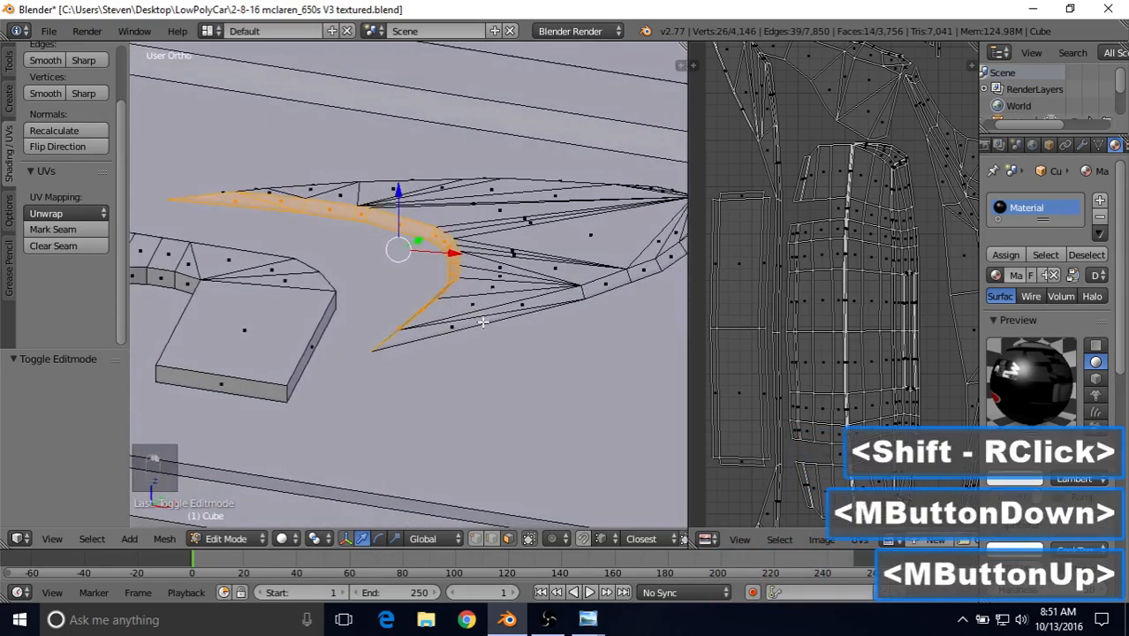
right_click(501, 311, "shift")
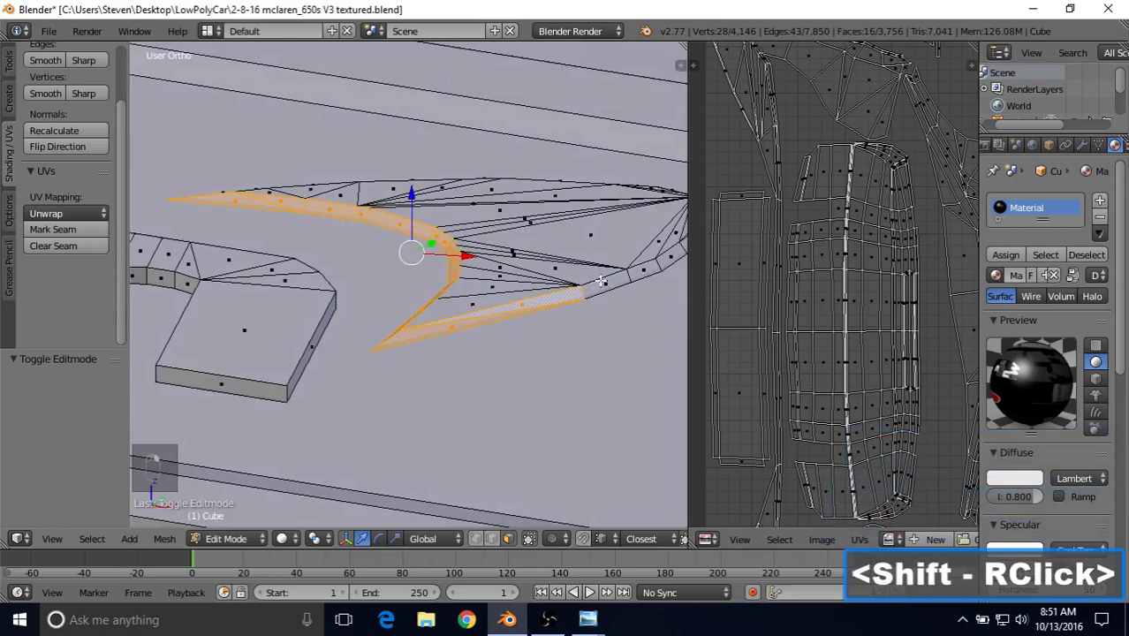
key("alt")
right_click(629, 277, "alt")
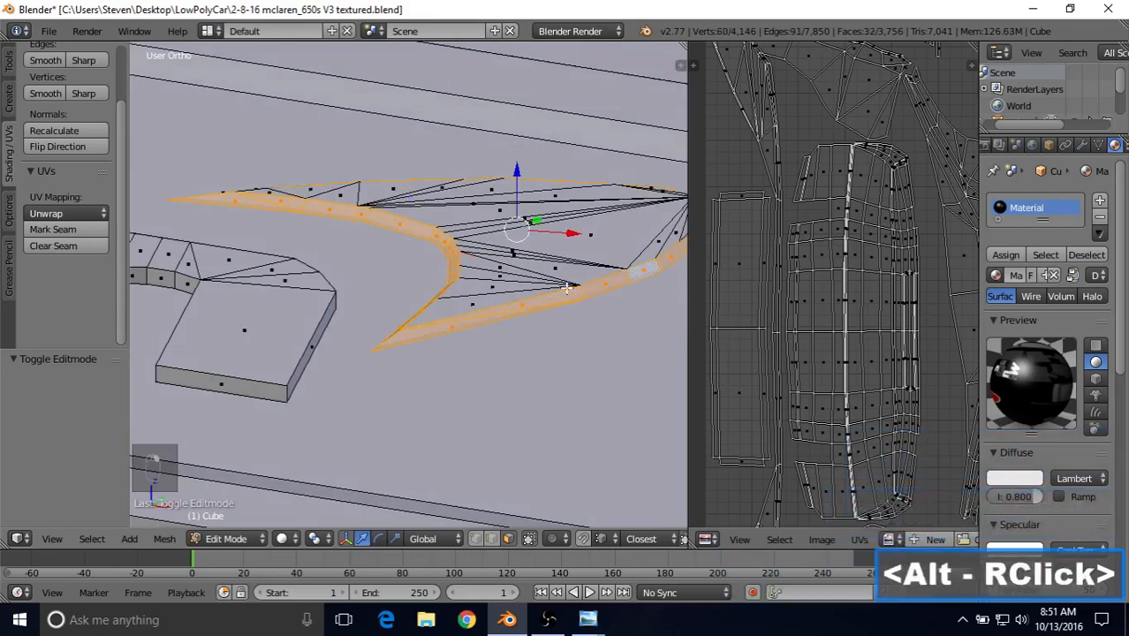
middle_click_drag(567, 288, 470, 338, "shift")
middle_click_drag(283, 250, 346, 296)
scroll(391, 303, "up", 2)
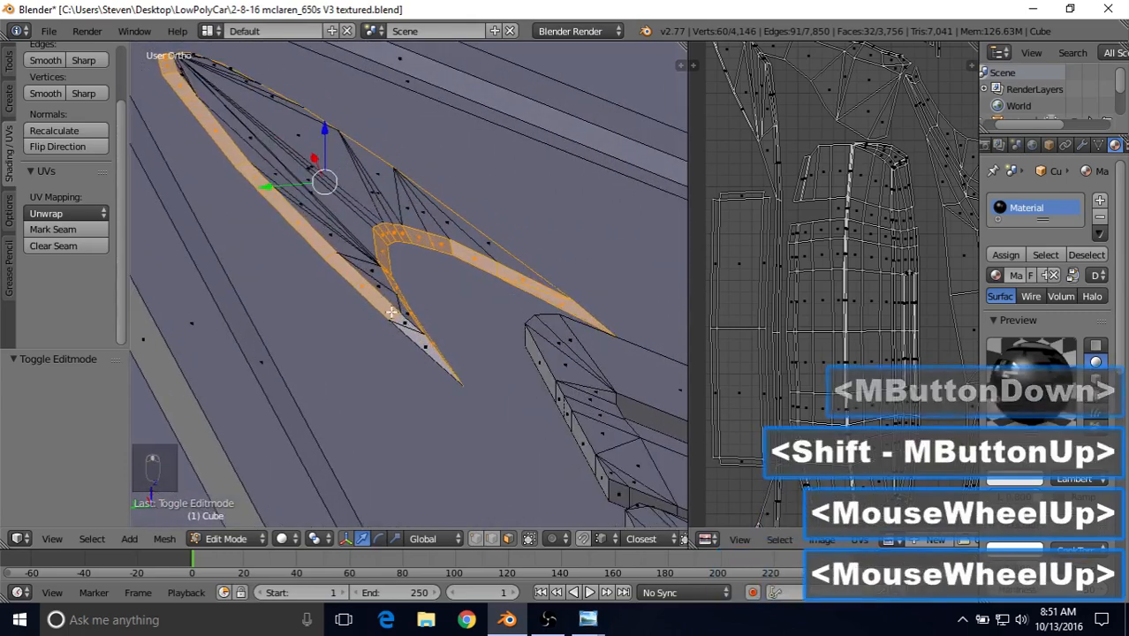
right_click(414, 337, "shift")
right_click(417, 341, "shift")
Examine the swoosh's side-wall selection from several angles and distances for missed faces
scroll(441, 346, "down", 3)
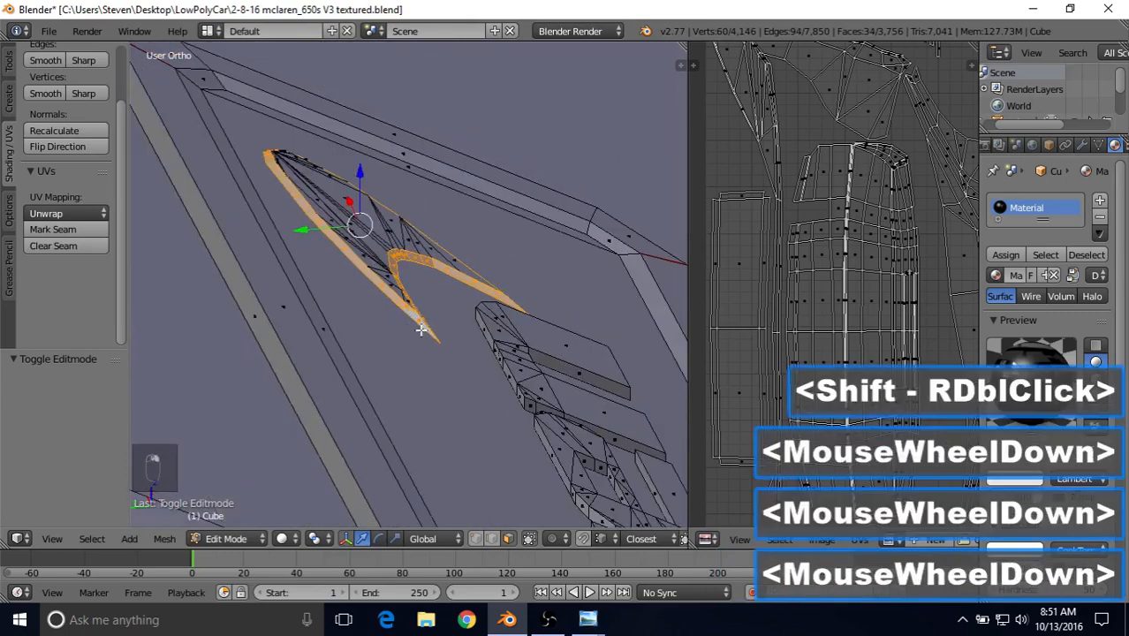
middle_click_drag(422, 330, 359, 291)
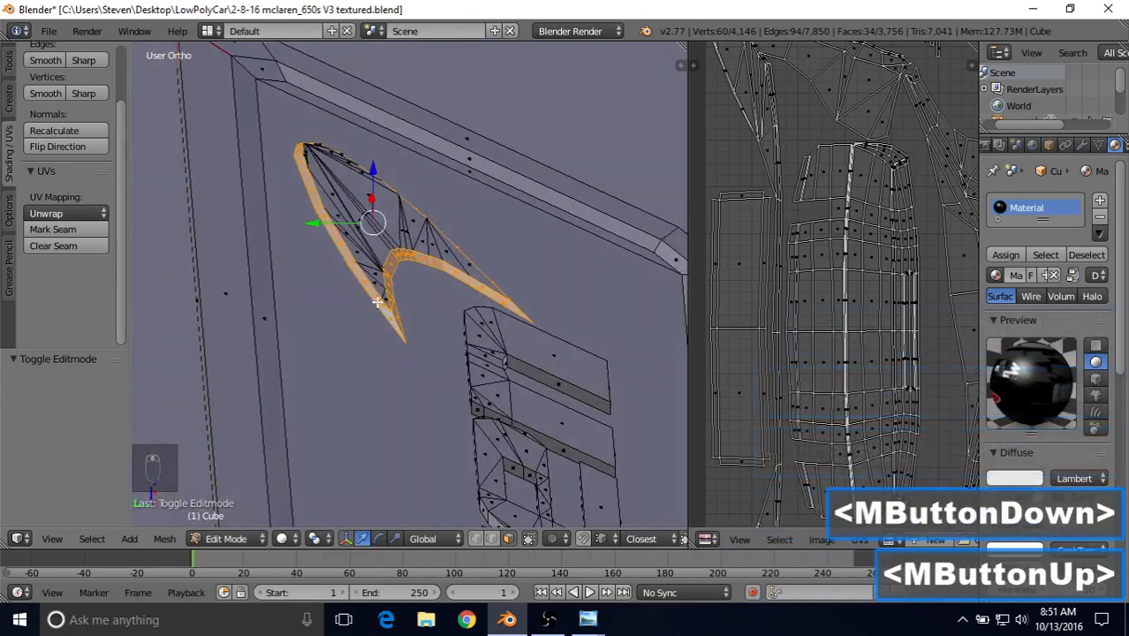
scroll(377, 302, "up", 3)
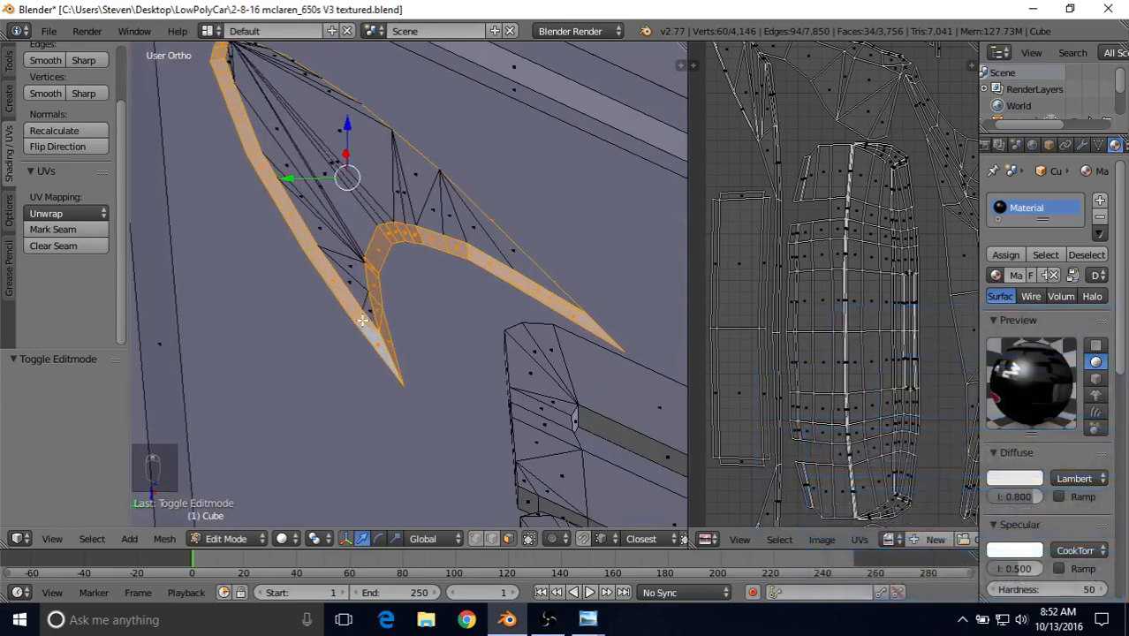
scroll(384, 337, "down", 4)
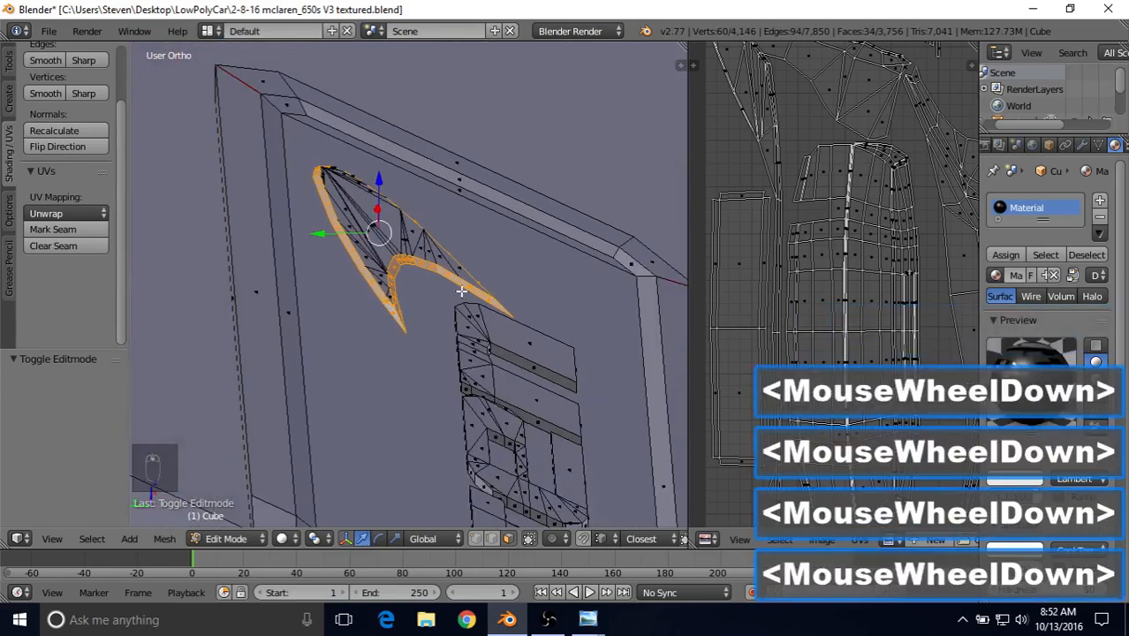
middle_click_drag(384, 337, 473, 291)
scroll(472, 291, "up", 2)
middle_click_drag(472, 292, 495, 305)
scroll(495, 305, "down", 3)
Switch to Texture Paint mode and hide all faces except the swoosh's selected side walls
left_click(234, 541)
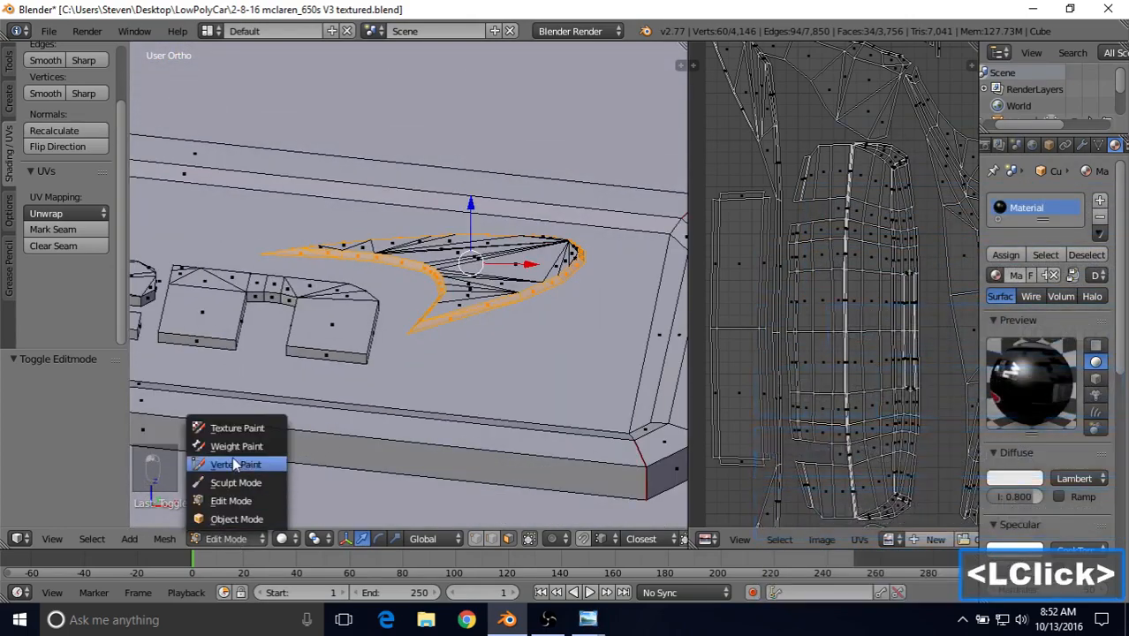
left_click(234, 429)
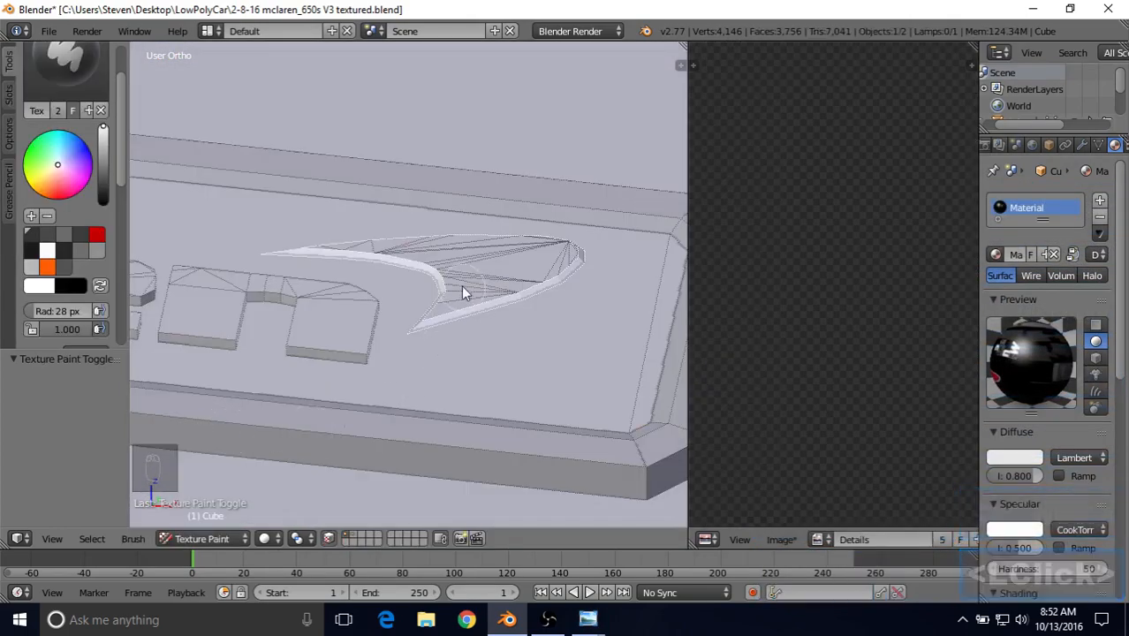
key("shift+h")
Paint the swoosh's isolated side walls white along the inner curve, outer edge and both tips, covering them from several angles
left_click_drag(438, 287, 263, 254)
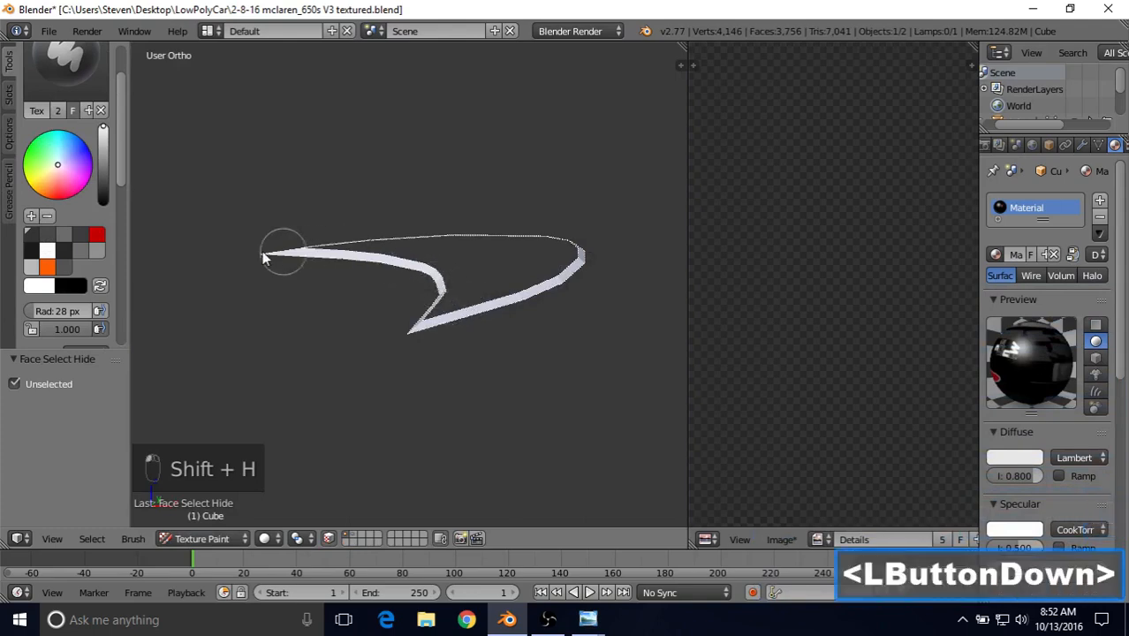
left_click_drag(414, 334, 254, 265)
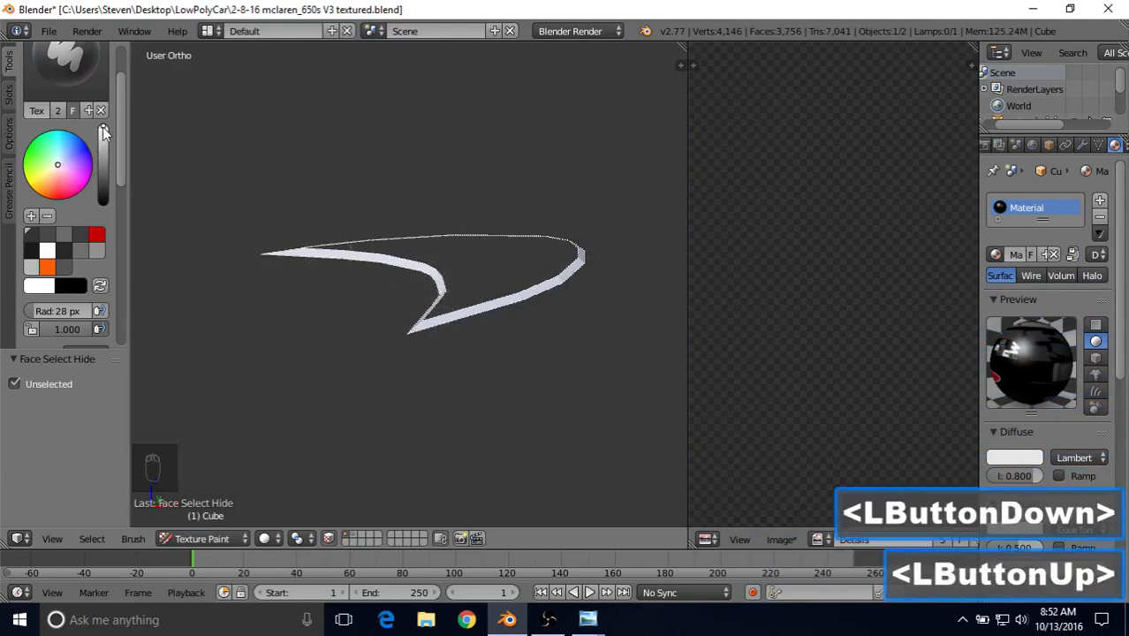
middle_click_drag(449, 277, 513, 294)
mouse_move(468, 281)
left_mouse_down()
mouse_move(449, 272)
mouse_move(440, 335)
mouse_move(580, 253)
mouse_move(461, 328)
left_mouse_up()
middle_click_drag(461, 328, 298, 313)
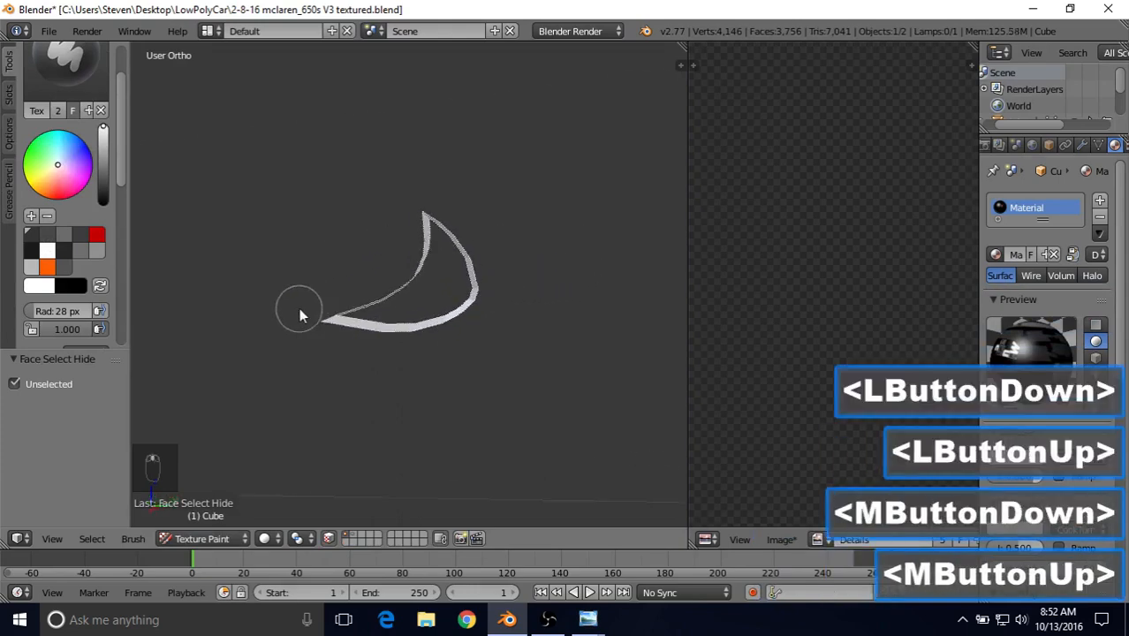
left_click_drag(386, 325, 477, 328)
mouse_move(358, 335)
left_mouse_down()
mouse_move(469, 327)
mouse_move(424, 329)
left_mouse_up()
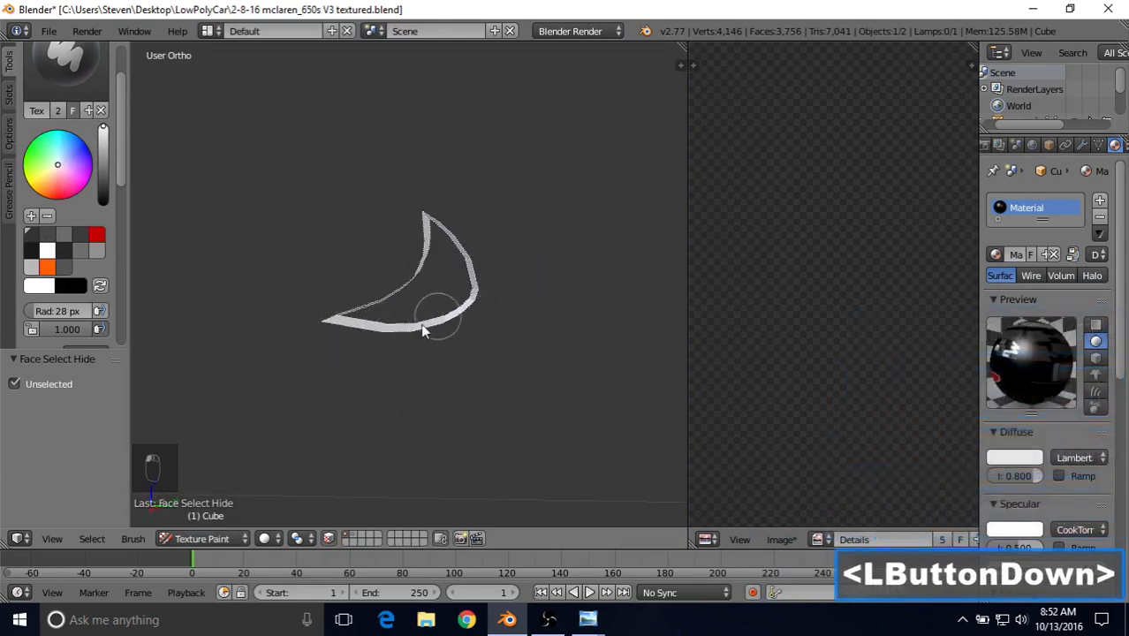
left_click_drag(458, 237, 463, 251)
mouse_move(463, 251)
middle_mouse_down()
mouse_move(486, 303)
mouse_move(403, 328)
middle_mouse_up()
mouse_move(307, 350)
left_mouse_down()
mouse_move(519, 225)
mouse_move(325, 350)
left_mouse_up()
mouse_move(521, 227)
left_mouse_down()
mouse_move(378, 320)
mouse_move(302, 338)
left_mouse_up()
mouse_move(302, 339)
middle_mouse_down()
mouse_move(570, 325)
mouse_move(418, 256)
middle_mouse_up()
mouse_move(277, 215)
left_mouse_down()
mouse_move(423, 291)
mouse_move(396, 359)
mouse_move(585, 279)
mouse_move(530, 295)
left_mouse_up()
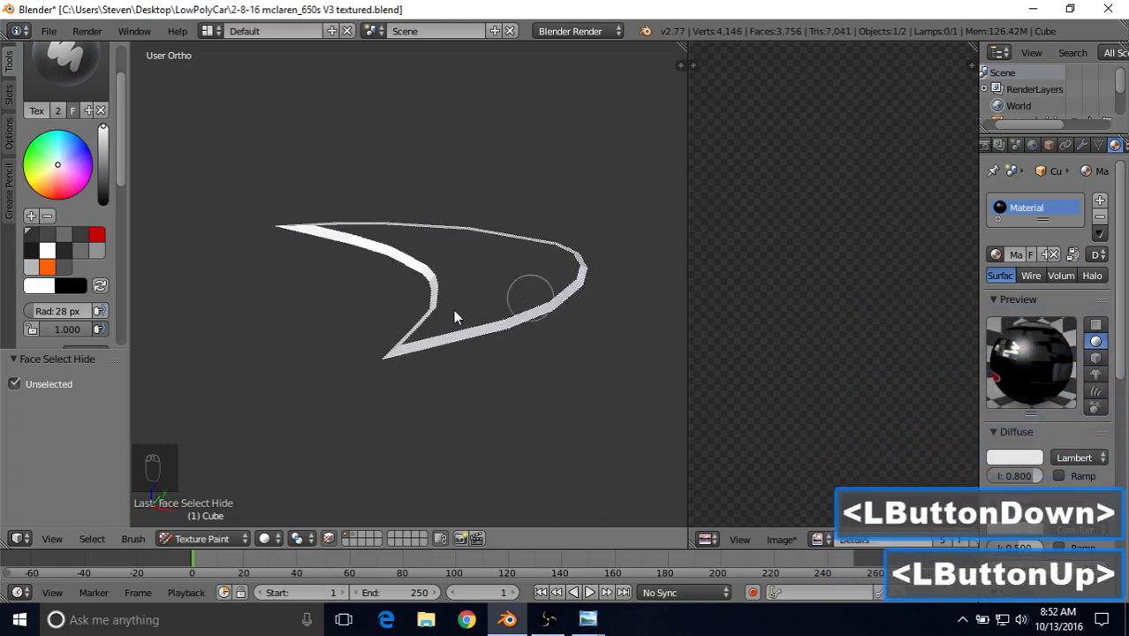
Reveal the hidden faces of the car and return the model to Edit Mode
key("alt+h")
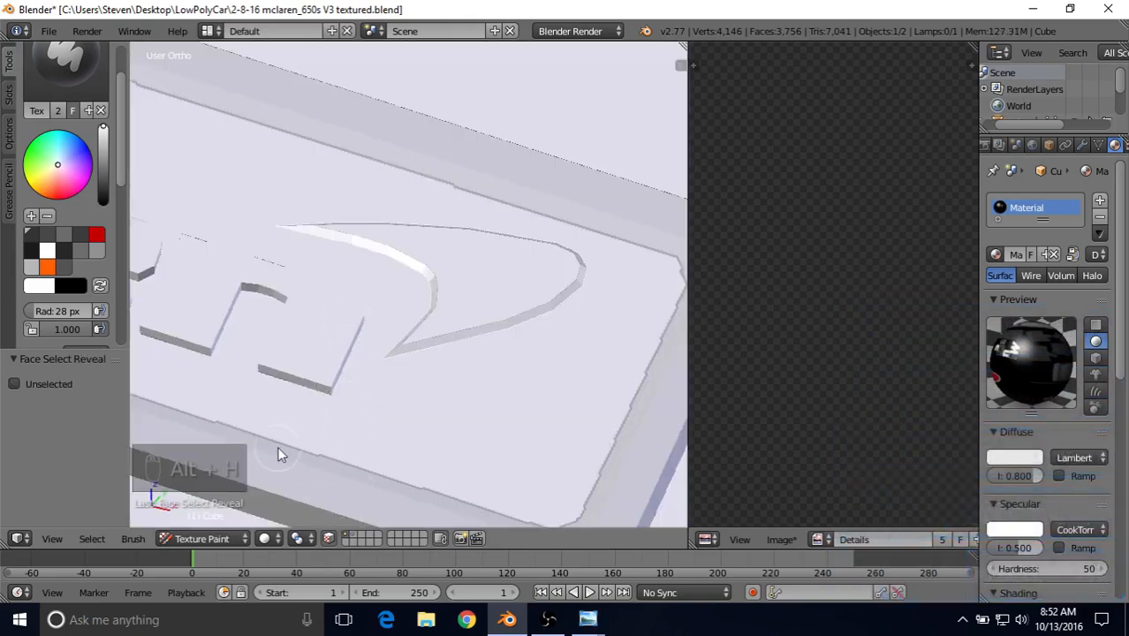
left_click(202, 538)
left_click(200, 498)
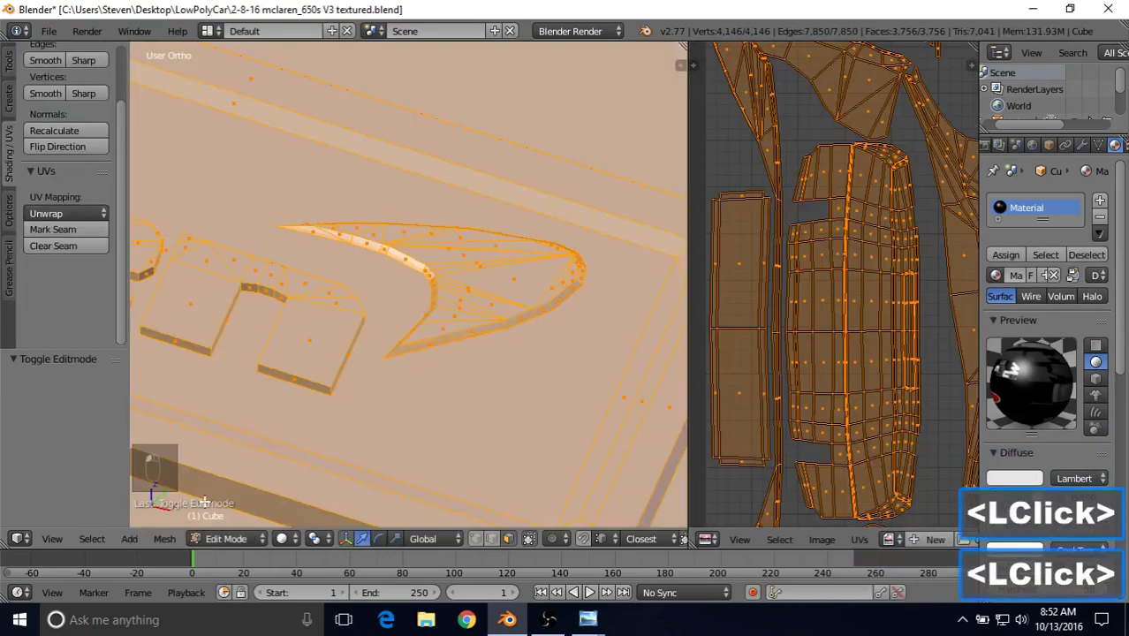
Select the swoosh's large central top face and the top faces along its upper arm with circle select
right_click(504, 277)
middle_click_drag(504, 277, 439, 332, "shift")
scroll(440, 332, "up", 1)
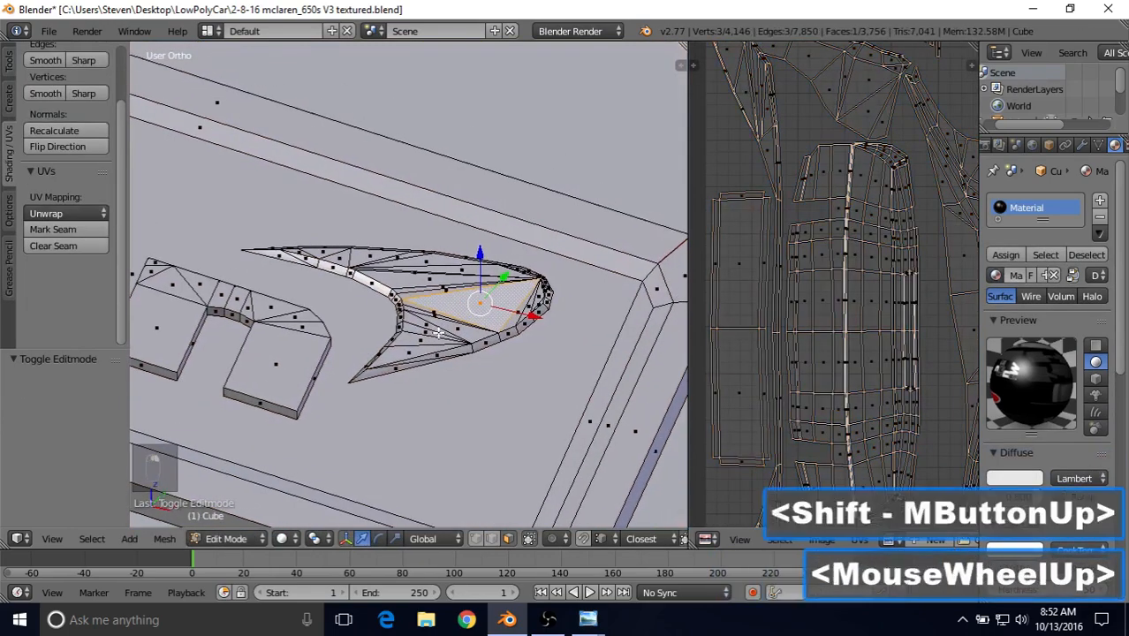
scroll(439, 332, "up", 3)
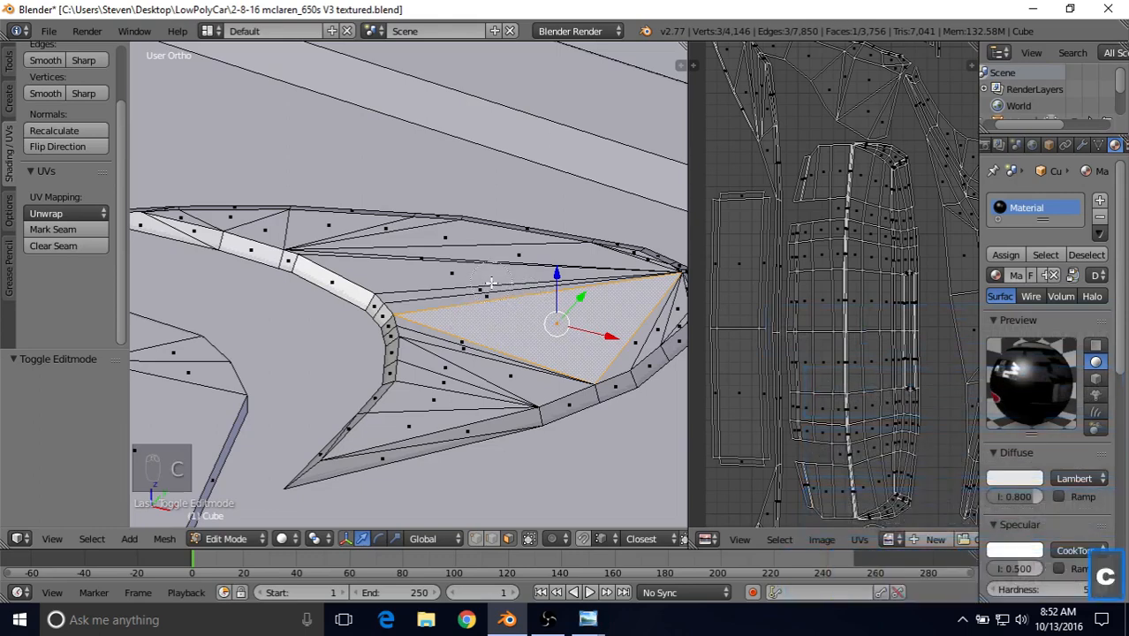
left_click_drag(462, 279, 503, 290)
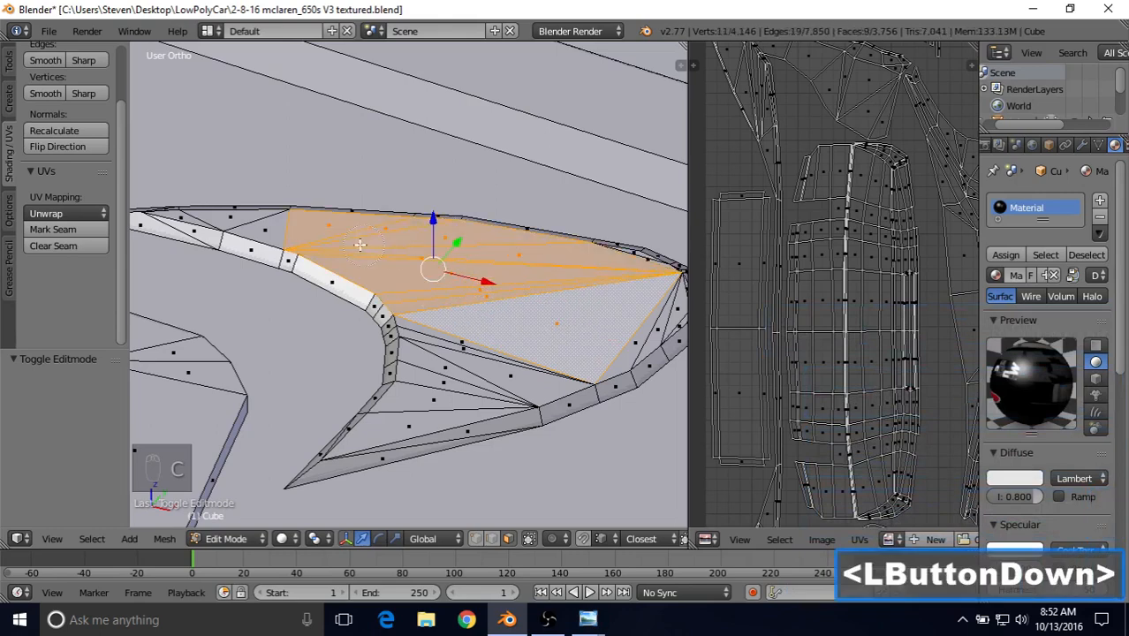
scroll(359, 245, "up", 3)
left_click_drag(274, 223, 242, 224)
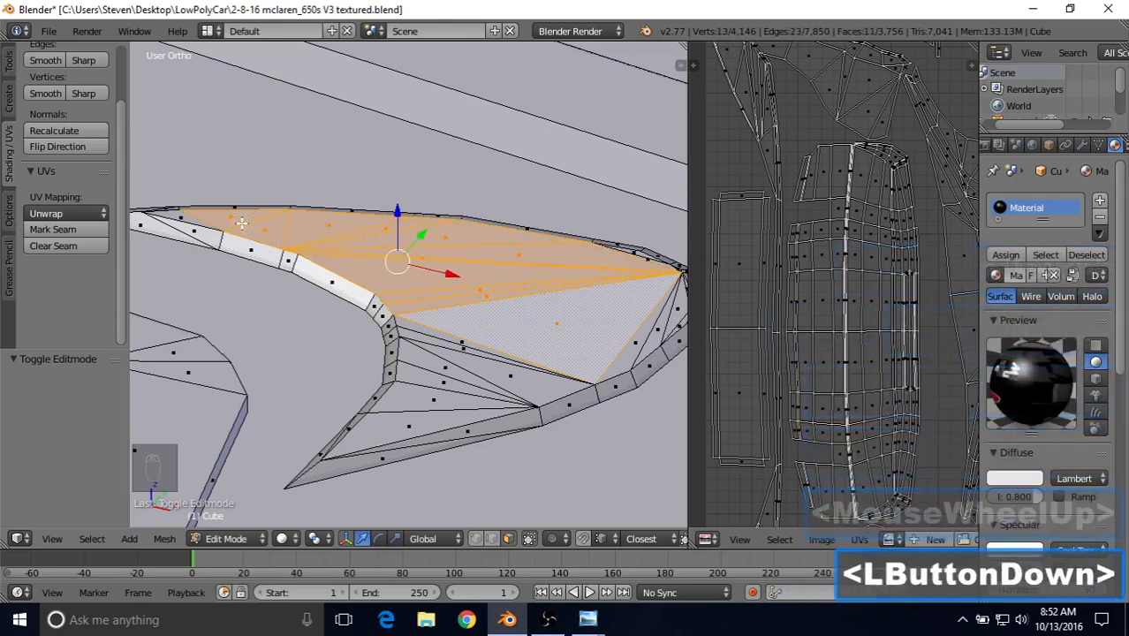
Add the top faces of the swoosh's lower arm to the selection and end circle select
left_click(508, 379)
scroll(508, 379, "down", 4)
scroll(508, 379, "up", 2)
scroll(442, 384, "up", 1)
scroll(442, 385, "down", 2)
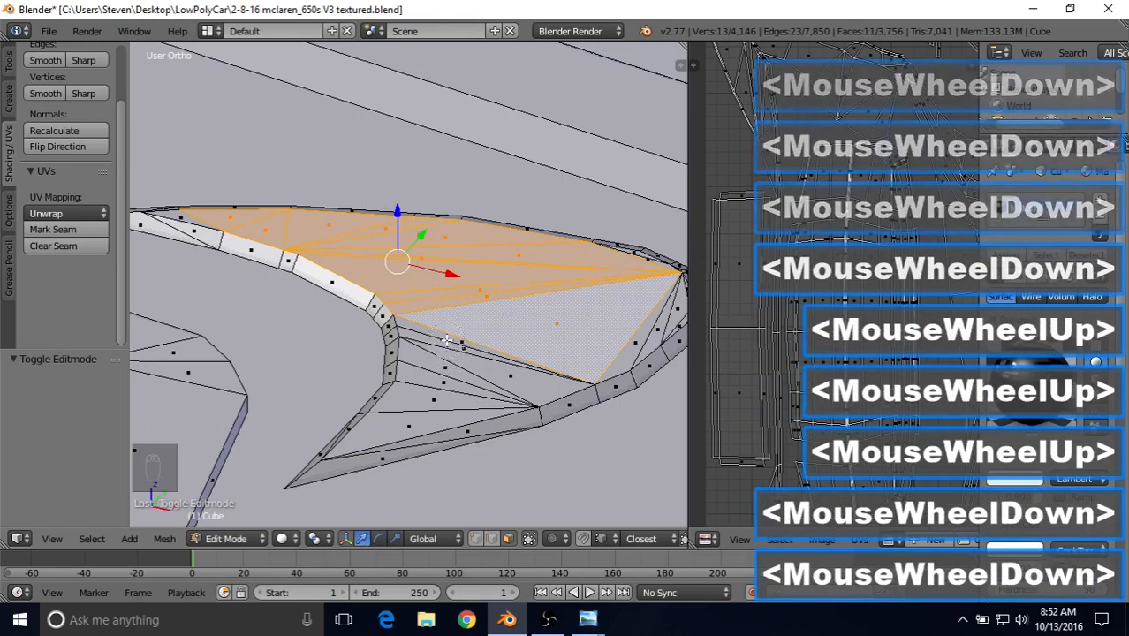
scroll(439, 386, "down", 1)
left_click(487, 303)
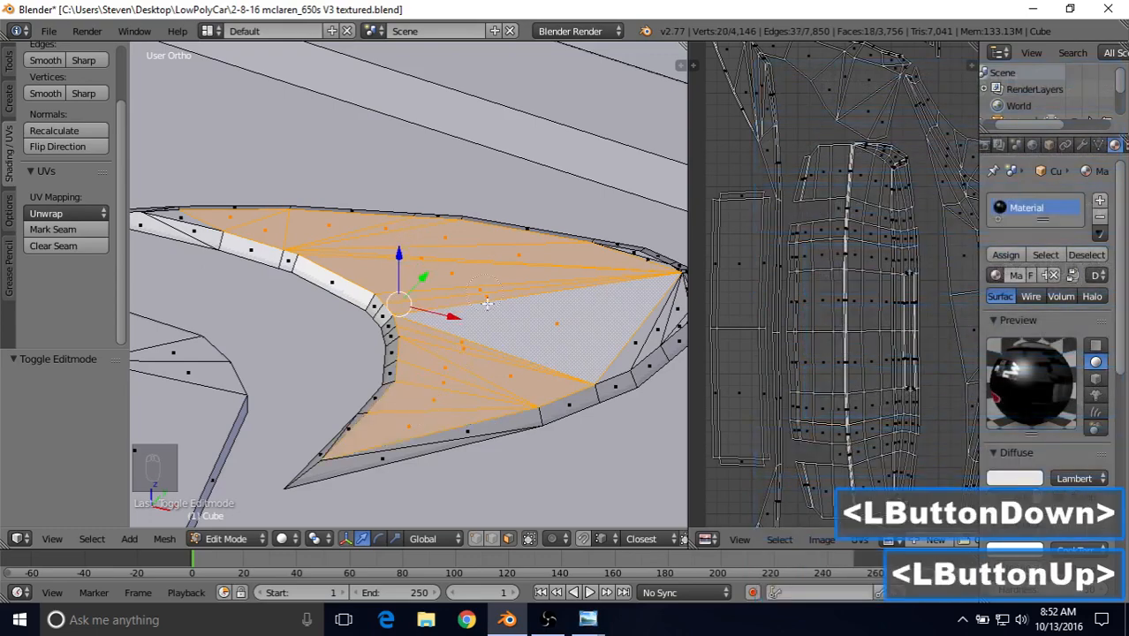
right_click(426, 266)
Add the missed top faces near the swoosh's upper tip and the small ones around its rounded end to the selection
middle_click_drag(389, 254, 433, 277, "shift")
right_click(222, 238, "shift")
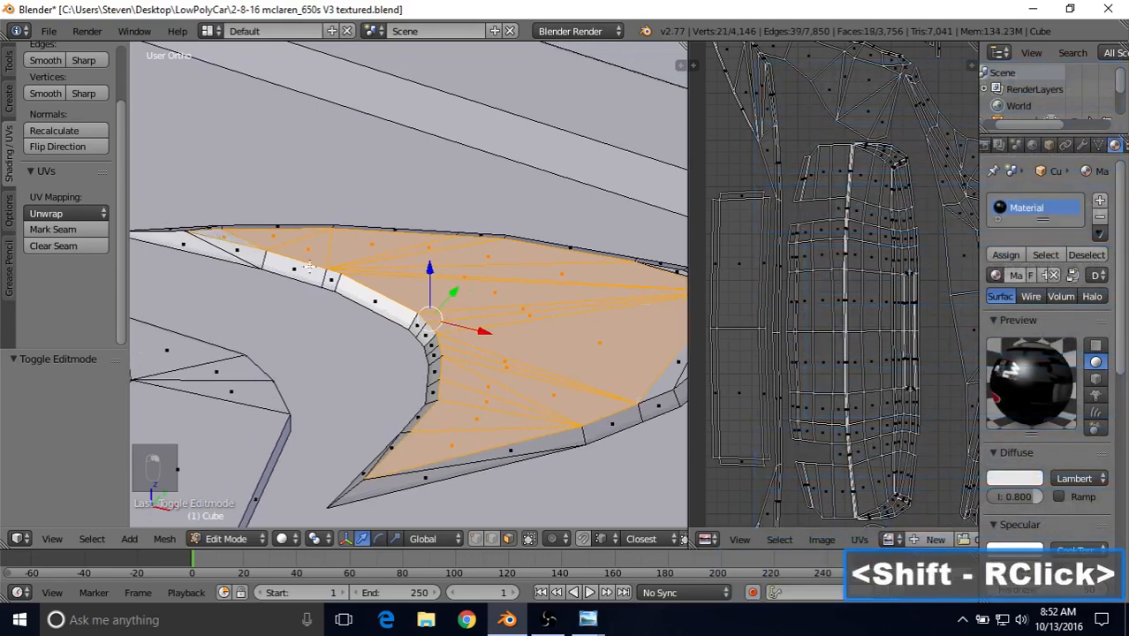
middle_click_drag(650, 354, 560, 319, "shift")
right_click(528, 314, "shift")
right_click(538, 307, "shift")
scroll(477, 329, "up", 2)
scroll(561, 319, "up", 3)
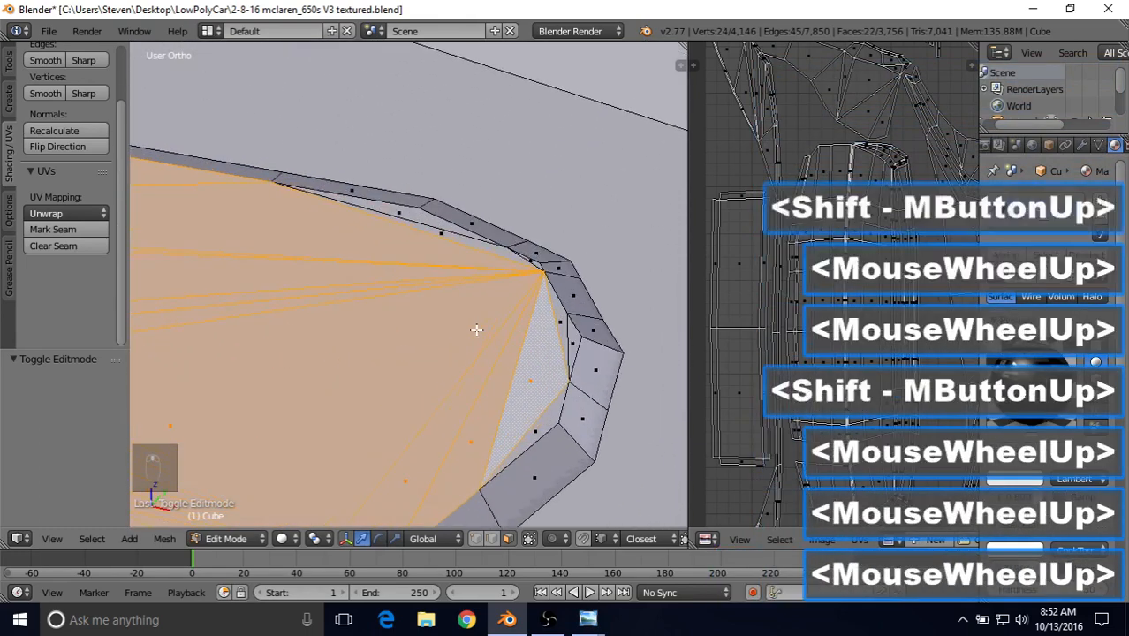
right_click(560, 320, "shift")
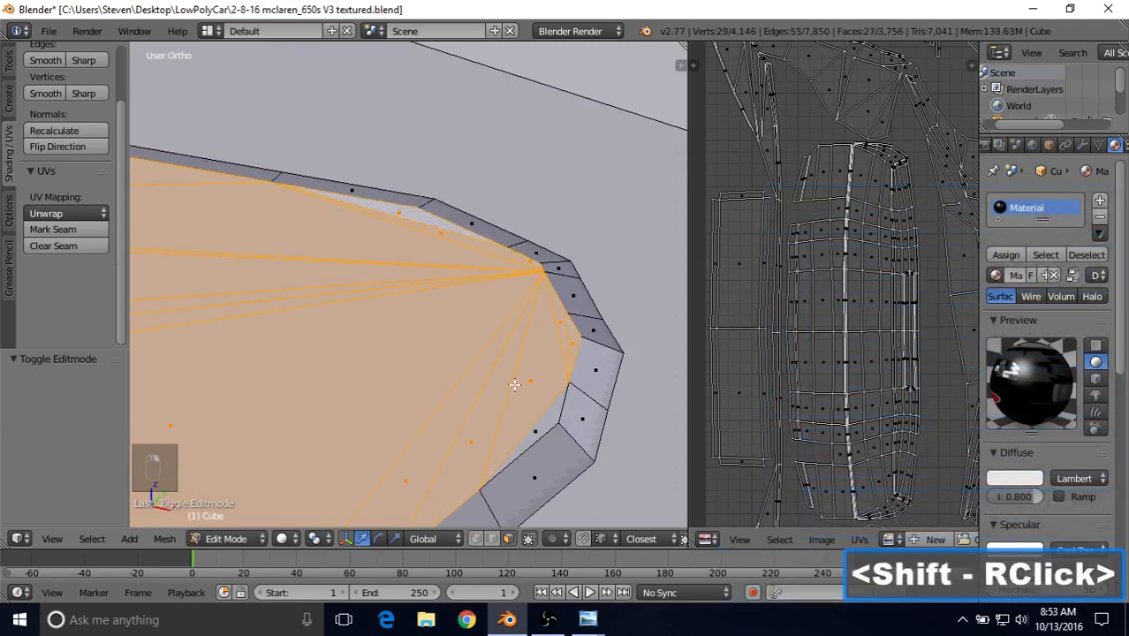
right_click(548, 415, "shift")
Check the swoosh's top-face selection for gaps and switch the model to Texture Paint mode
scroll(524, 362, "down", 3)
scroll(489, 276, "down", 2)
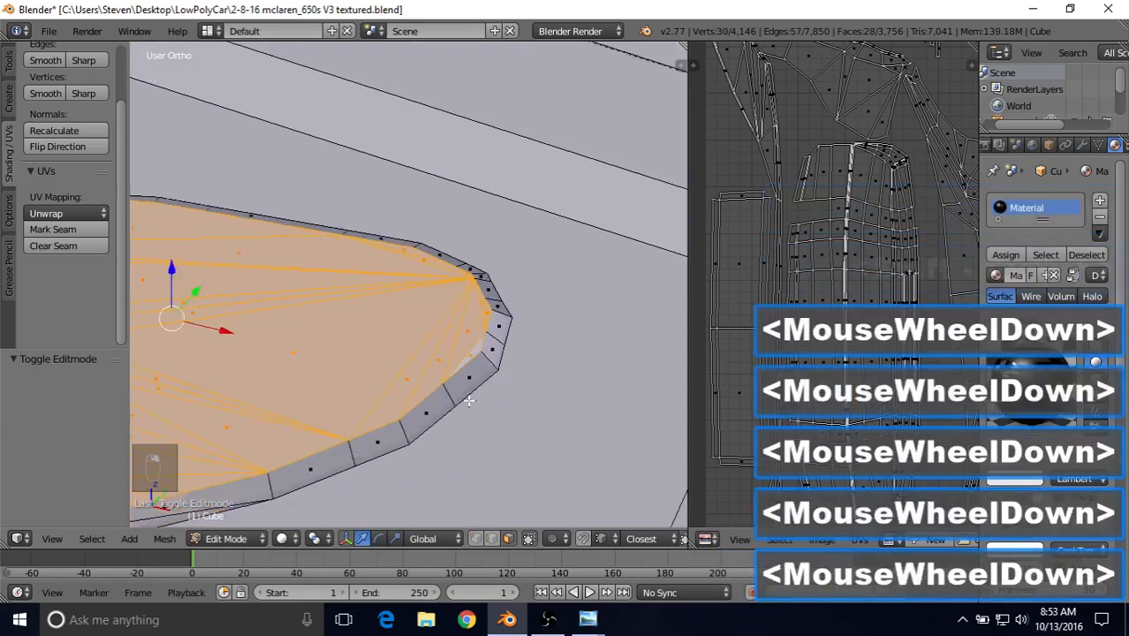
middle_click_drag(489, 275, 614, 350, "shift")
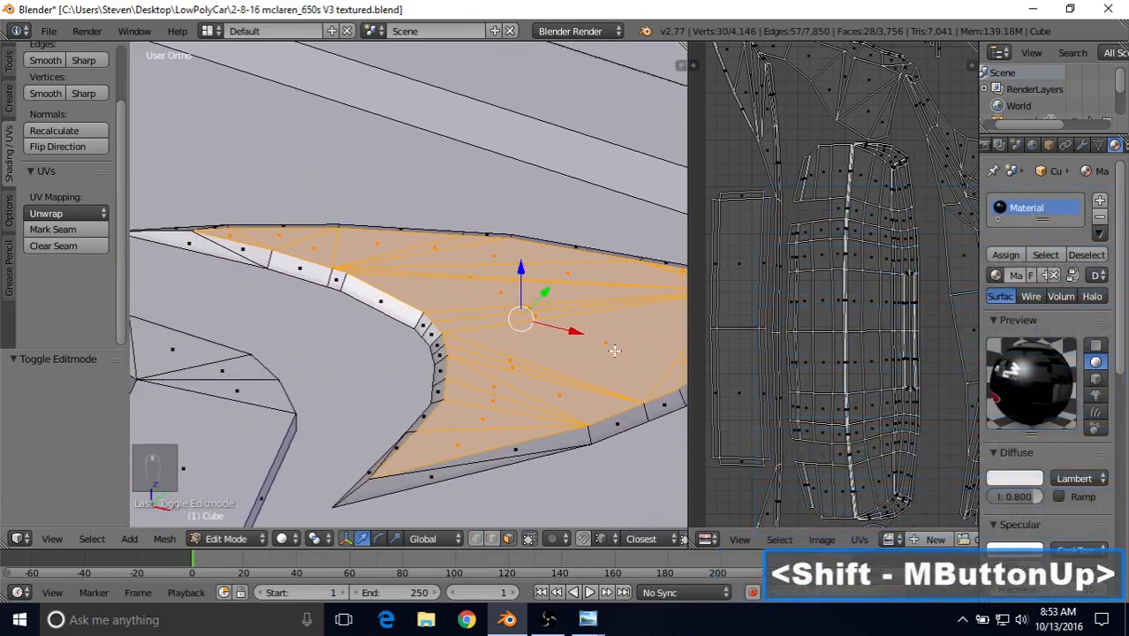
scroll(515, 315, "down", 2)
middle_click_drag(514, 316, 448, 269, "shift")
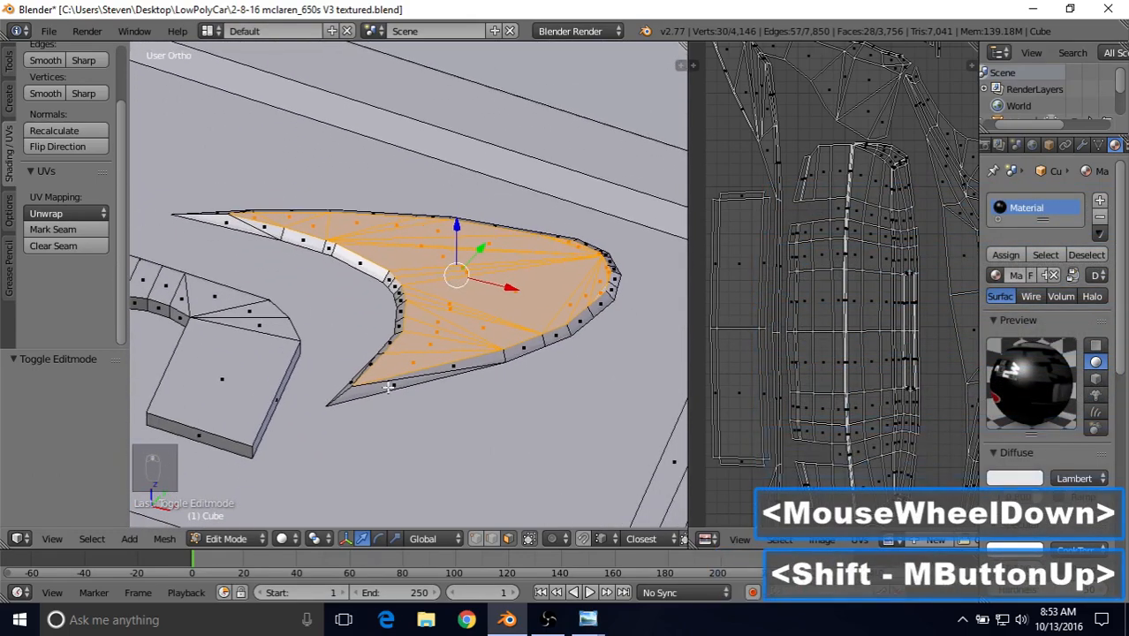
left_click(231, 538)
left_click(231, 424)
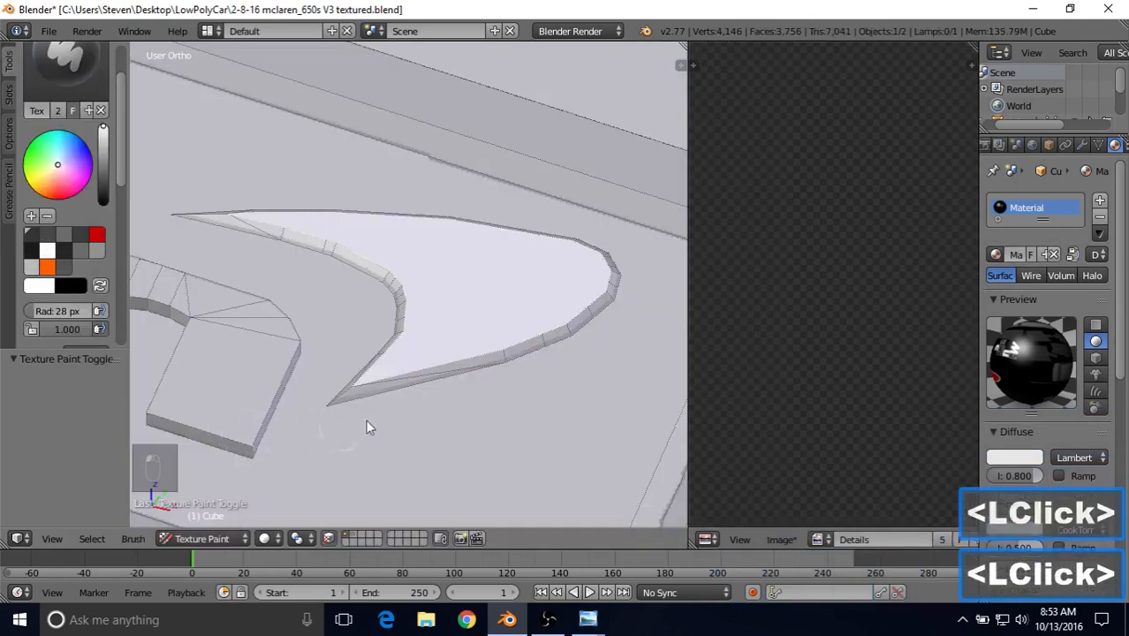
Pick the red palette colour for the brush, raise it to full brightness and save it as a new palette colour
scroll(477, 386, "down", 3)
left_click(96, 237)
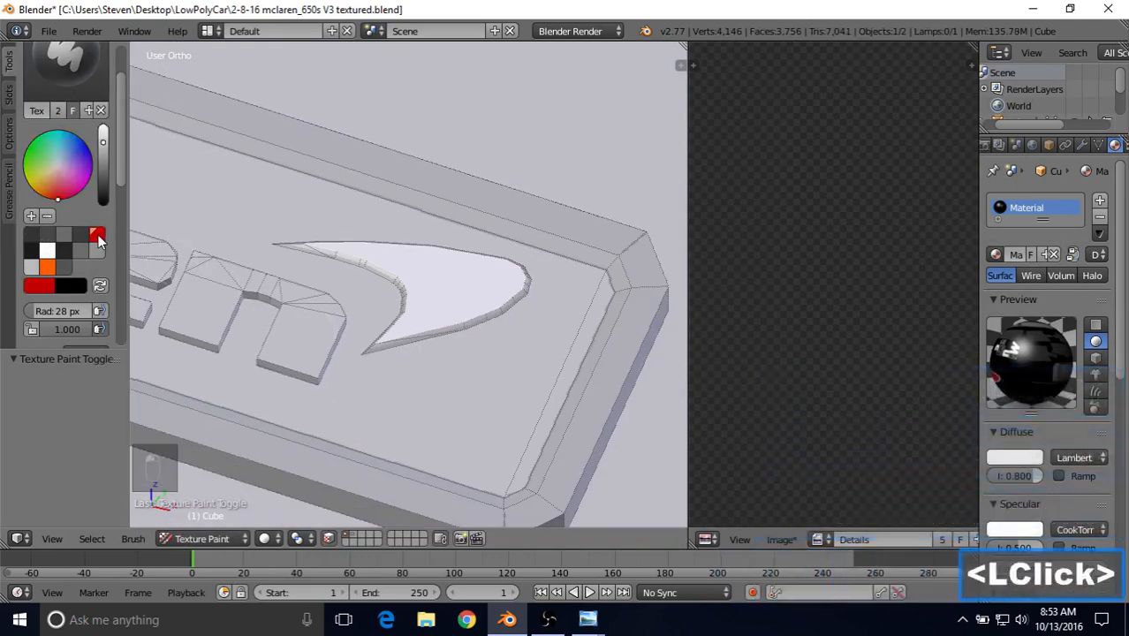
left_click(234, 265)
scroll(283, 295, "down", 2)
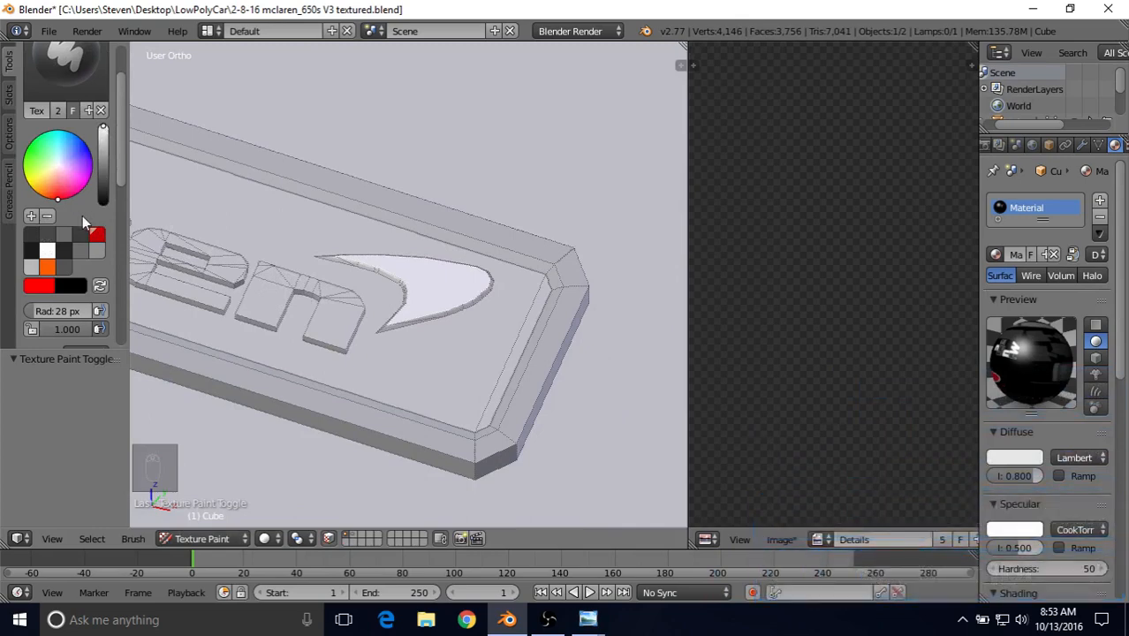
left_click(29, 220)
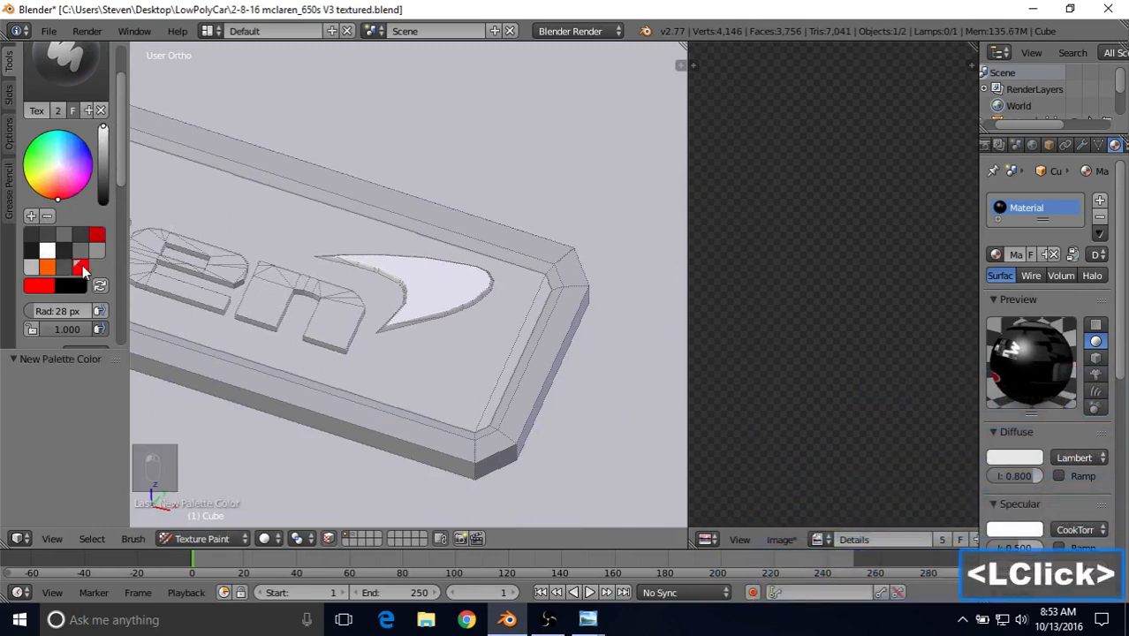
Paint the swoosh's top faces bright red, enlarging the brush radius to 69 px to cover them fully
middle_click_drag(322, 276, 322, 239, "shift")
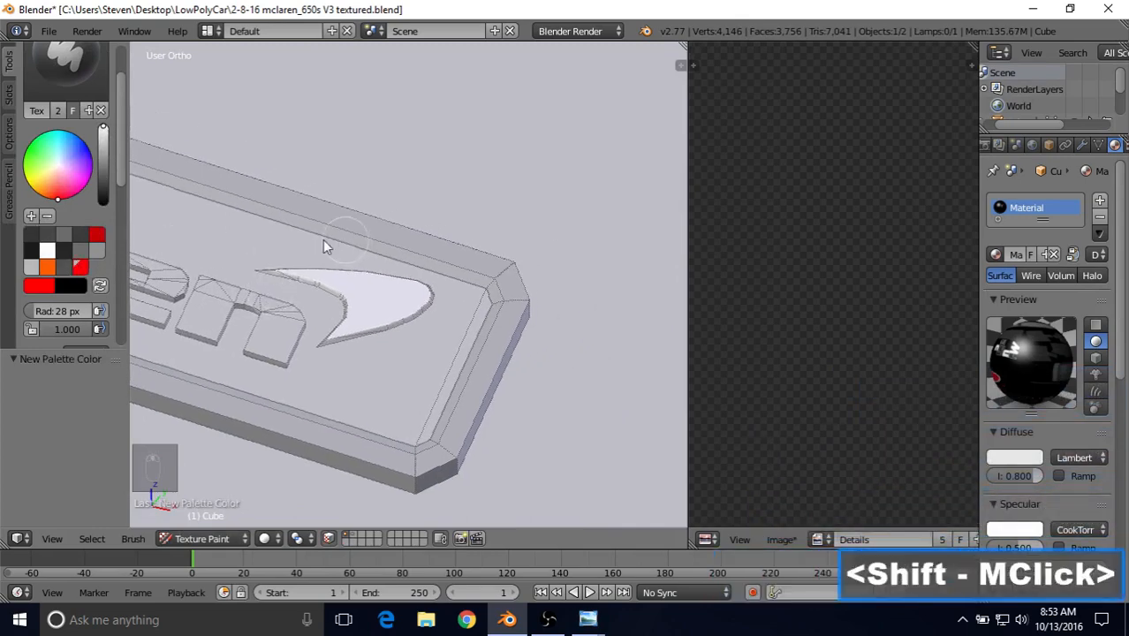
left_click_drag(295, 260, 263, 276)
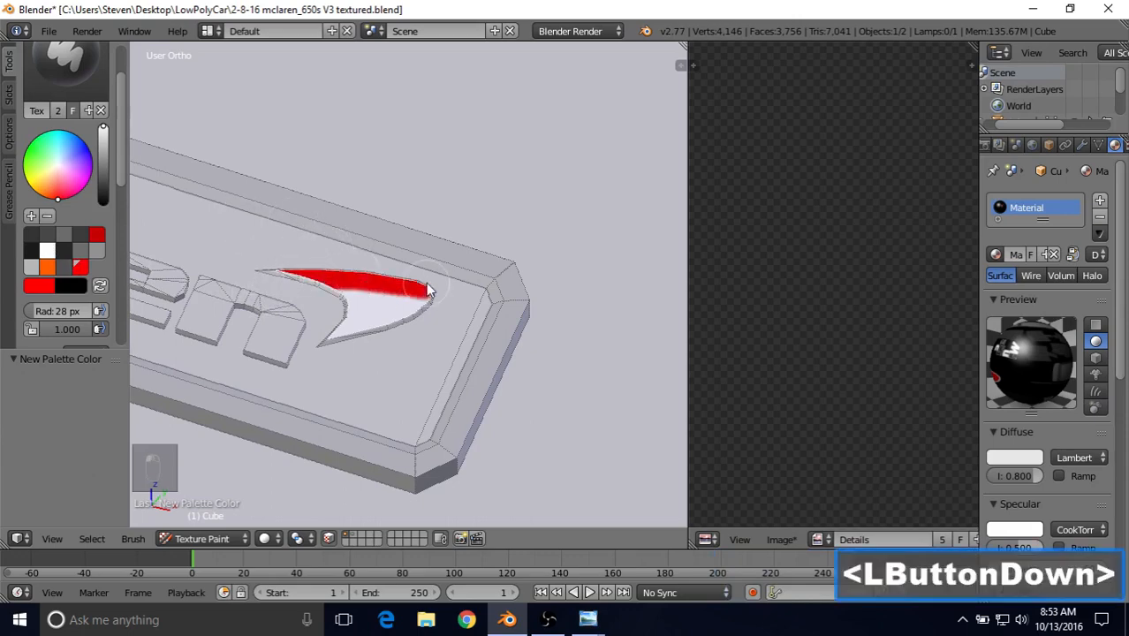
key("f")
left_click(349, 256)
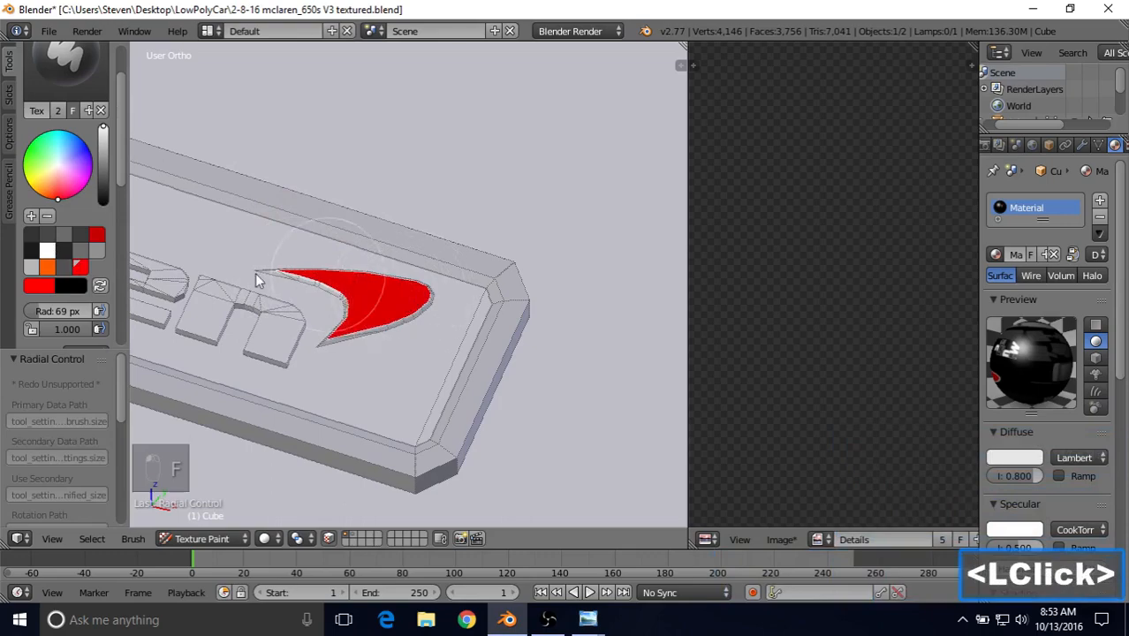
left_click_drag(427, 301, 371, 317)
middle_click_drag(366, 318, 395, 349)
scroll(395, 349, "down", 2)
mouse_move(375, 314)
left_mouse_down()
mouse_move(325, 298)
mouse_move(421, 311)
mouse_move(416, 318)
left_mouse_up()
middle_click_drag(415, 318, 408, 324)
scroll(408, 324, "up", 8)
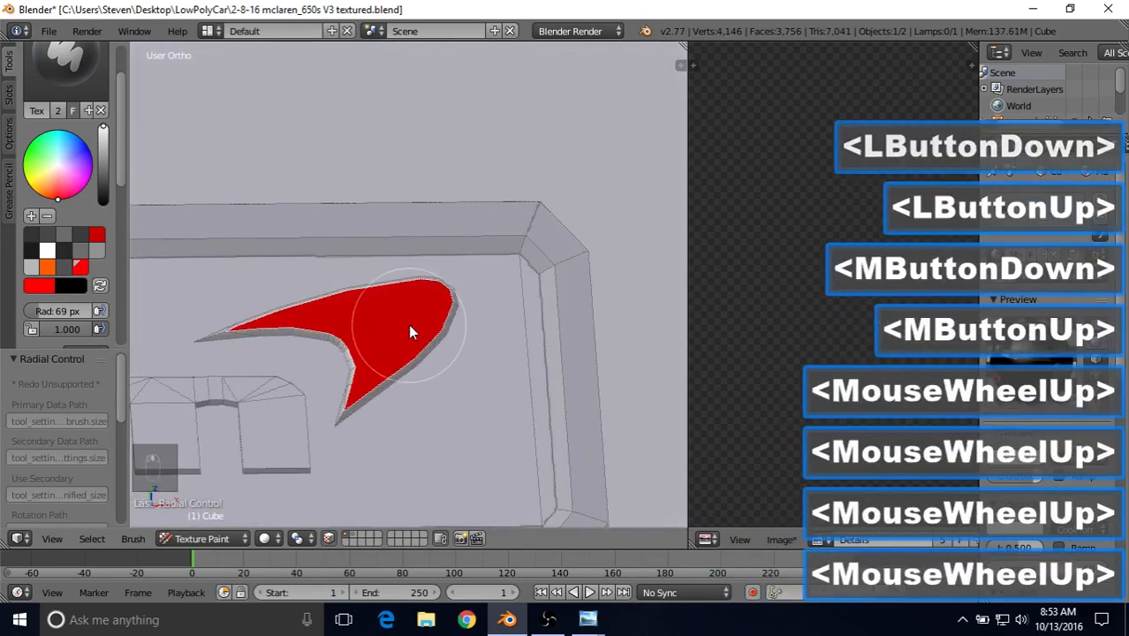
scroll(409, 324, "down", 9)
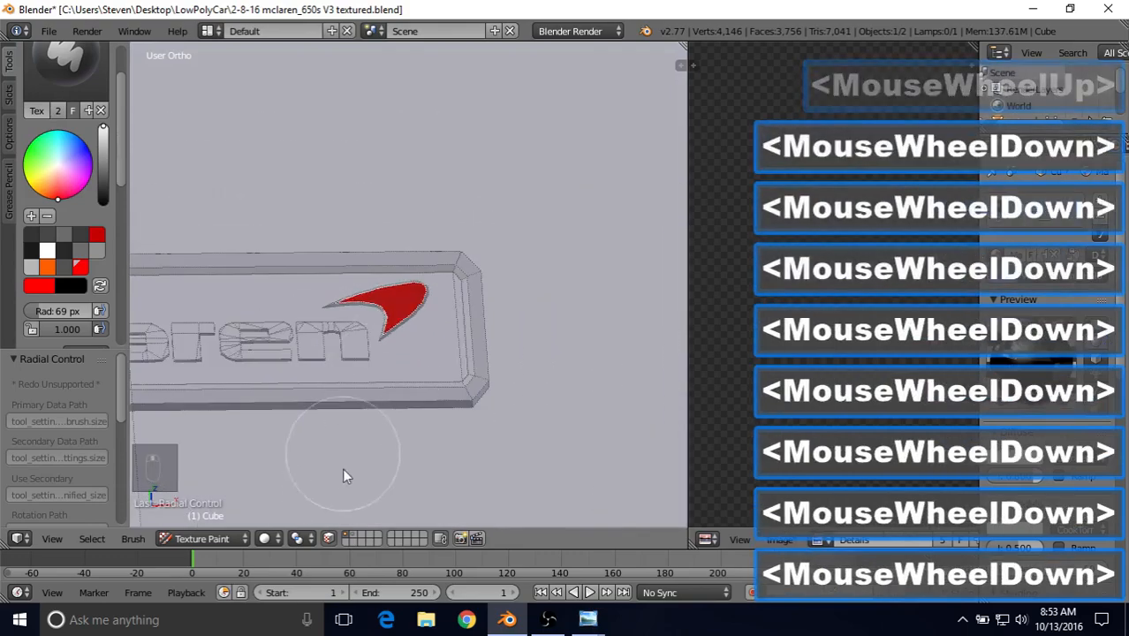
Turn off face selection masking and return the view to the whole hood emblem
left_click(333, 537)
scroll(357, 373, "down", 6)
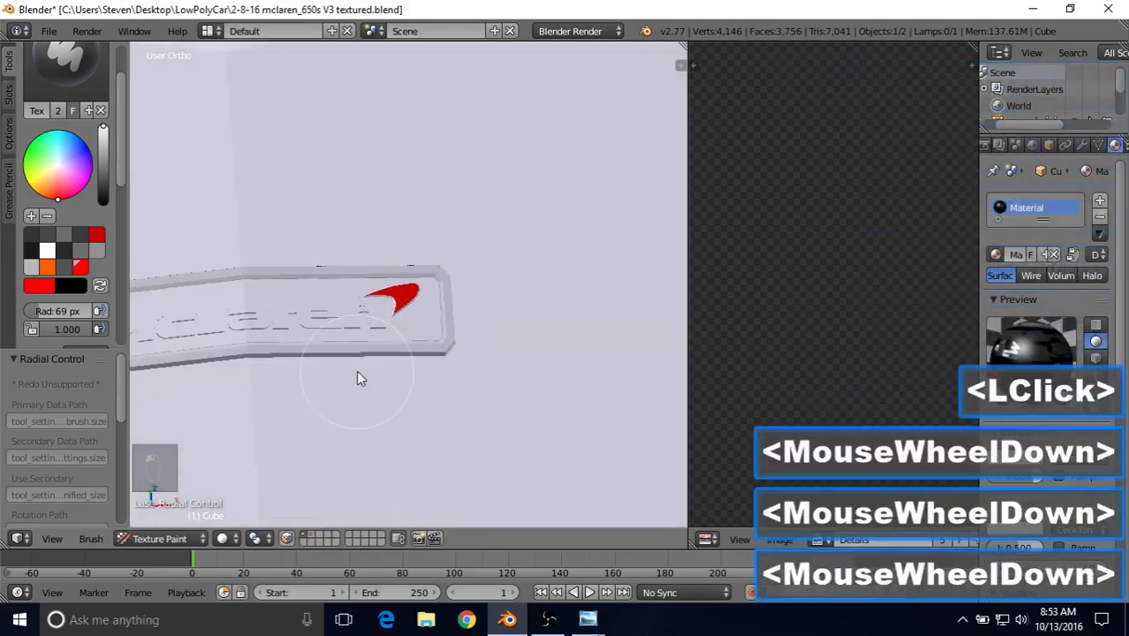
scroll(357, 372, "down", 3)
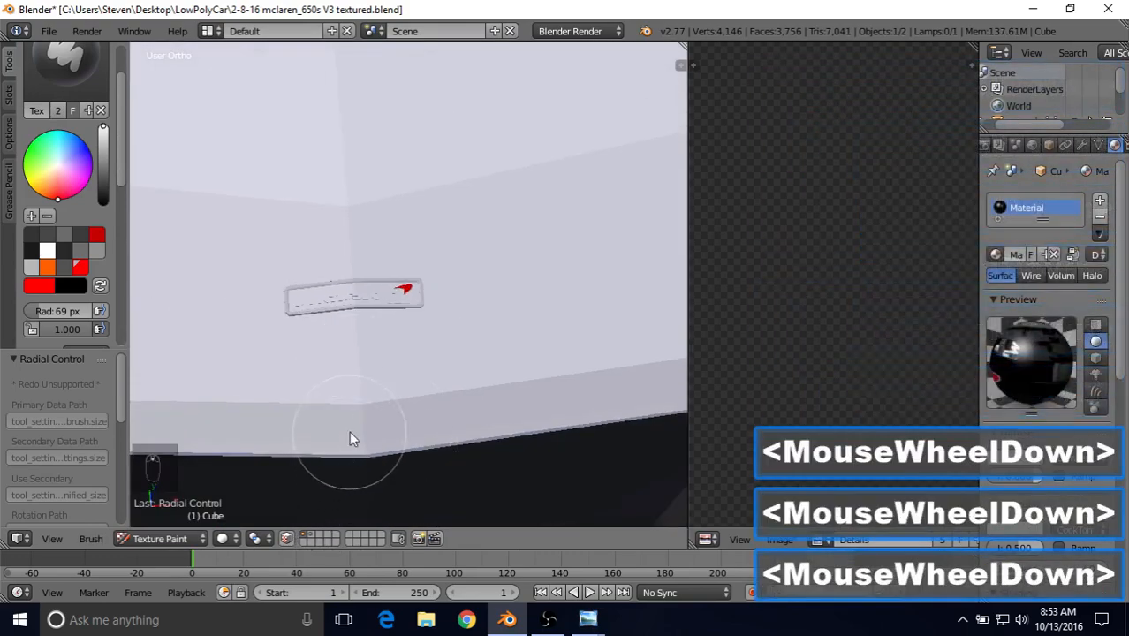
Locate the emblem below the engine cover window at the car's rear and examine its lettering and swoosh up close
middle_click_drag(350, 436, 410, 251)
scroll(406, 257, "down", 2)
middle_click_drag(305, 267, 347, 296)
scroll(380, 283, "down", 5)
middle_click_drag(410, 272, 380, 252)
middle_click_drag(380, 252, 408, 290)
scroll(408, 290, "up", 6)
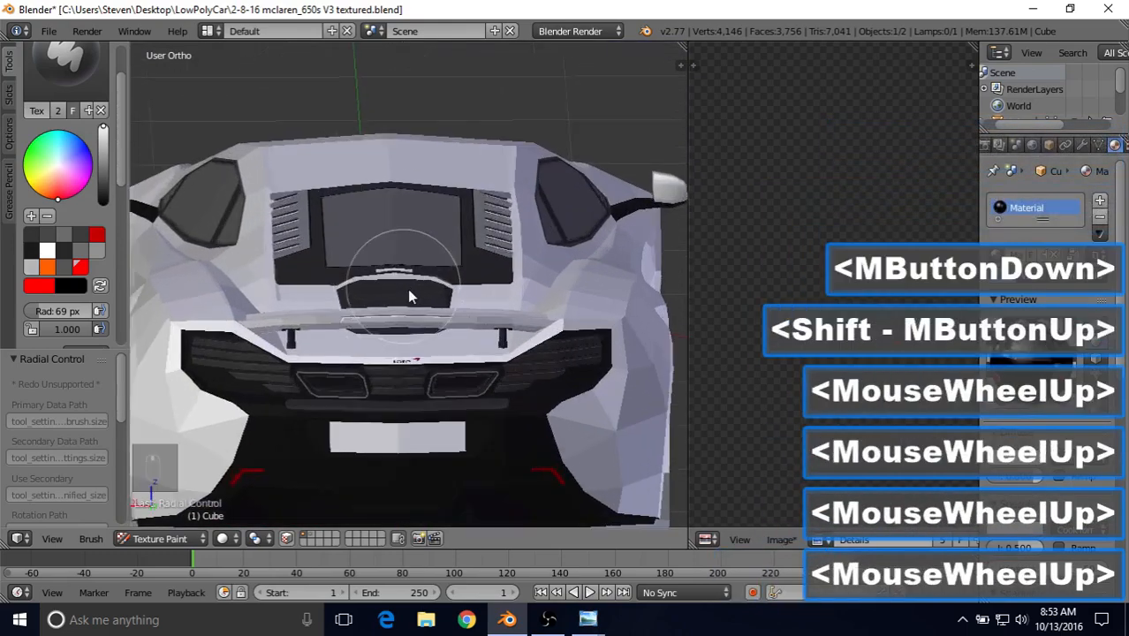
scroll(419, 305, "up", 1, "shift")
scroll(434, 340, "up", 6)
mouse_move(433, 335)
middle_mouse_down()
mouse_move(428, 328)
mouse_move(433, 390)
mouse_move(405, 210)
mouse_move(424, 168)
middle_mouse_up()
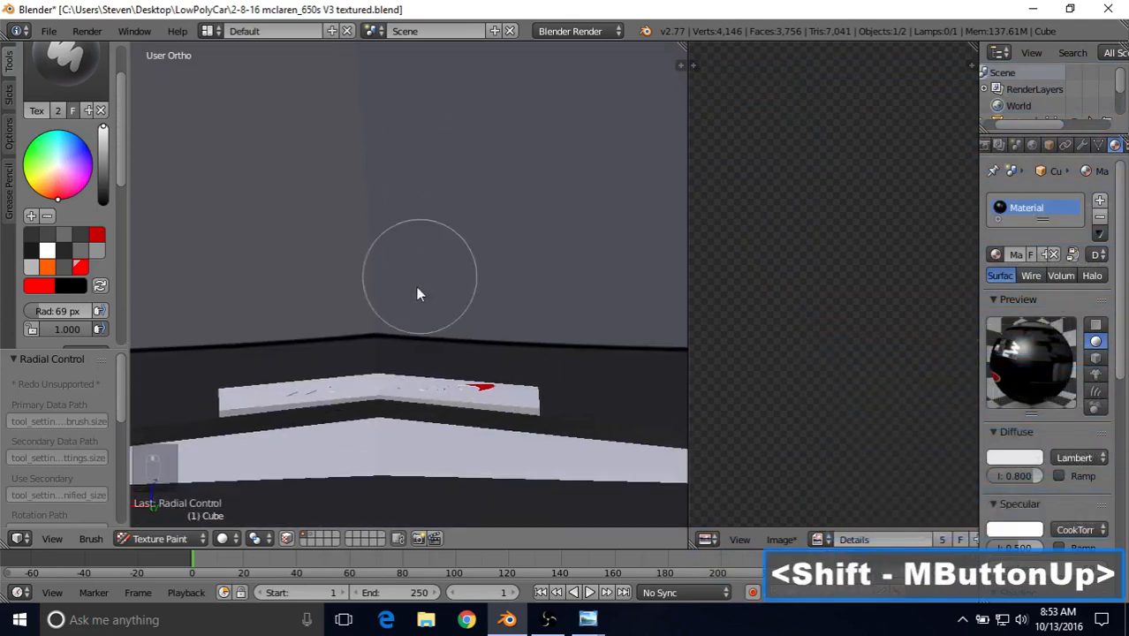
middle_click_drag(421, 317, 440, 244, "shift")
scroll(431, 292, "up", 2)
scroll(570, 320, "up", 2)
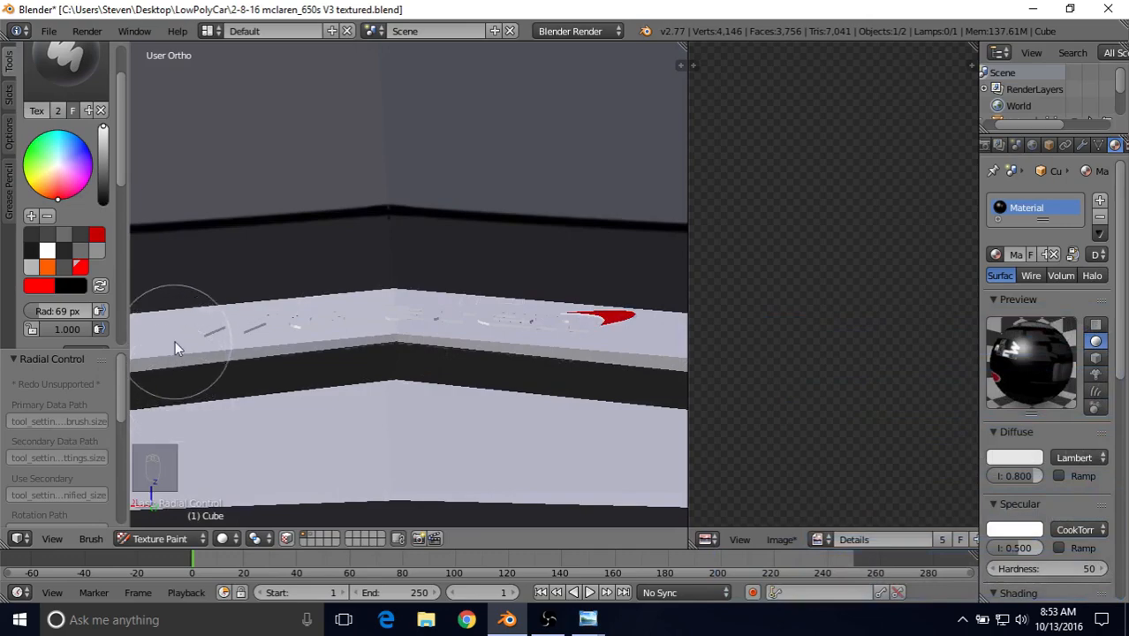
In Edit Mode, select all linked faces of the rear emblem's backing plate and frame the plate at an angle
left_click(167, 538)
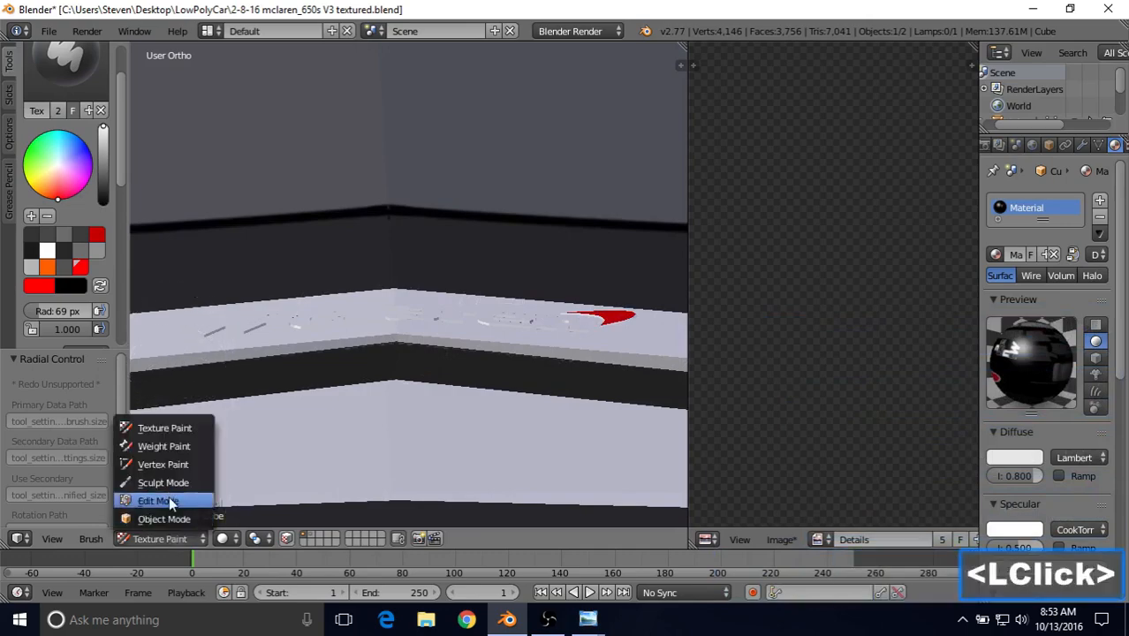
left_click(173, 500)
right_click(168, 331)
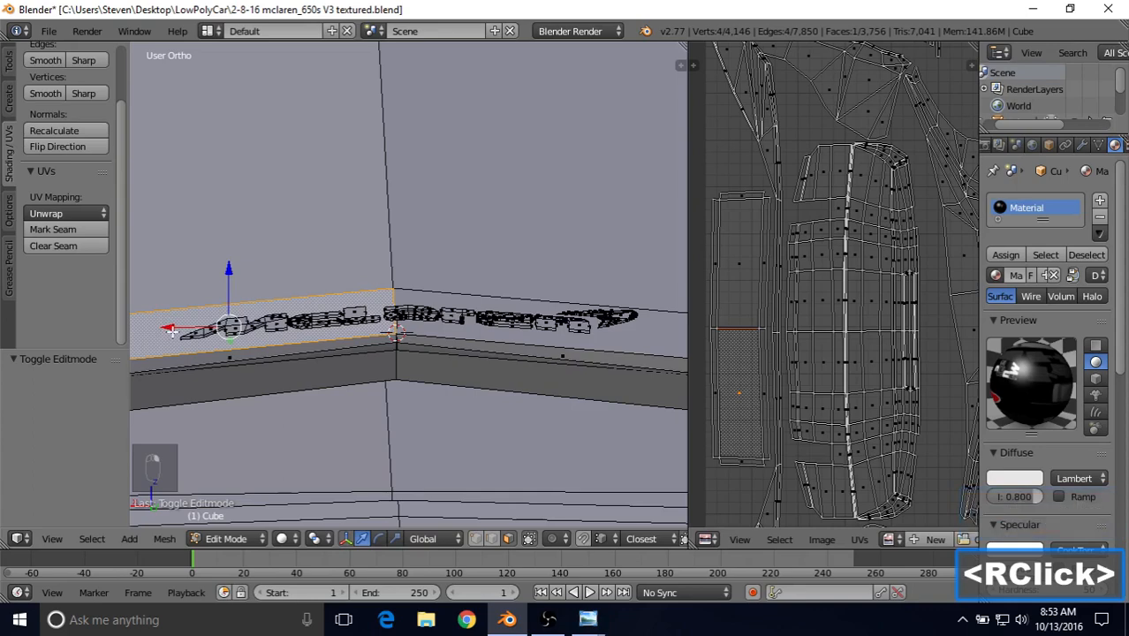
key("l")
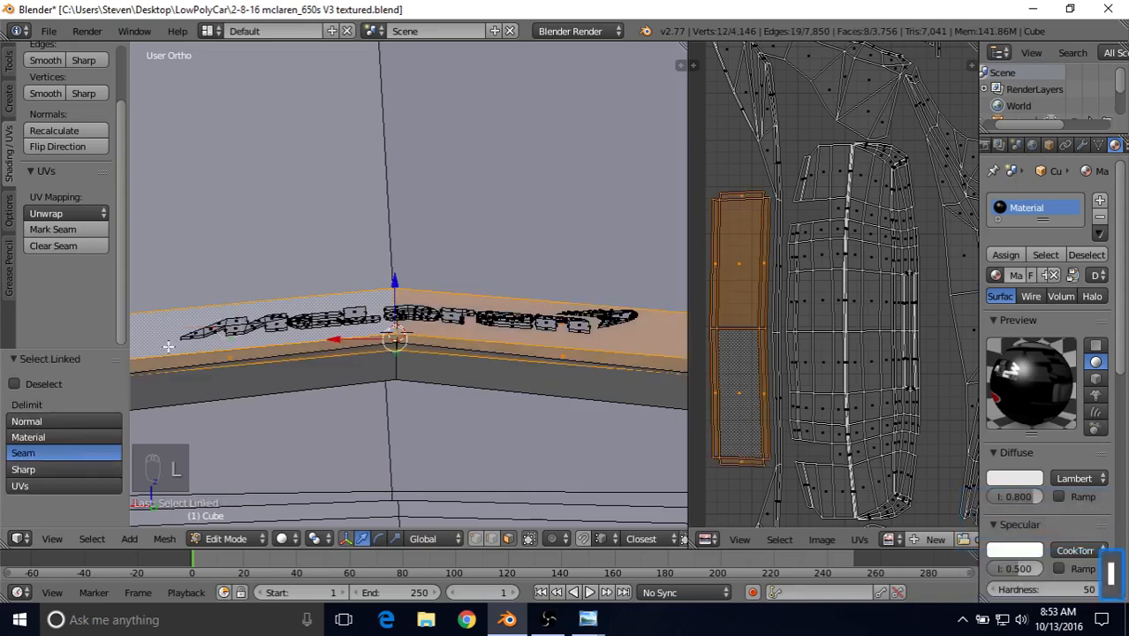
key("KP_Decimal")
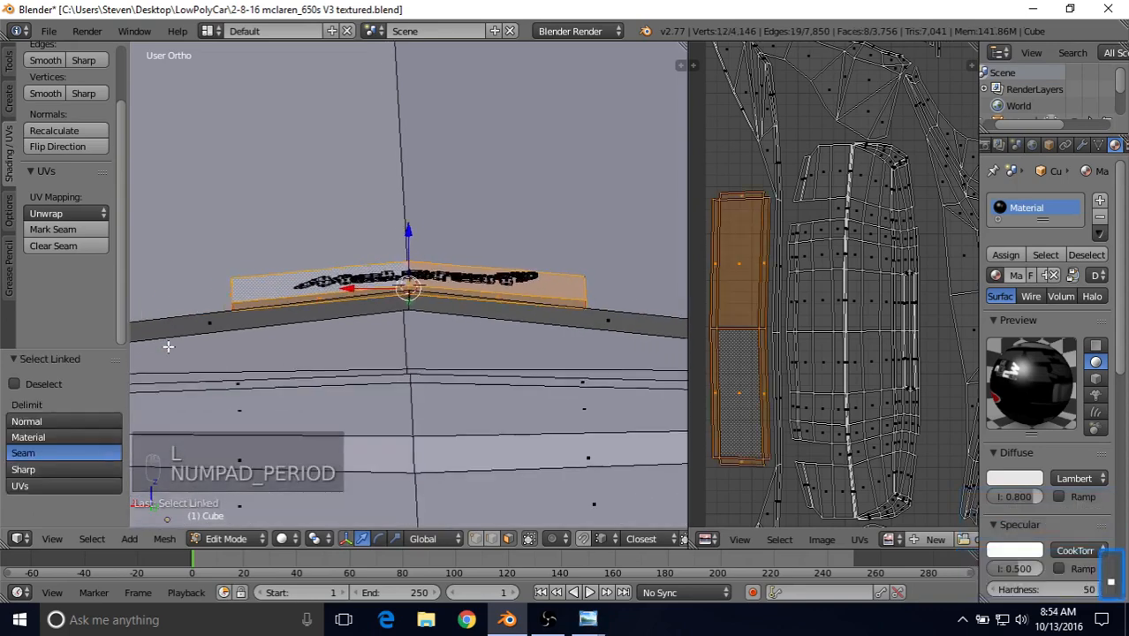
middle_click_drag(437, 258, 477, 265)
scroll(477, 265, "up", 1)
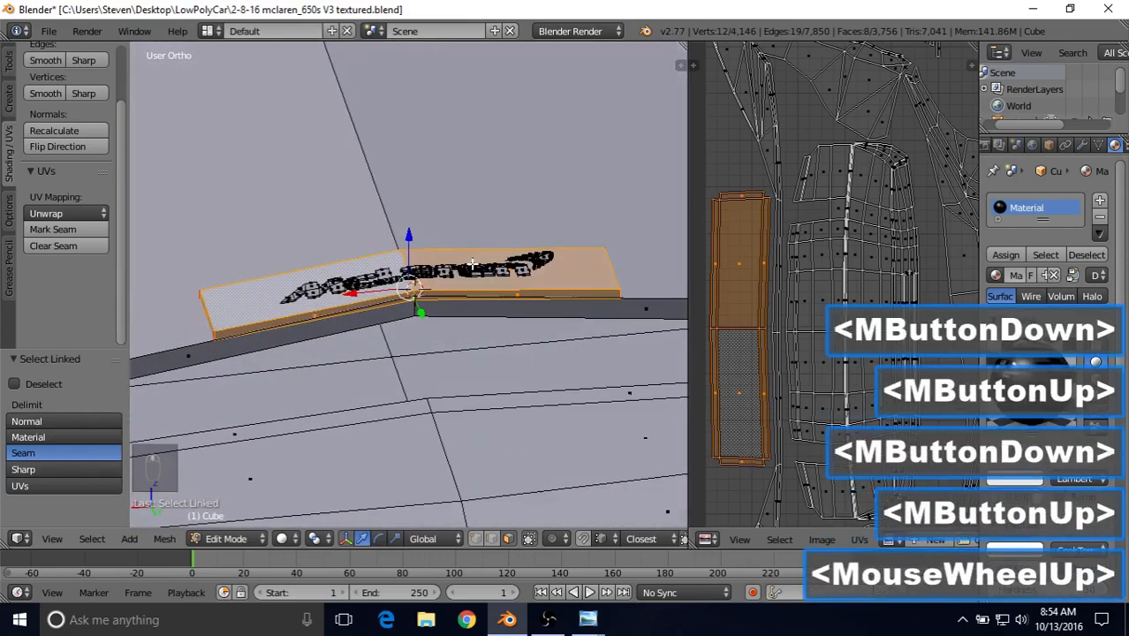
In Texture Paint mode, choose the near-black palette colour, enable face selection masking and hide everything except the rear emblem's backing plate
left_click(228, 539)
left_click(243, 427)
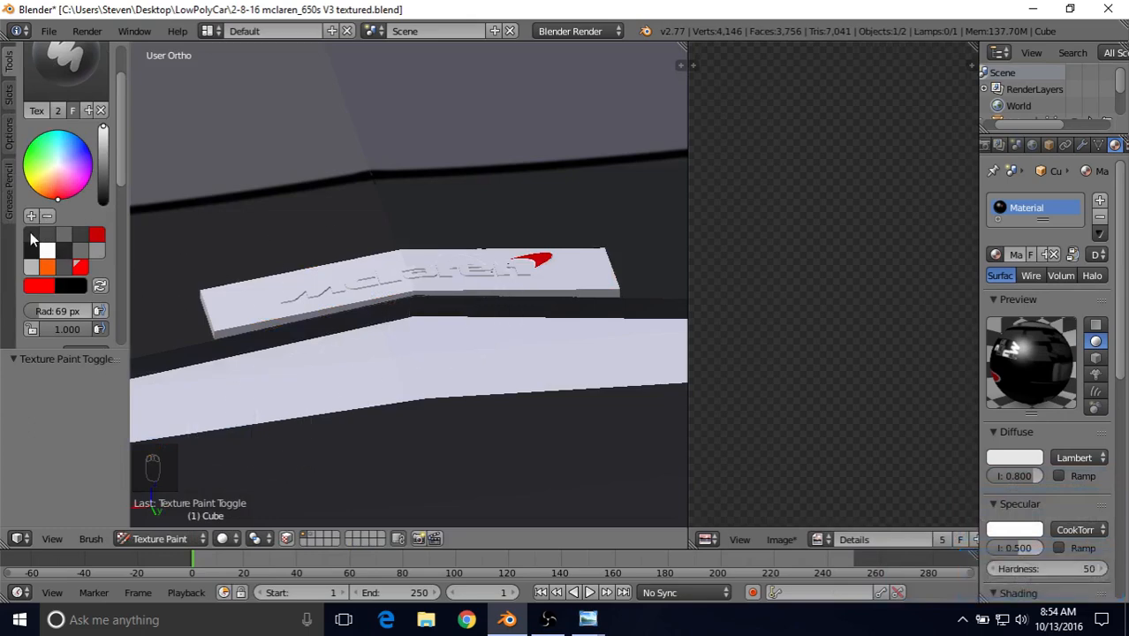
left_click(61, 258)
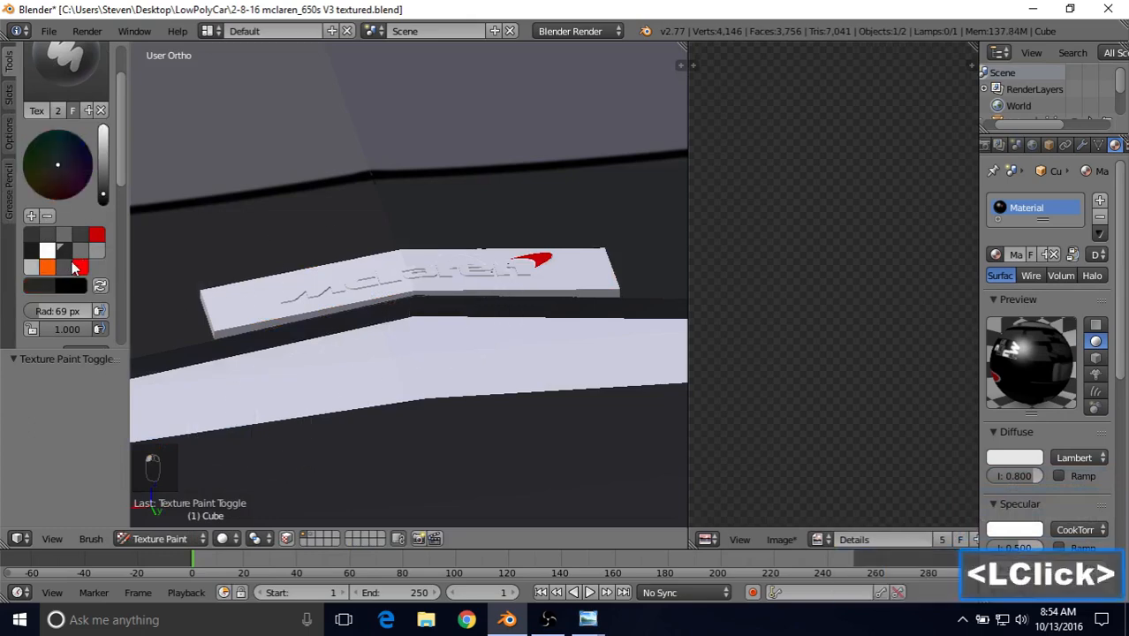
scroll(301, 305, "down", 1)
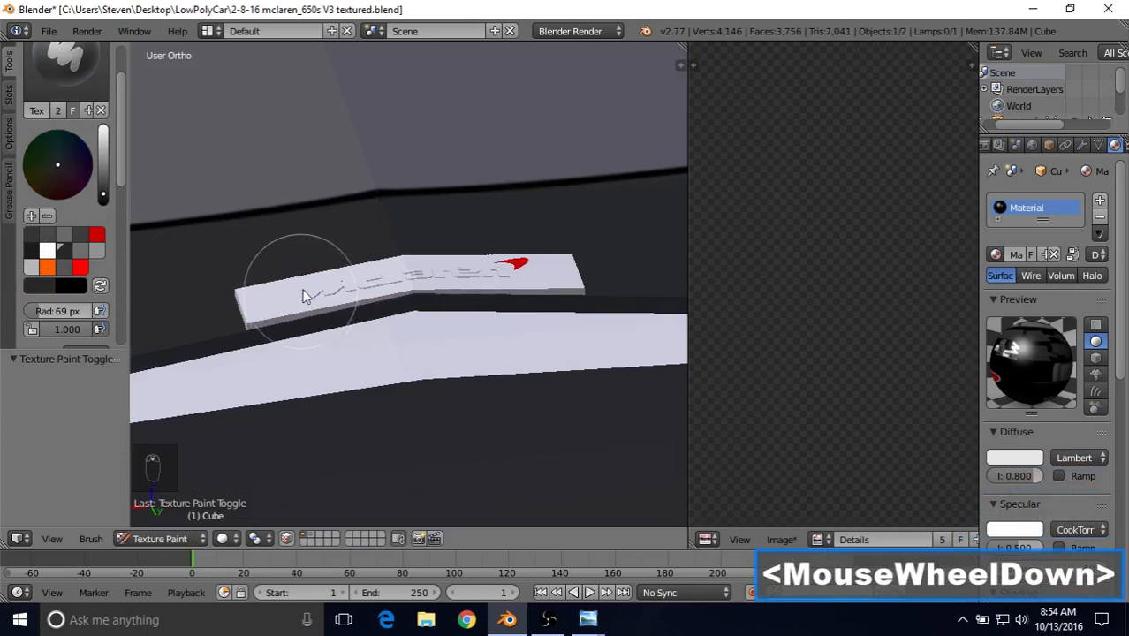
key("shift+h")
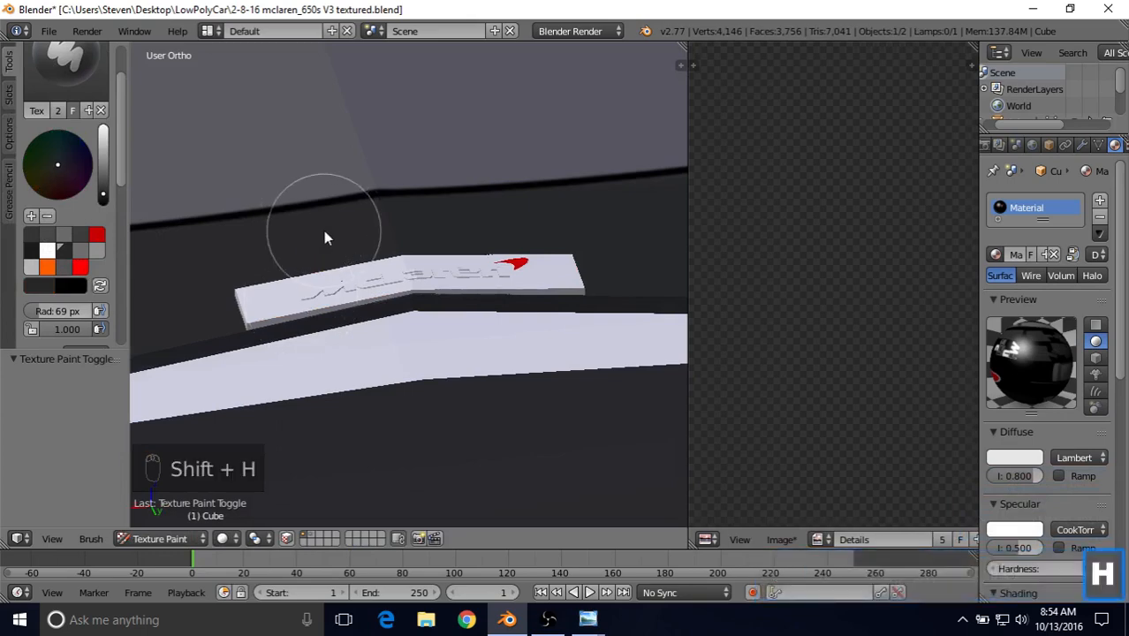
left_click(288, 539)
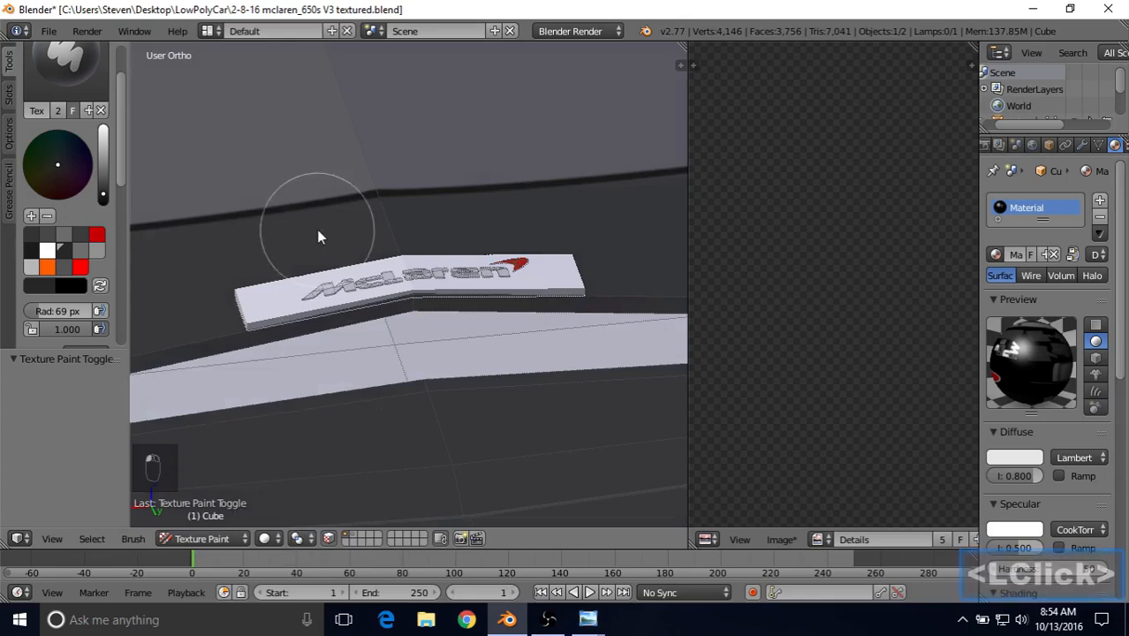
key("shift+h")
Paint all sides of the rear emblem's backing plate near-black and reveal the hidden faces again
left_click_drag(390, 260, 248, 315)
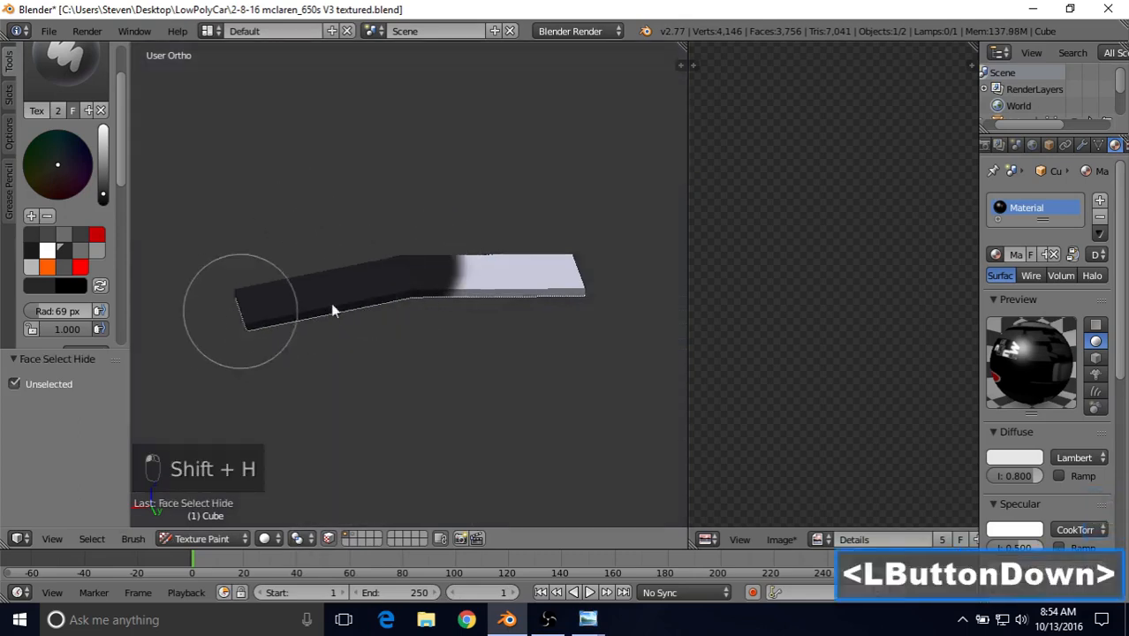
left_click_drag(582, 273, 364, 313)
mouse_move(372, 313)
middle_mouse_down()
mouse_move(499, 305)
mouse_move(402, 345)
middle_mouse_up()
mouse_move(402, 345)
left_mouse_down()
mouse_move(390, 355)
mouse_move(394, 323)
left_mouse_up()
middle_click_drag(395, 330, 542, 323)
left_click_drag(530, 318, 274, 284)
mouse_move(274, 285)
middle_mouse_down()
mouse_move(505, 289)
mouse_move(292, 353)
middle_mouse_up()
mouse_move(292, 353)
left_mouse_down()
mouse_move(390, 359)
mouse_move(410, 338)
left_mouse_up()
middle_click_drag(409, 338, 538, 277)
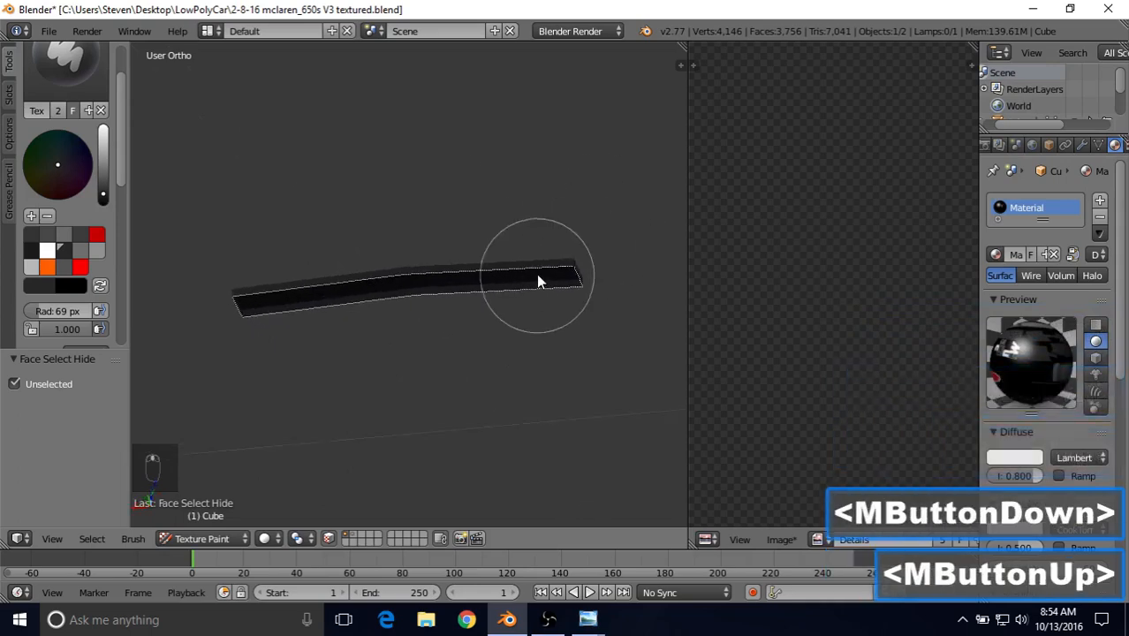
mouse_move(388, 288)
middle_mouse_down()
mouse_move(420, 324)
mouse_move(398, 387)
mouse_move(431, 289)
mouse_move(399, 287)
middle_mouse_up()
mouse_move(371, 287)
left_mouse_down()
mouse_move(302, 310)
mouse_move(372, 264)
left_mouse_up()
key("alt+h")
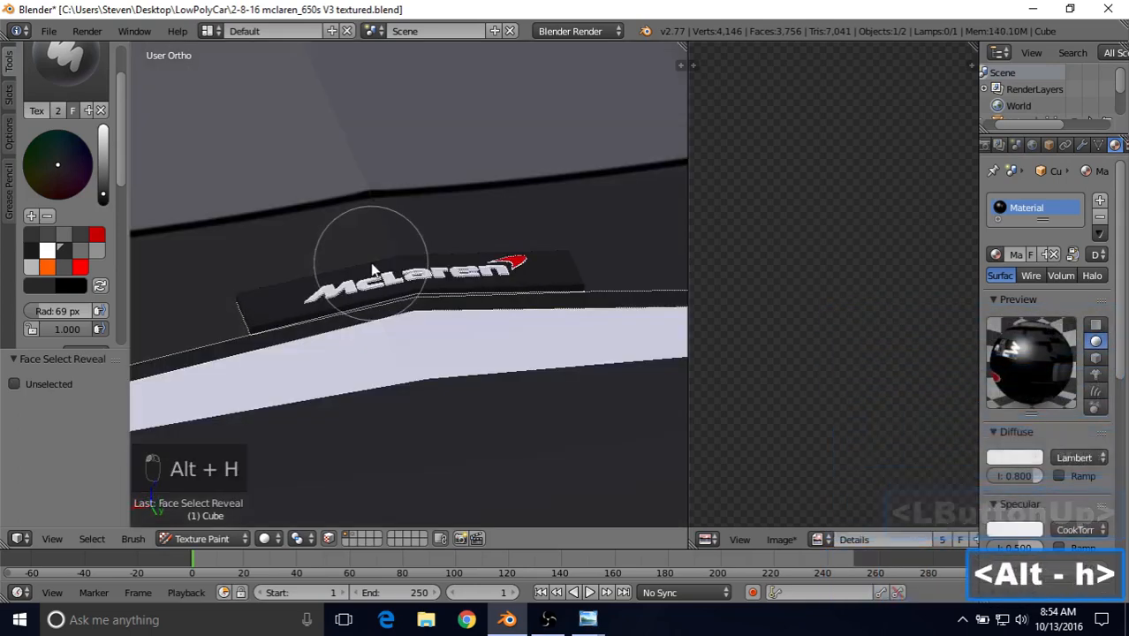
scroll(443, 282, "down", 3)
scroll(443, 285, "down", 2)
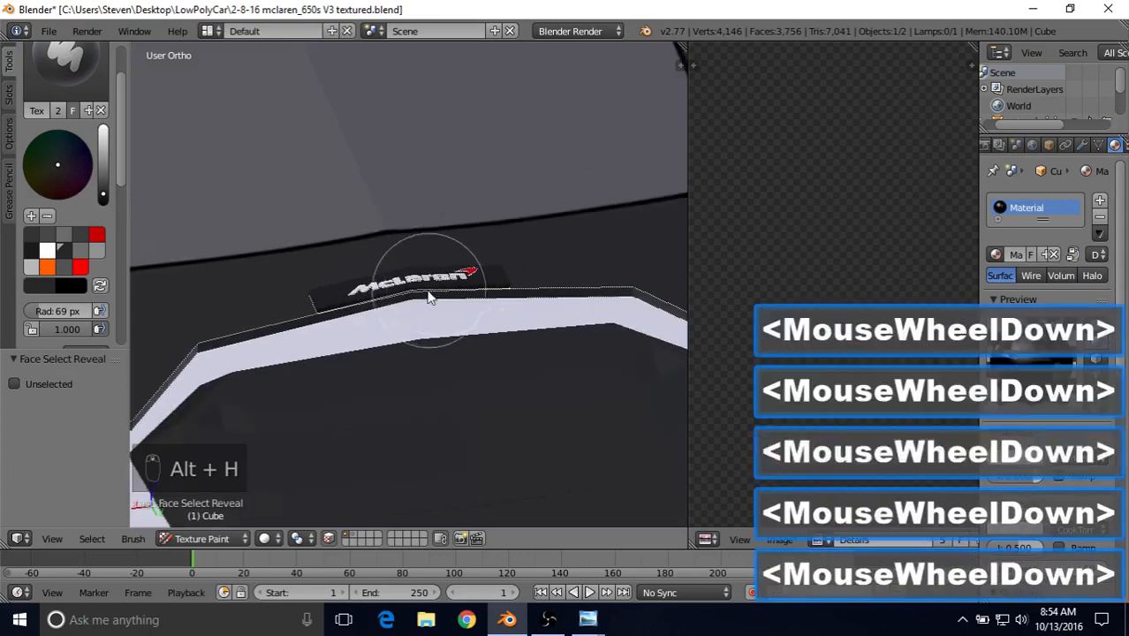
middle_click_drag(444, 284, 398, 335)
scroll(485, 475, "up", 3)
Examine the emblem colours below the rear window in the rear-view photo and on the hood in the Front View photo
left_click(586, 619)
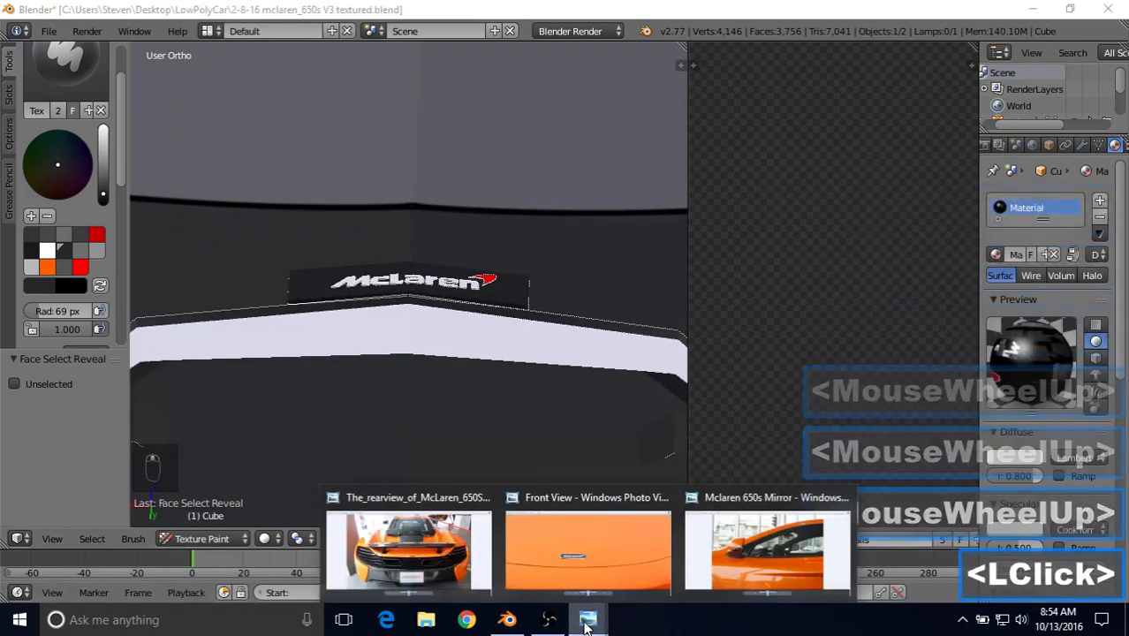
left_click(411, 543)
scroll(465, 256, "up", 4)
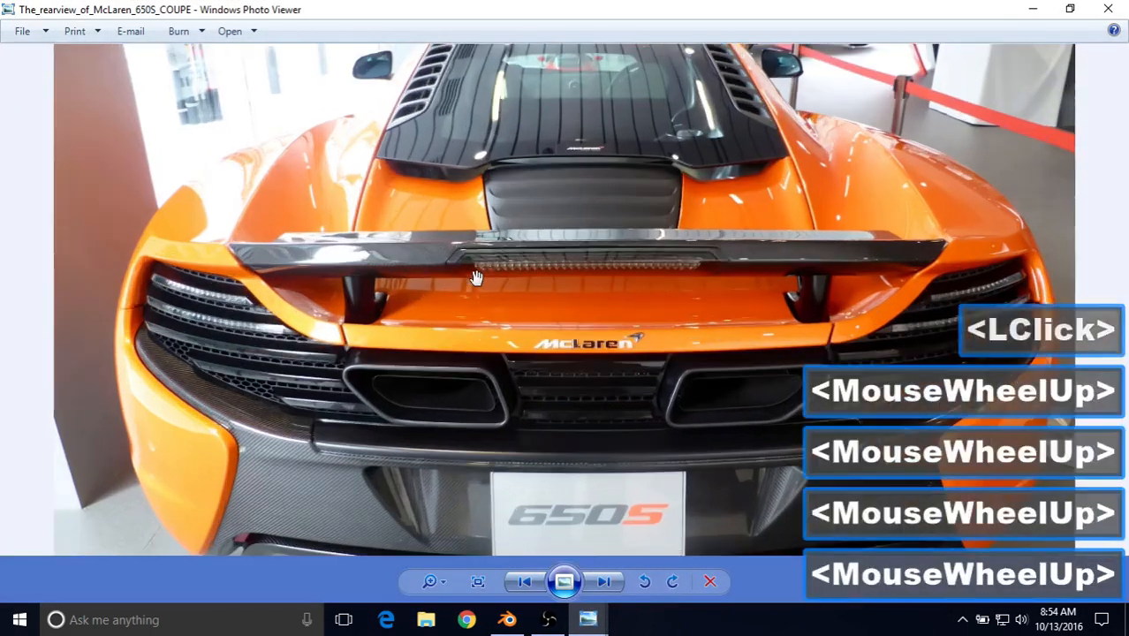
left_click_drag(465, 255, 452, 415)
scroll(485, 341, "up", 4)
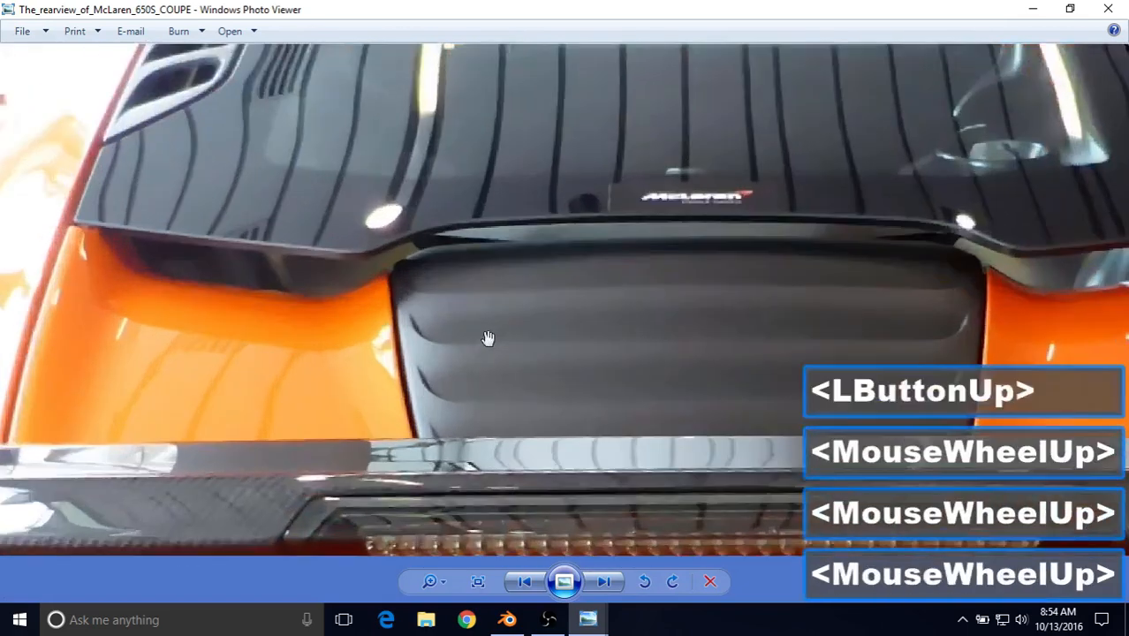
left_click_drag(512, 298, 330, 397)
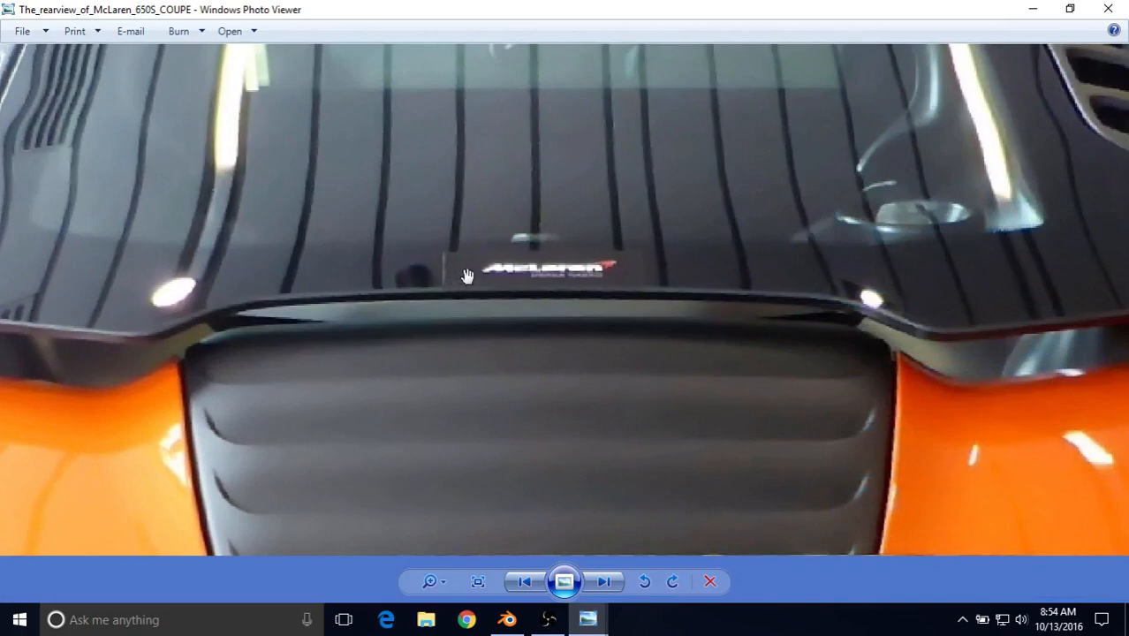
scroll(606, 310, "down", 1)
scroll(569, 292, "up", 4)
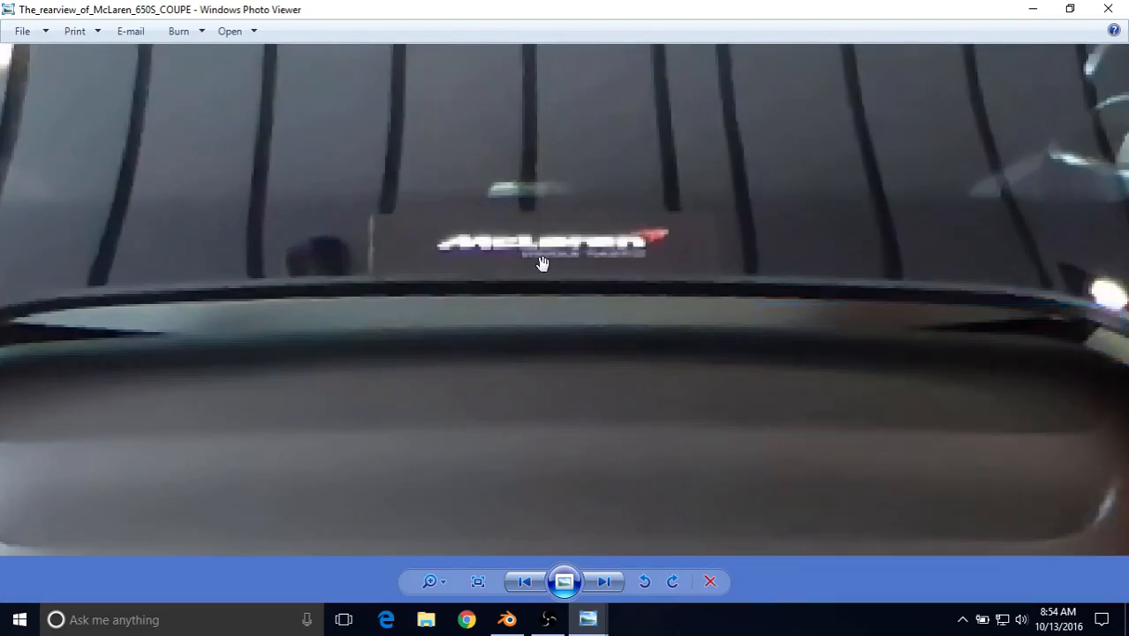
scroll(529, 283, "down", 5)
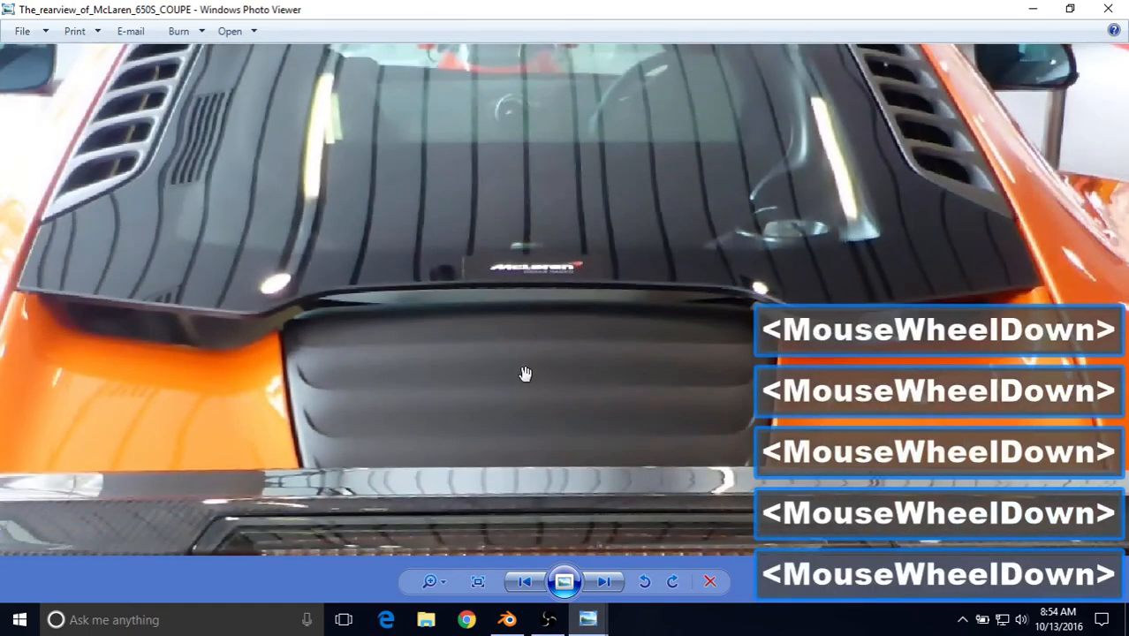
left_click_drag(524, 373, 471, 176)
left_click_drag(472, 263, 479, 348)
scroll(479, 327, "up", 1)
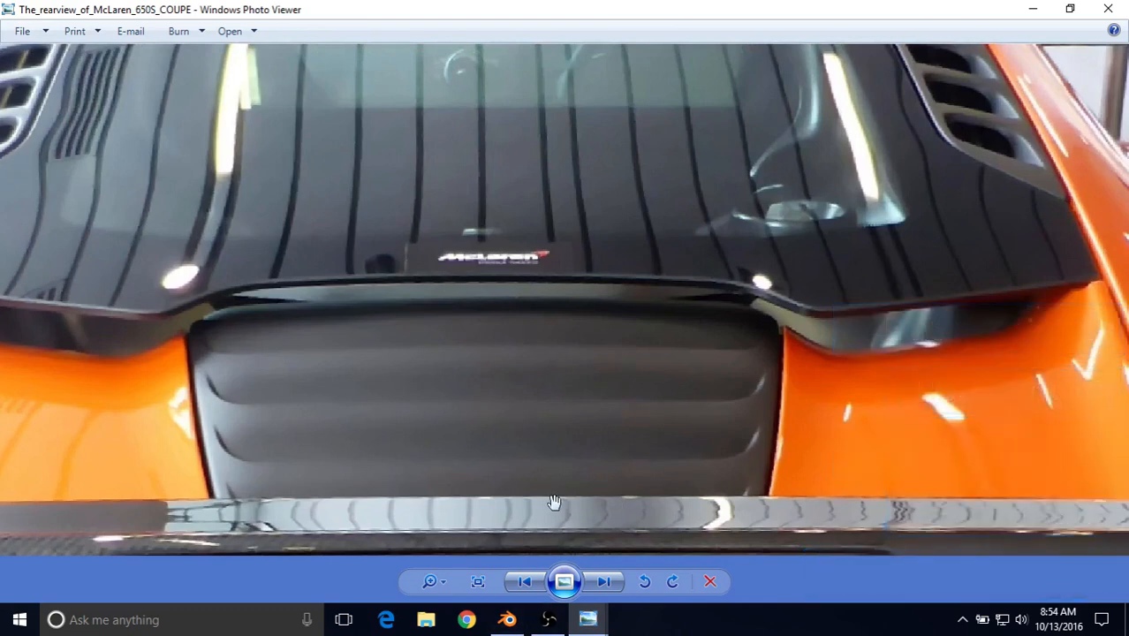
left_click(587, 620)
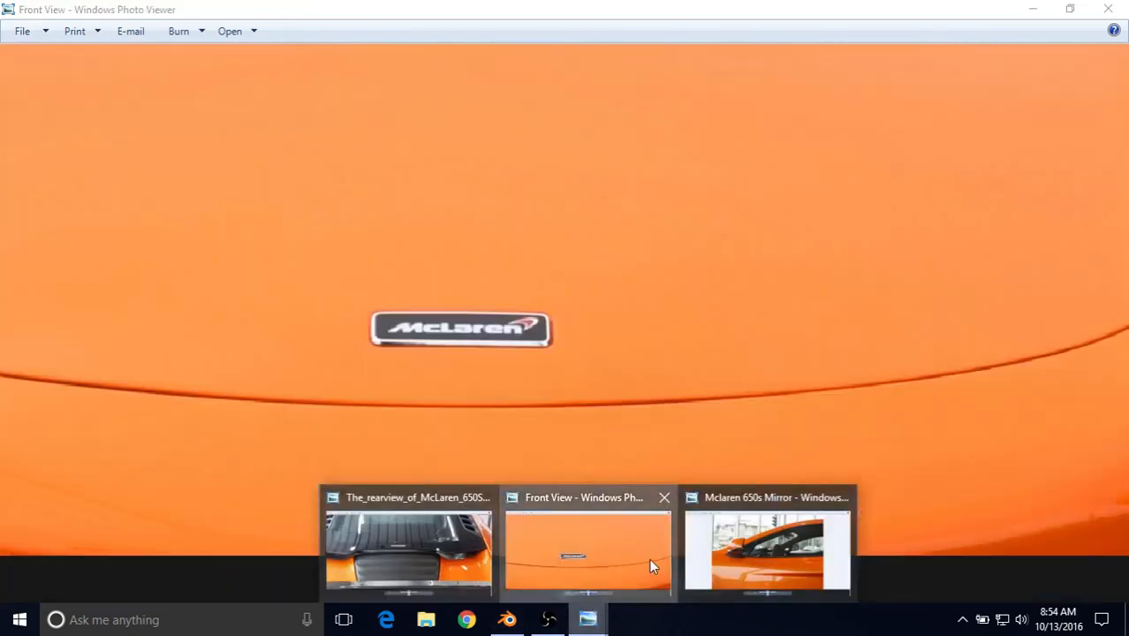
left_click(649, 558)
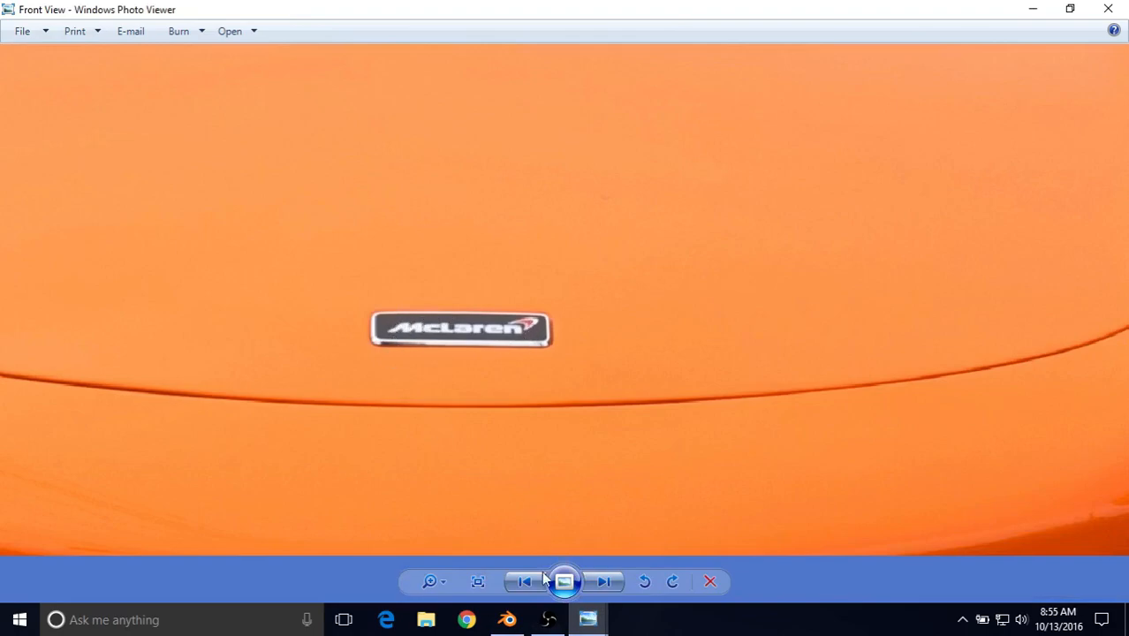
Back in Blender, select the recessed background faces behind the hood emblem's lettering and swoosh for masked painting
left_click(509, 620)
scroll(415, 403, "down", 9)
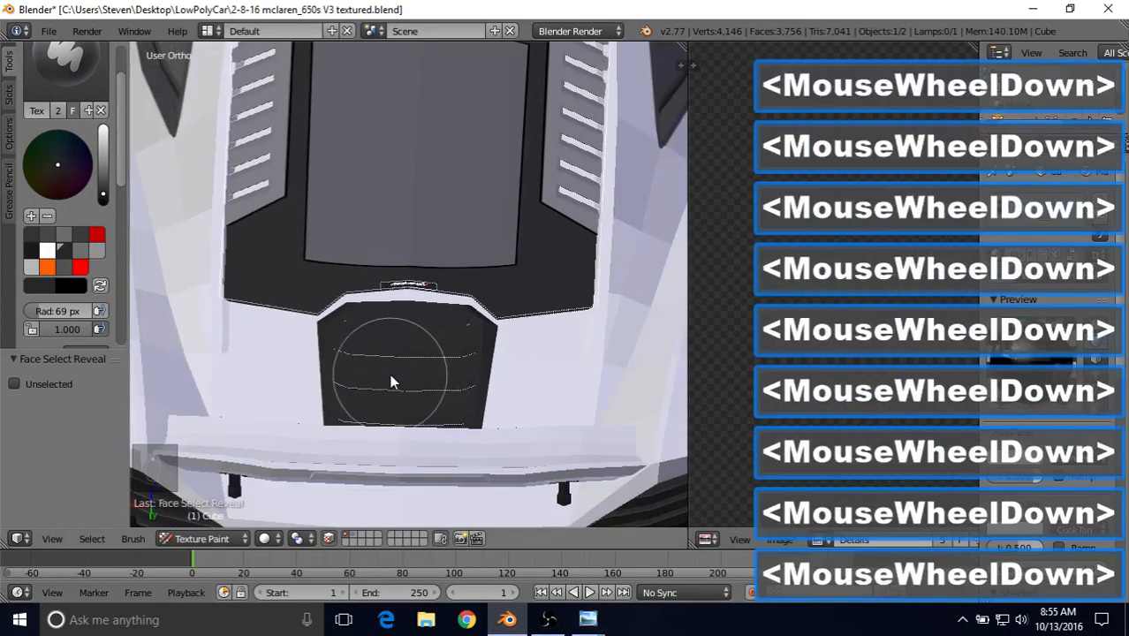
middle_click_drag(389, 374, 548, 221)
scroll(526, 278, "up", 4)
middle_click_drag(522, 284, 456, 252, "shift")
scroll(451, 290, "up", 4)
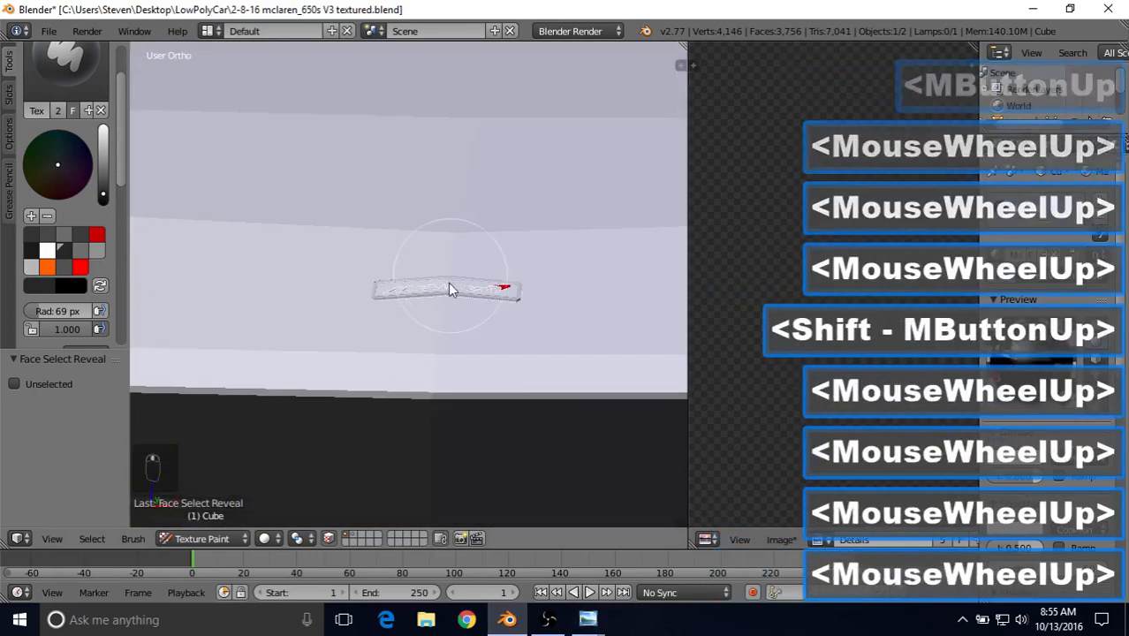
scroll(448, 291, "up", 3)
scroll(448, 289, "up", 2)
right_click(363, 295)
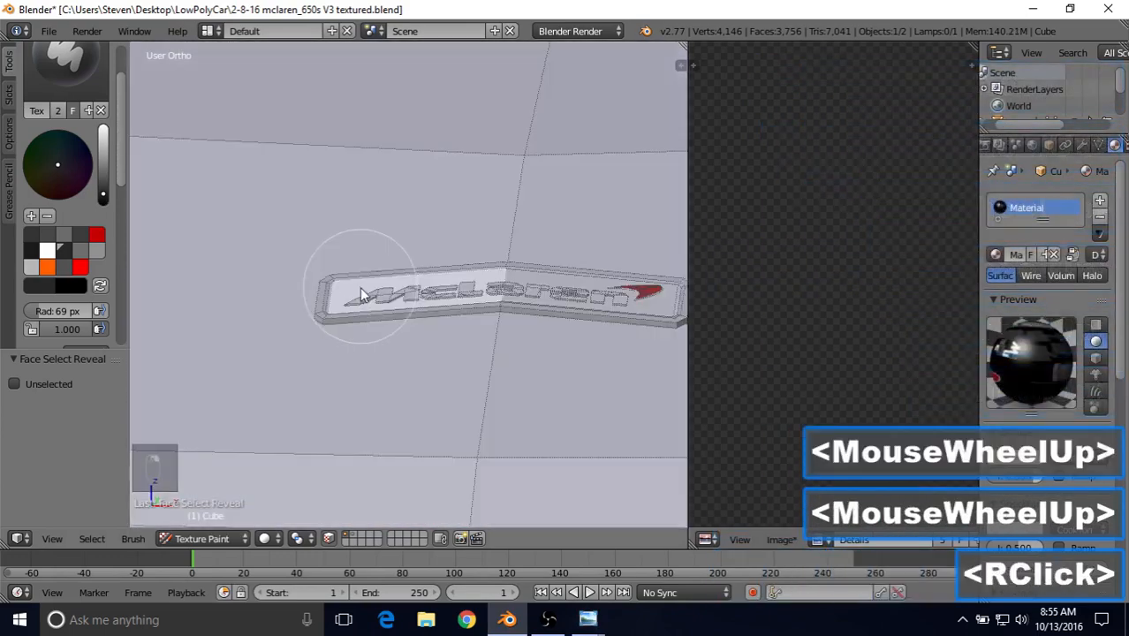
scroll(364, 296, "up", 3)
scroll(367, 301, "up", 1)
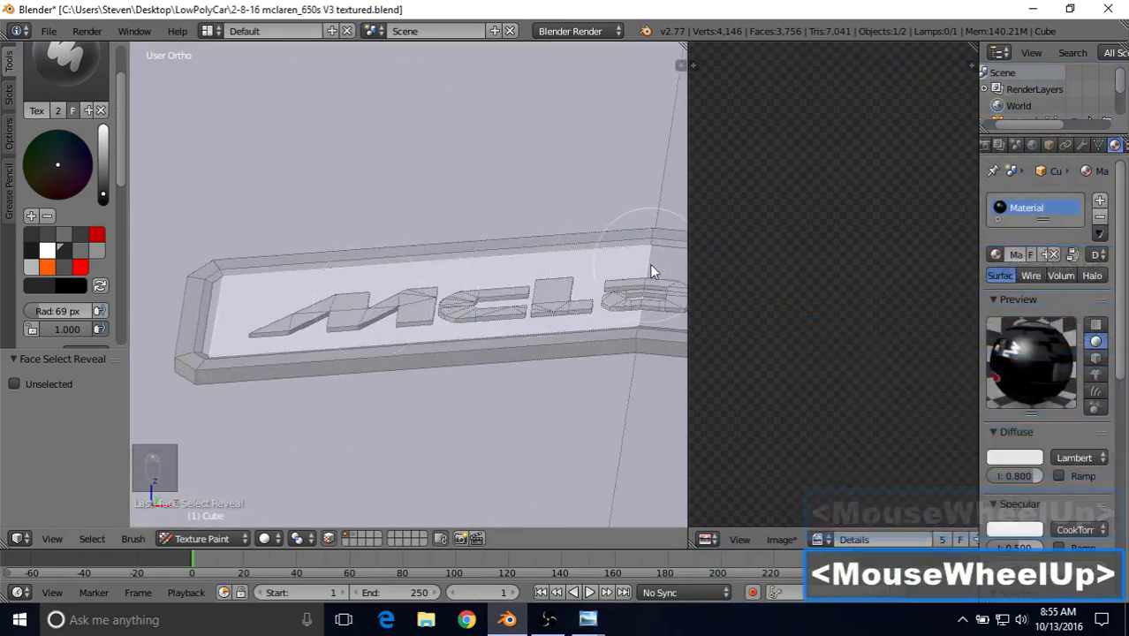
right_click(575, 279, "shift")
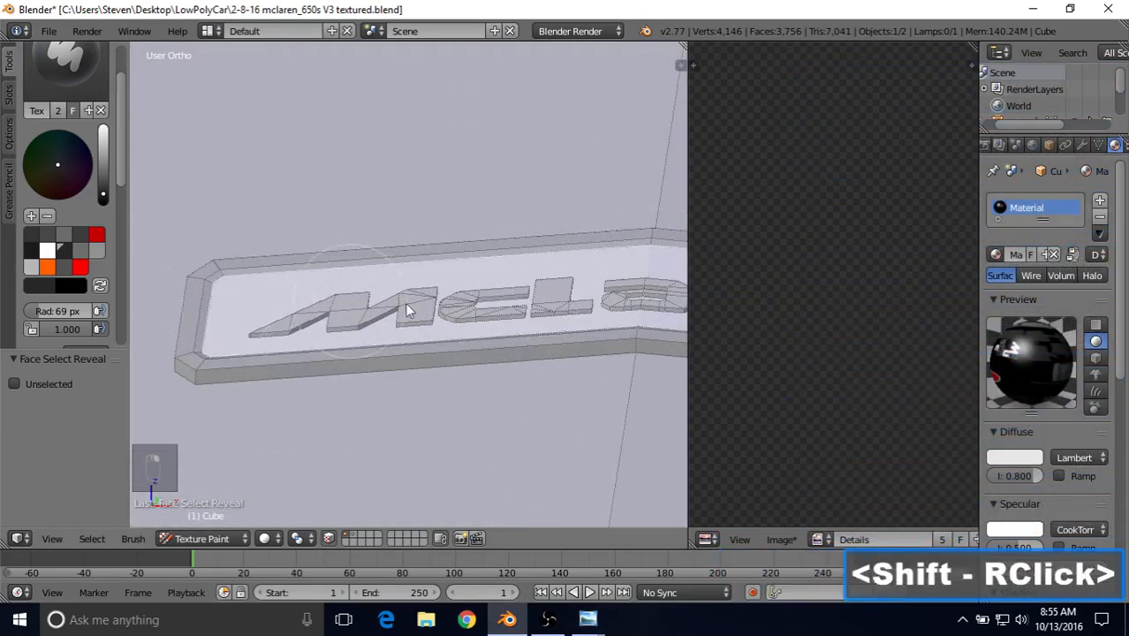
mouse_move(405, 302)
middle_mouse_down("shift")
mouse_move(264, 296)
mouse_move(477, 298)
mouse_move(440, 292)
mouse_move(416, 306)
middle_mouse_up("shift")
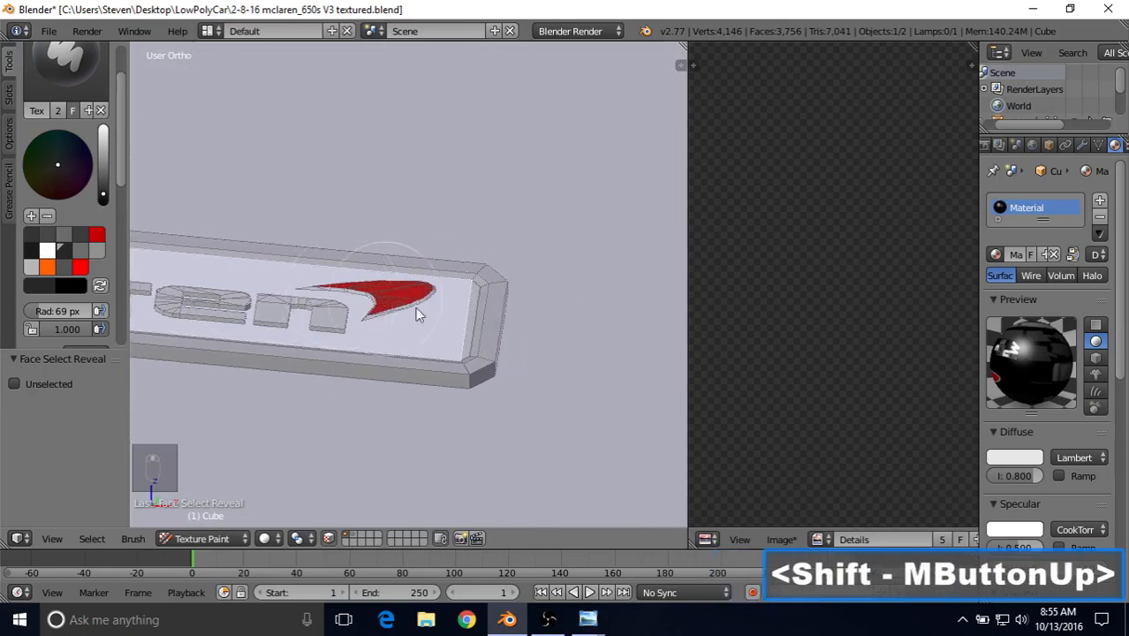
scroll(470, 304, "up", 2)
right_click(503, 292, "shift")
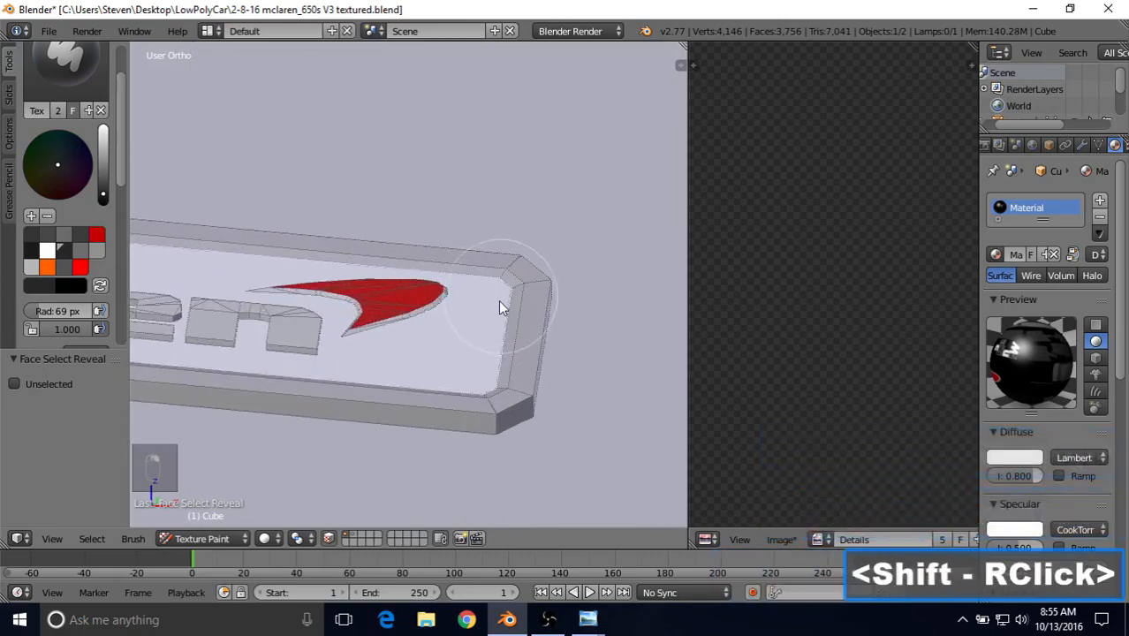
scroll(499, 311, "down", 5)
middle_click_drag(350, 294, 456, 312, "shift")
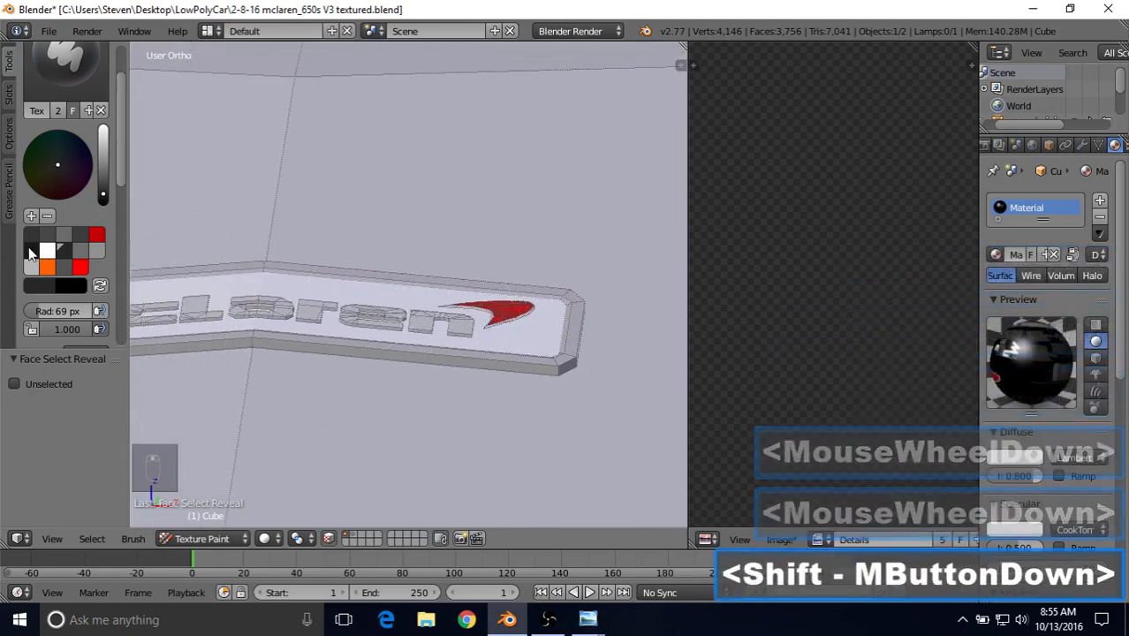
Paint the hood emblem's recessed background with the first dark grey palette colour, and turn off face selection masking
left_click(32, 238)
middle_click_drag(279, 290, 481, 298, "shift")
mouse_move(415, 309)
left_mouse_down()
mouse_move(124, 321)
mouse_move(493, 341)
mouse_move(407, 299)
mouse_move(481, 325)
left_mouse_up()
middle_click_drag(541, 358, 339, 328, "shift")
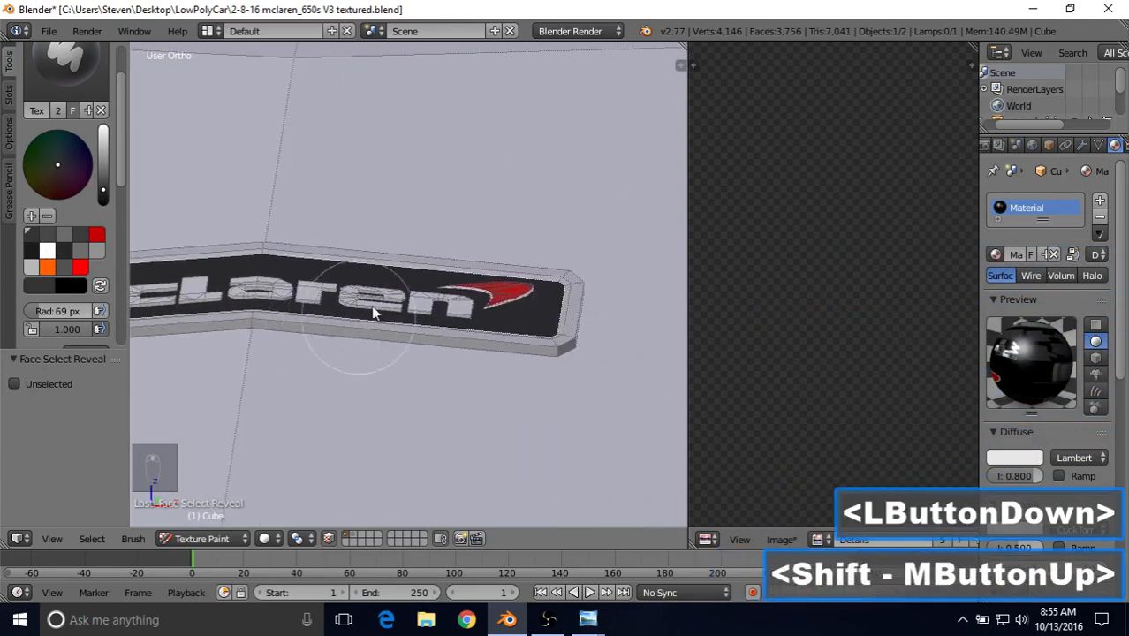
mouse_move(371, 305)
left_mouse_down()
mouse_move(569, 311)
mouse_move(500, 342)
left_mouse_up()
scroll(336, 493, "down", 2)
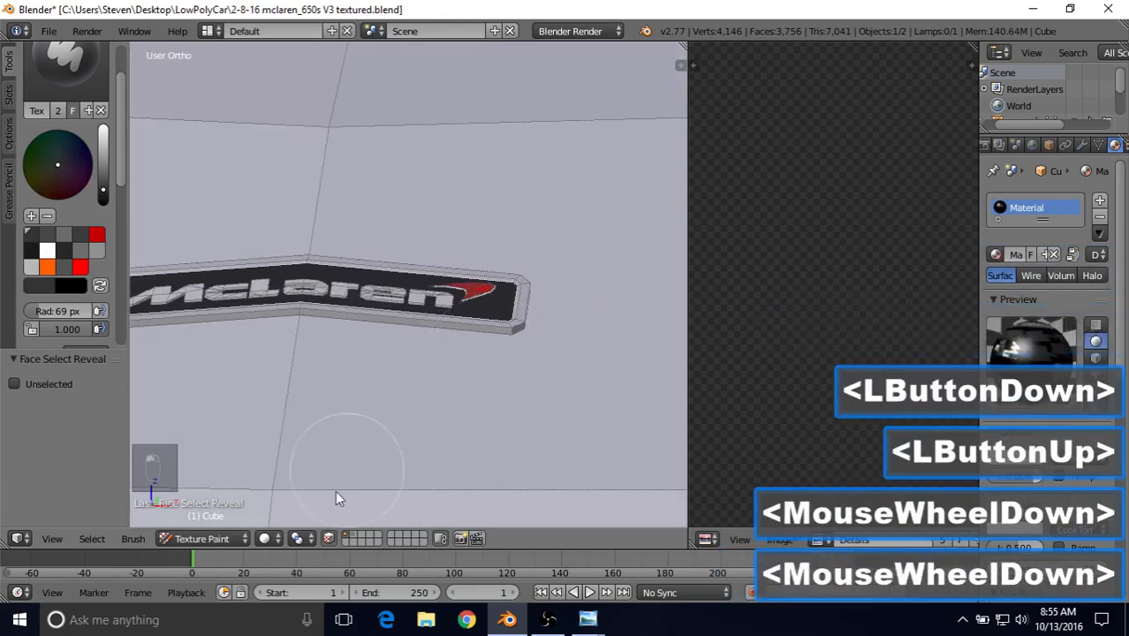
left_click(329, 539)
Switch the car to Edit Mode and frame the hood emblem's selected background faces
scroll(347, 338, "down", 5)
middle_click_drag(354, 344, 433, 351)
left_click(192, 537)
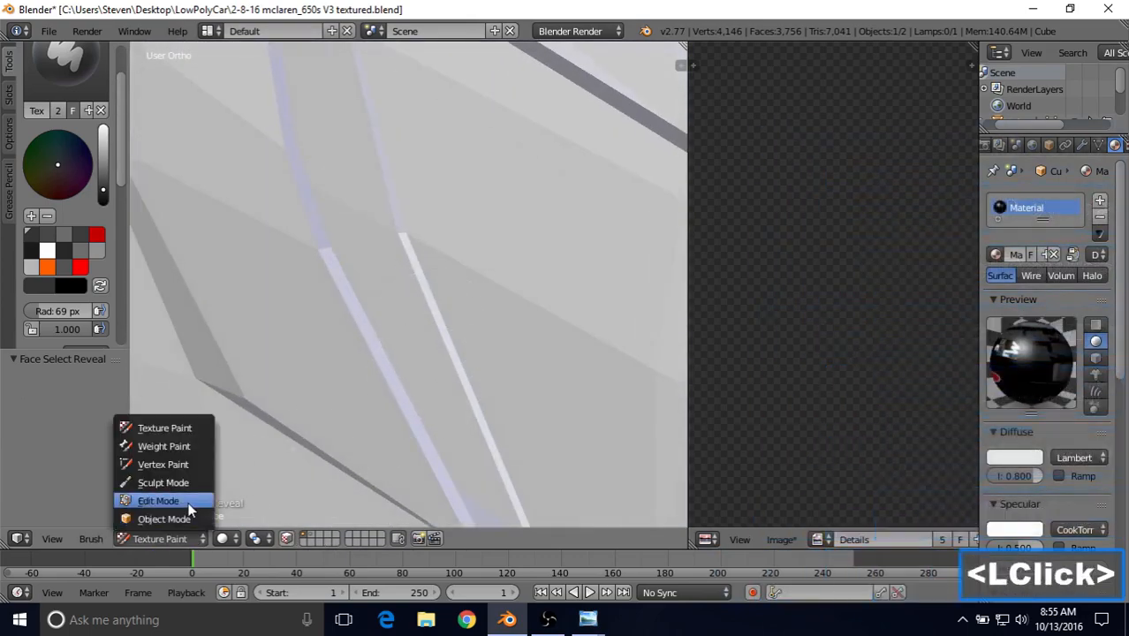
left_click(159, 501)
key("KP_Decimal")
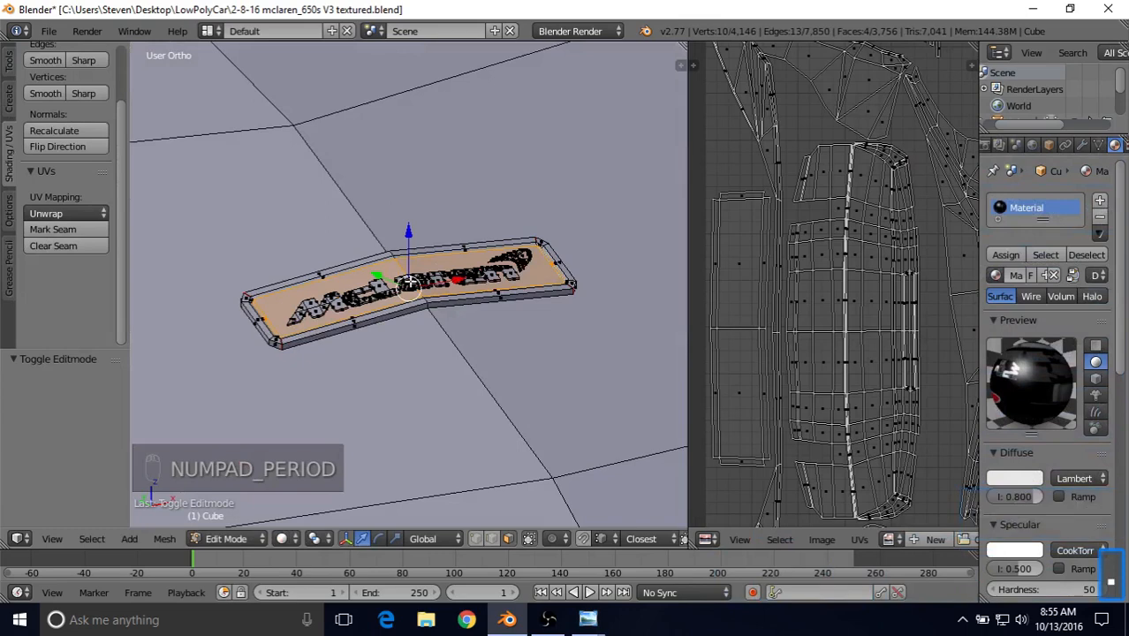
Return the car to Texture Paint mode and check the painted colours of the hood emblem
middle_click_drag(371, 309, 365, 313)
scroll(365, 313, "up", 2)
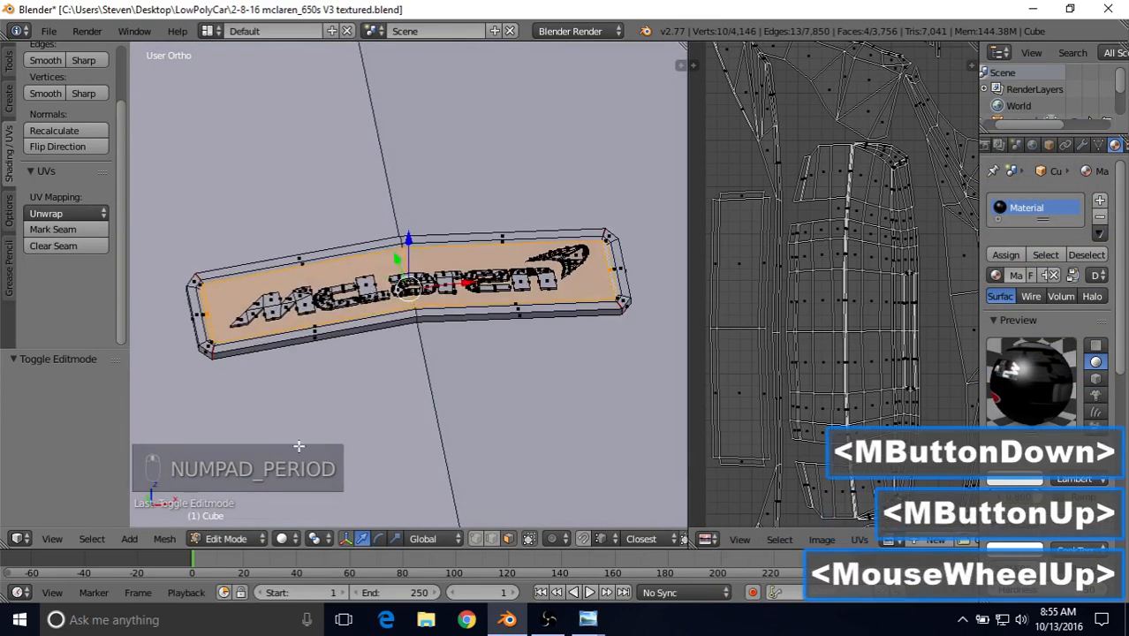
left_click(250, 540)
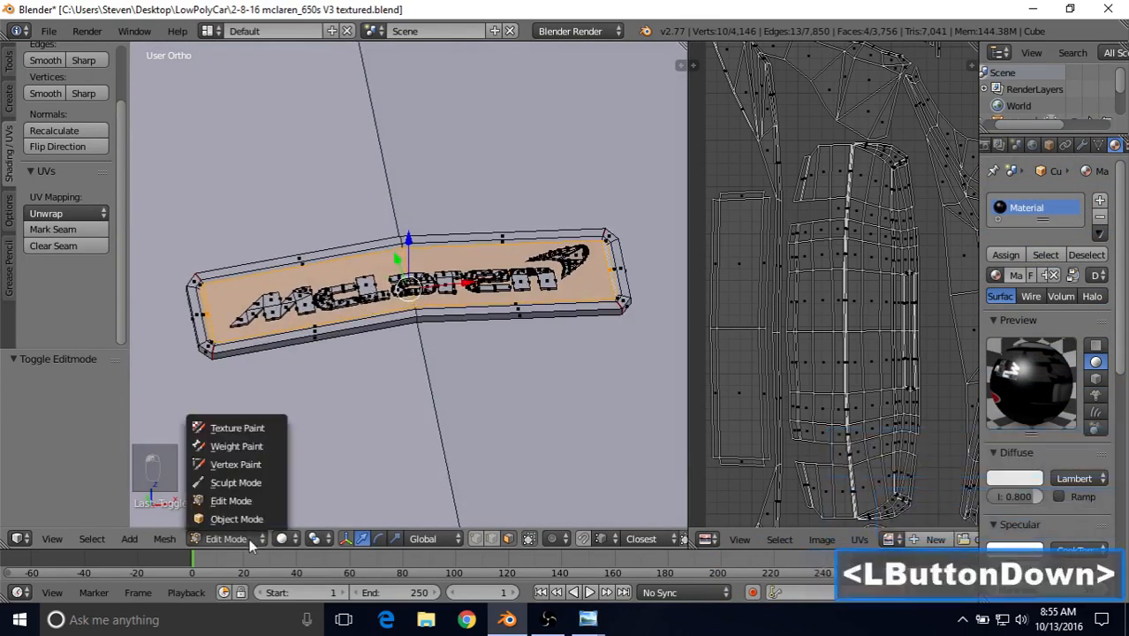
left_click(237, 428)
scroll(419, 319, "down", 5)
middle_click_drag(419, 319, 340, 290)
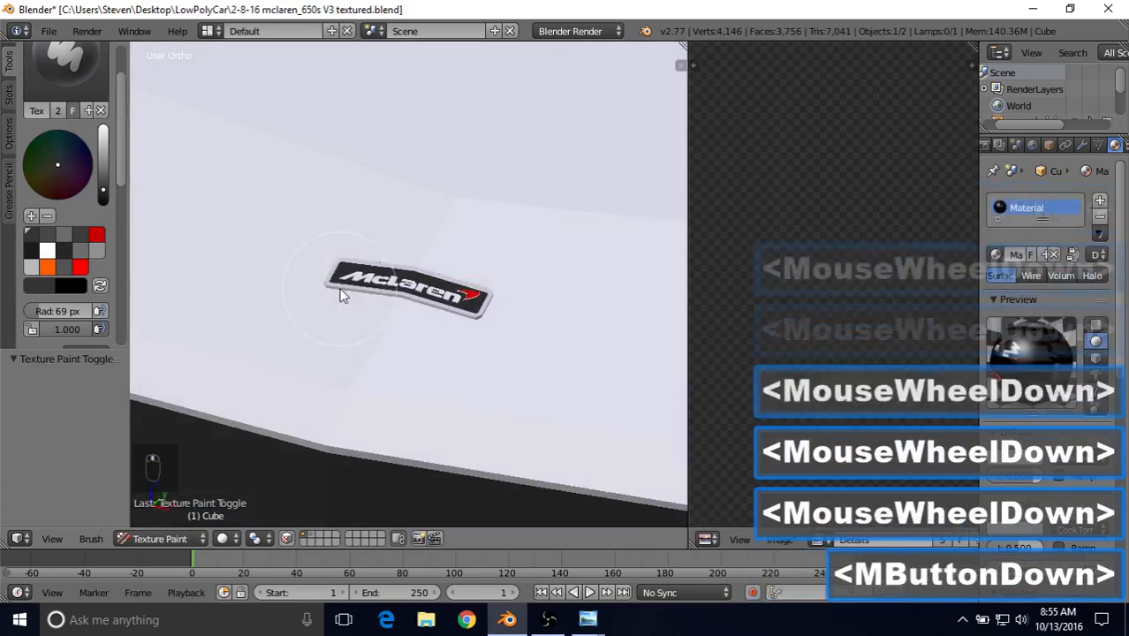
Inspect the painted hood emblem and the car's front end from several distances and angles
scroll(366, 348, "down", 6)
middle_click_drag(380, 339, 403, 351)
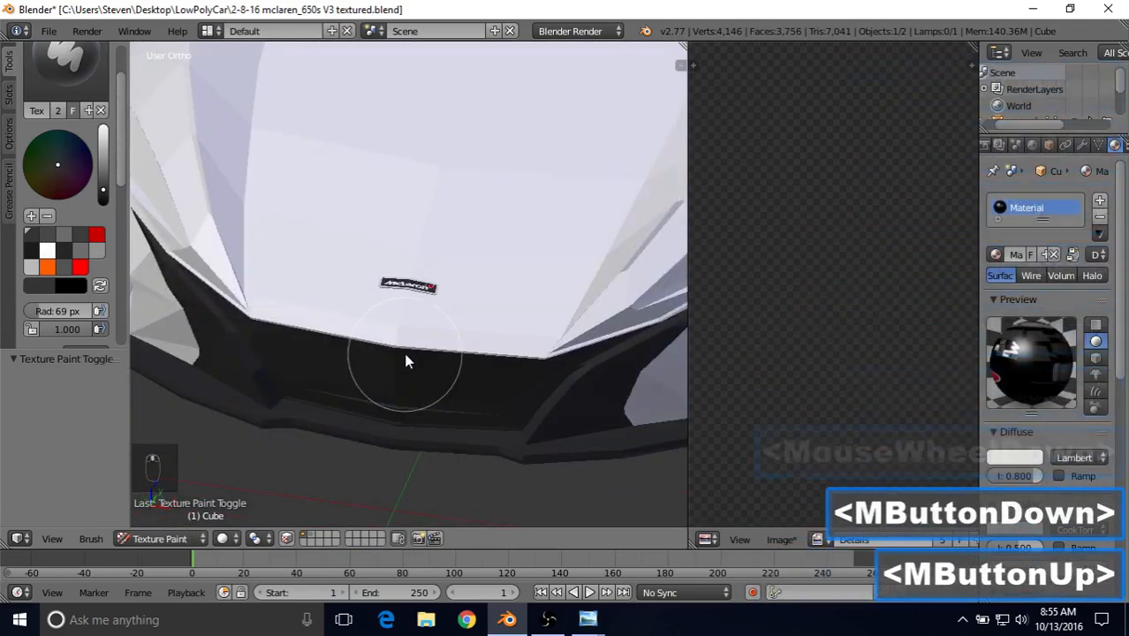
scroll(403, 351, "up", 8)
middle_click_drag(424, 307, 263, 334)
scroll(414, 331, "down", 10)
scroll(399, 284, "down", 2)
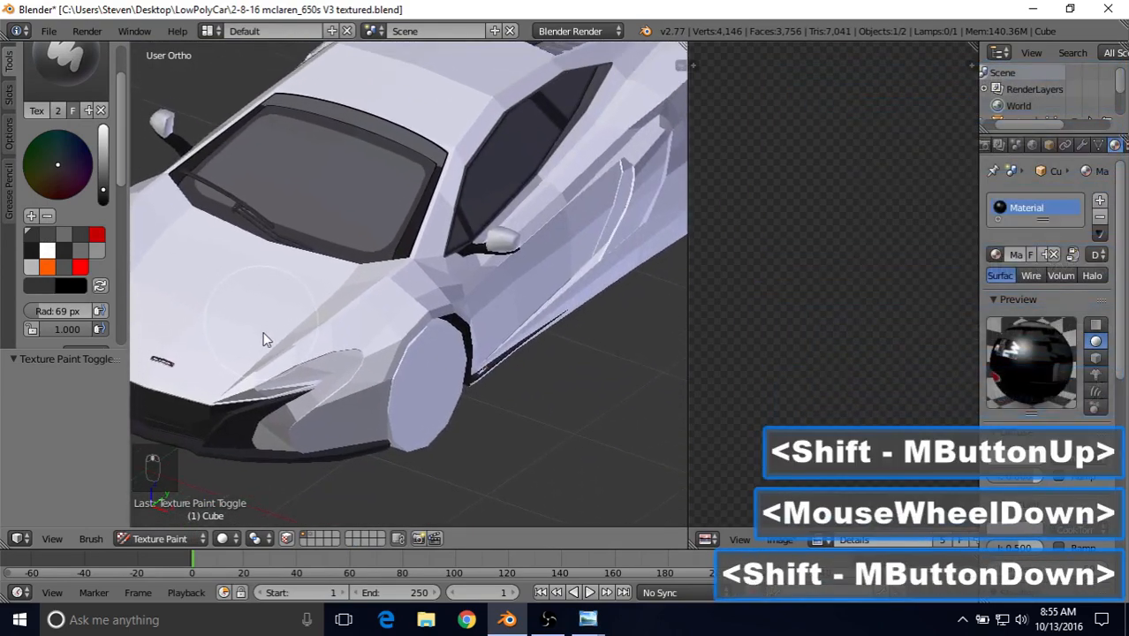
middle_click_drag(340, 260, 442, 295, "shift")
middle_click_drag(348, 316, 409, 315)
scroll(425, 345, "up", 3)
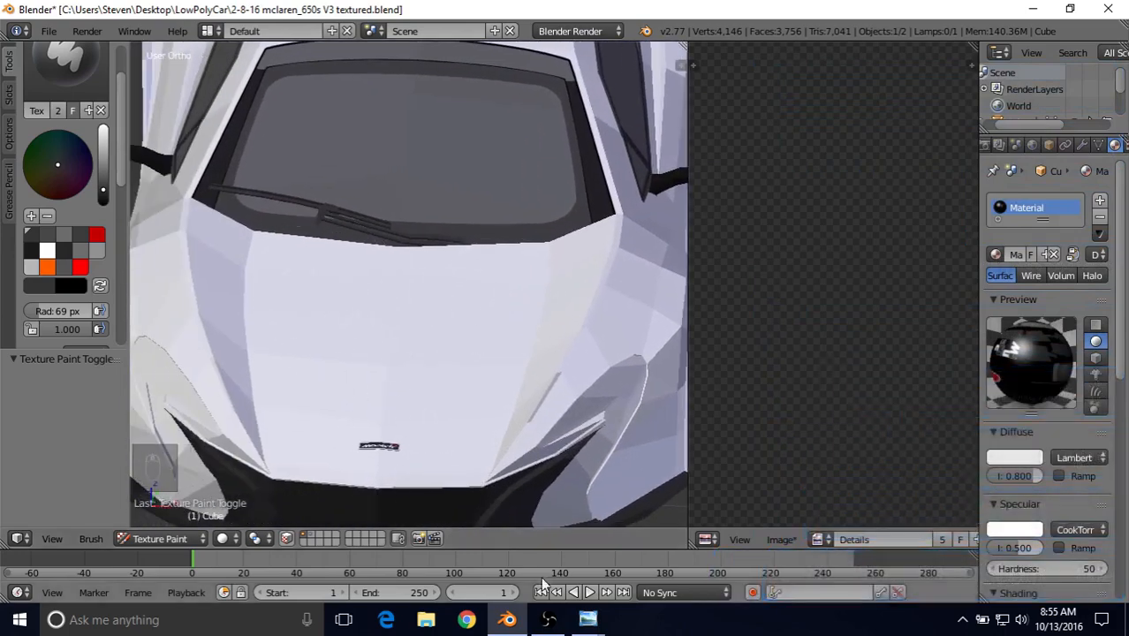
Switch to the Front View photo to examine the hood's panel lines, and open the Mclaren 650s Mirror photo
left_click(588, 619)
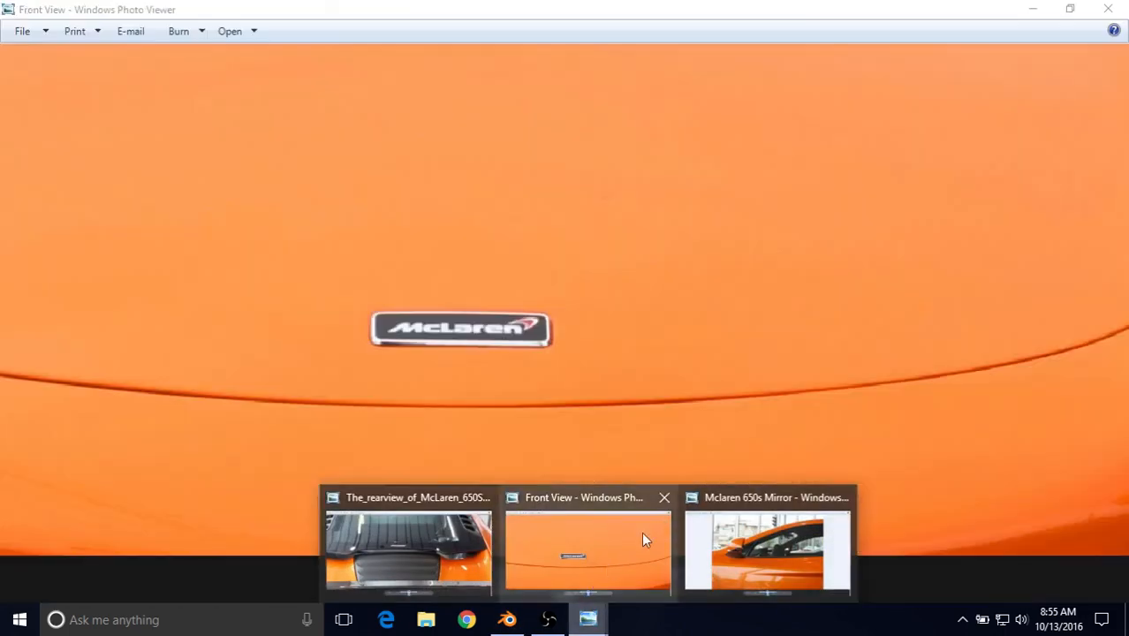
left_click(641, 541)
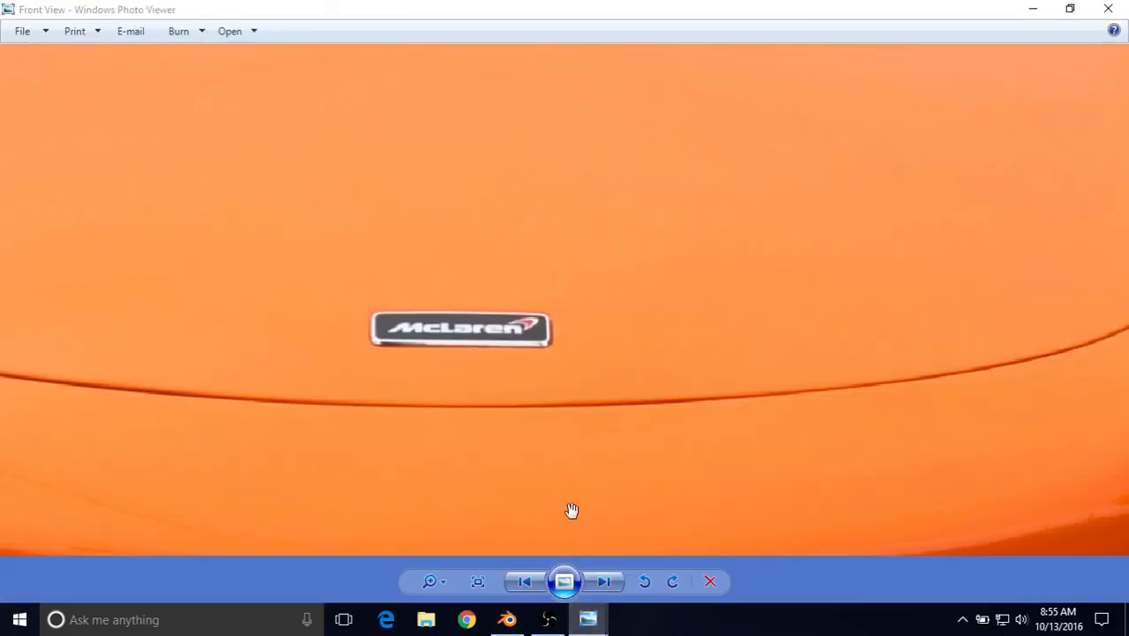
scroll(447, 412, "down", 6)
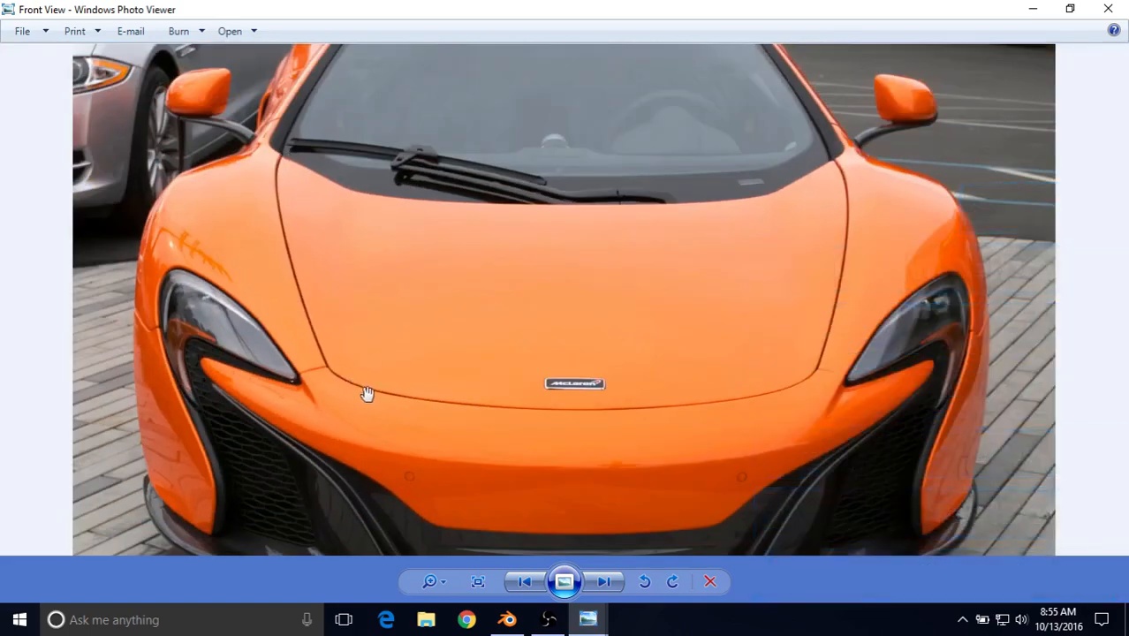
left_click(587, 620)
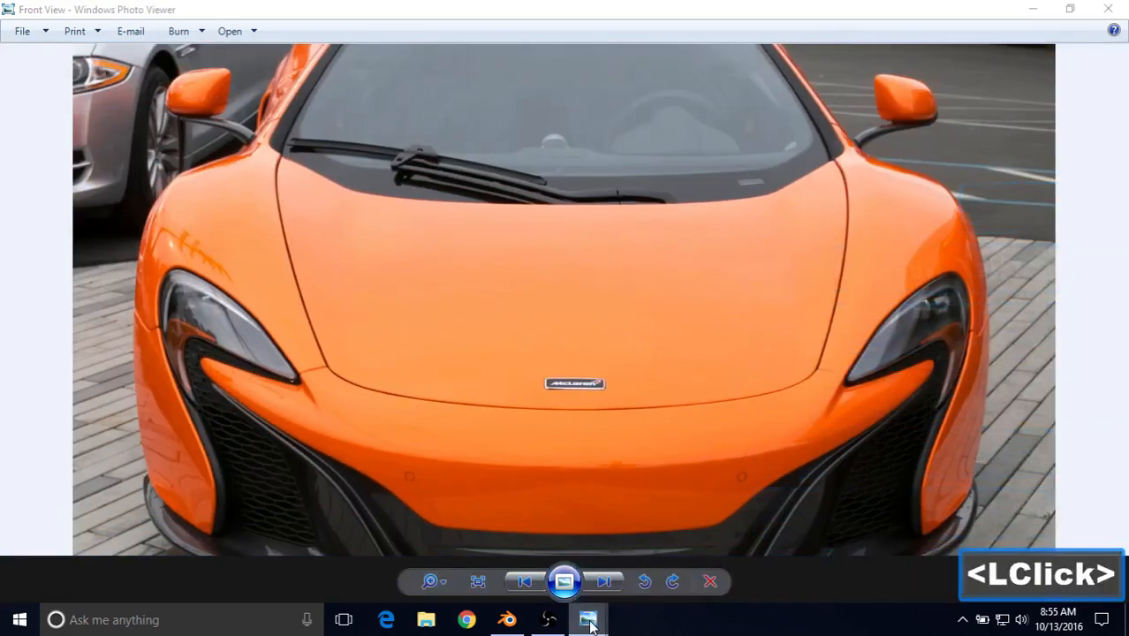
left_click(777, 565)
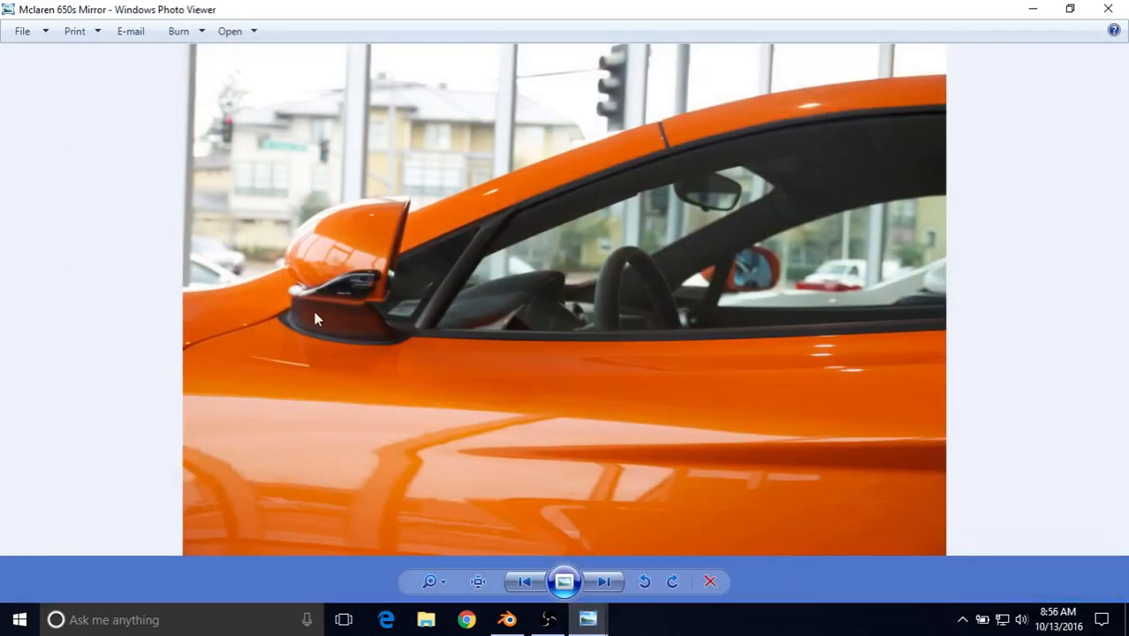
Examine the spoiler, lights, exhausts and bumper in the rear-view reference photo
left_click(590, 621)
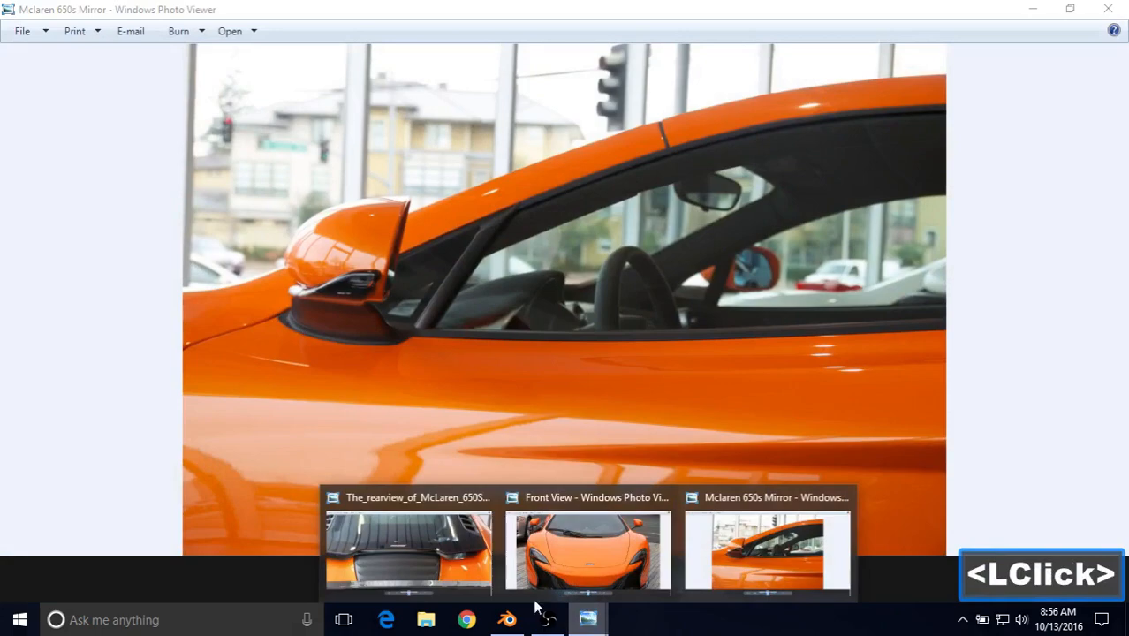
left_click(477, 523)
scroll(415, 336, "down", 7)
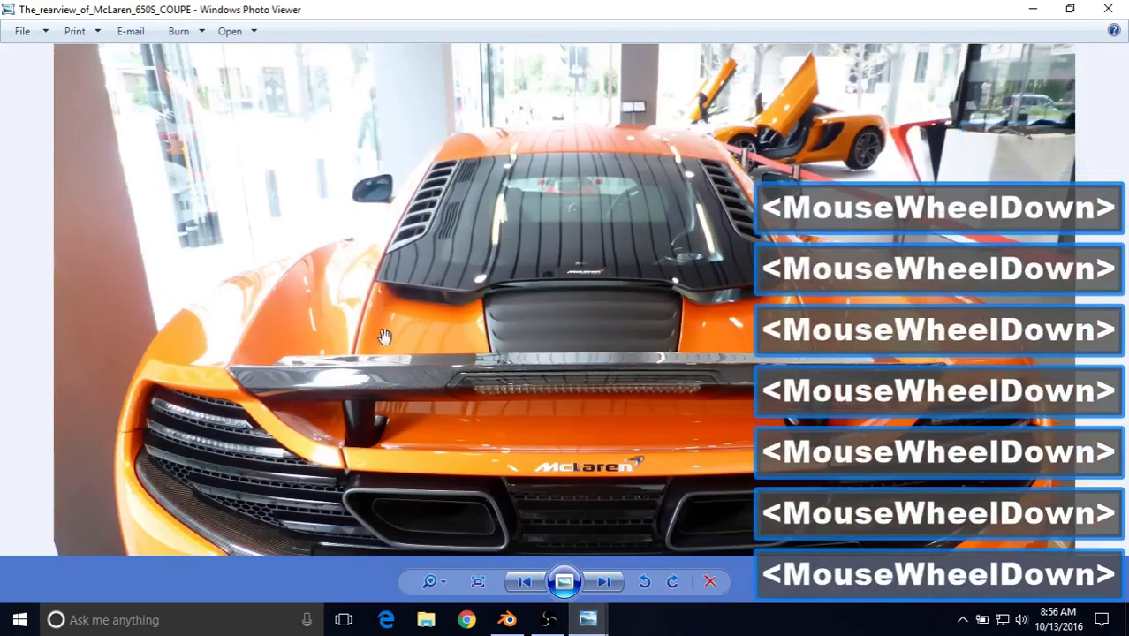
left_click(626, 383)
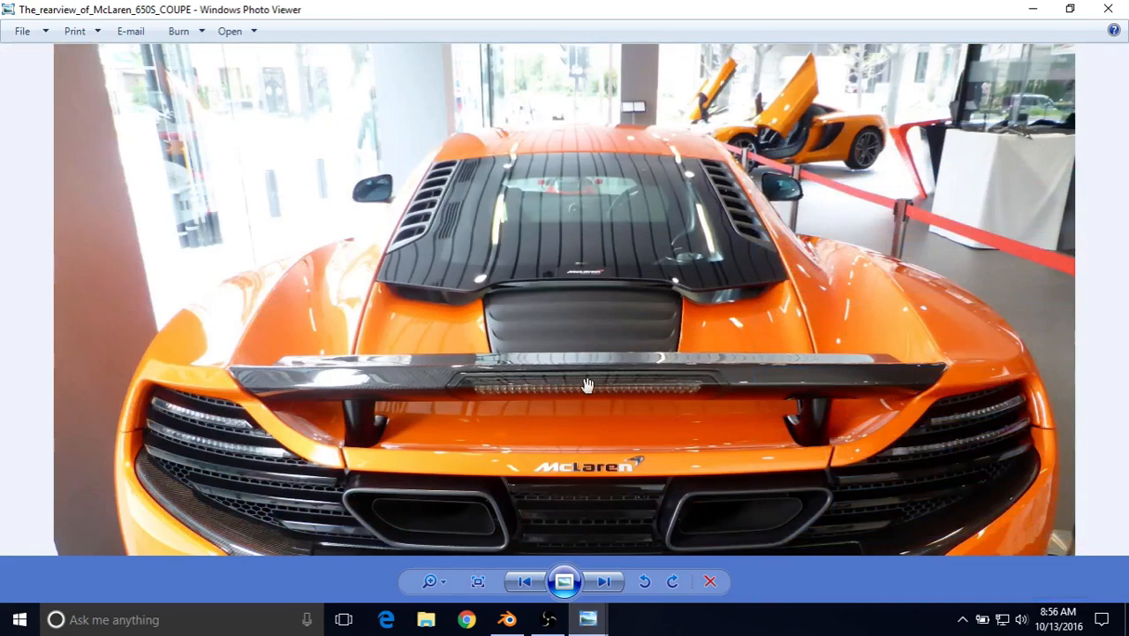
scroll(596, 405, "down", 1)
left_click_drag(380, 392, 378, 345)
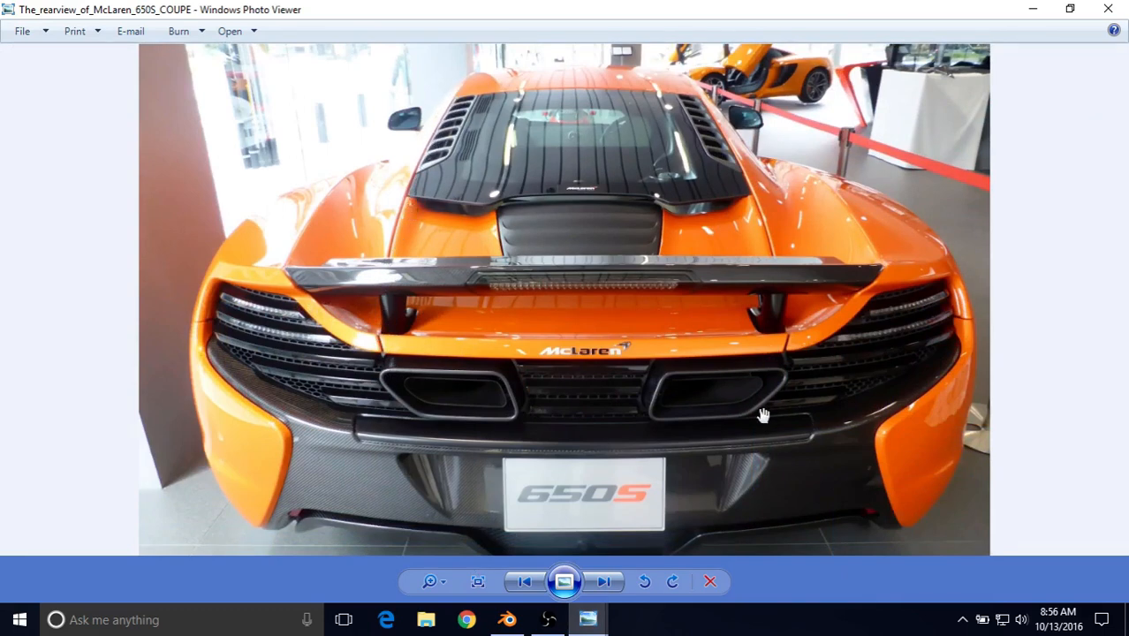
left_click_drag(763, 416, 443, 457)
Back in Blender, frame the hood and choose the near-black third colour in the palette's second row for the brush
left_click(507, 619)
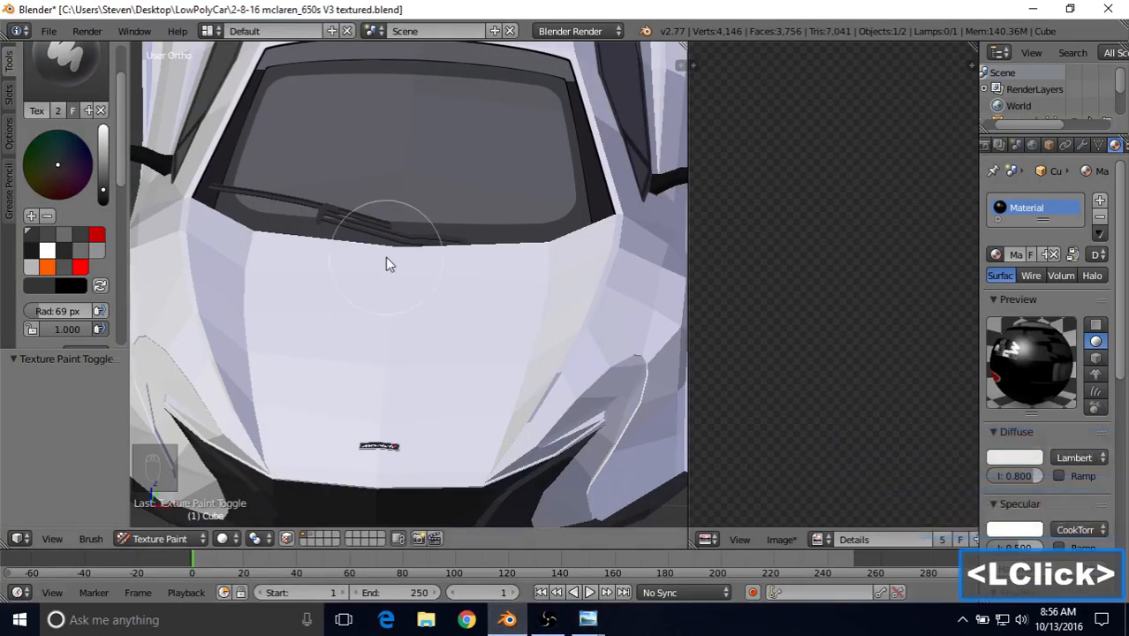
scroll(389, 265, "down", 2)
middle_click_drag(450, 292, 484, 278, "shift")
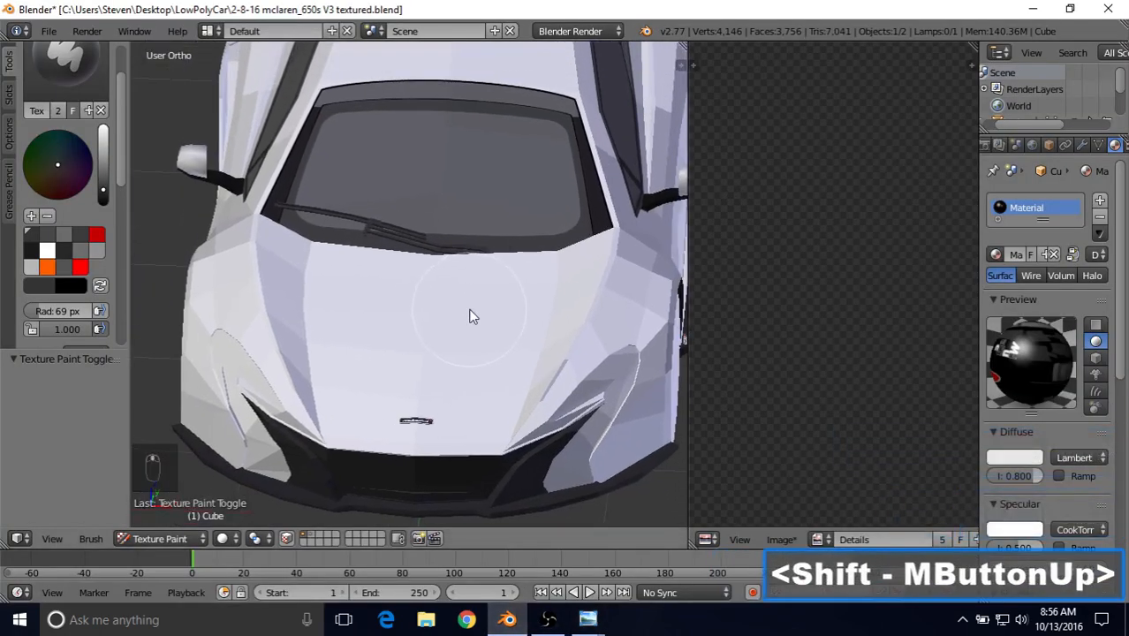
scroll(471, 316, "up", 1)
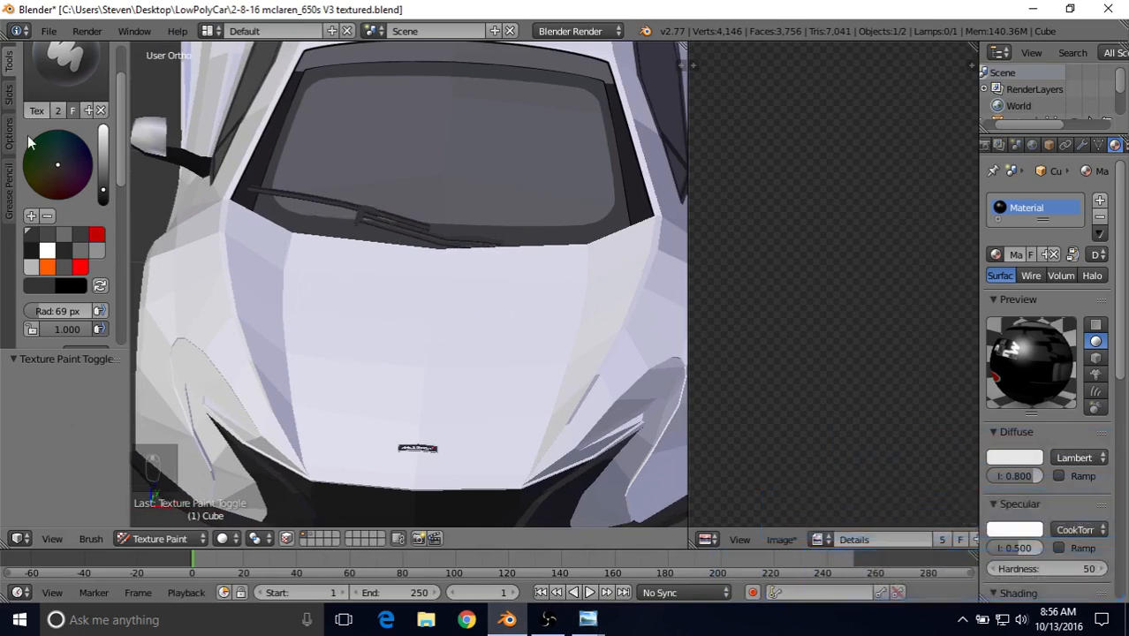
mouse_move(126, 173)
left_mouse_down()
mouse_move(124, 205)
mouse_move(121, 173)
left_mouse_up()
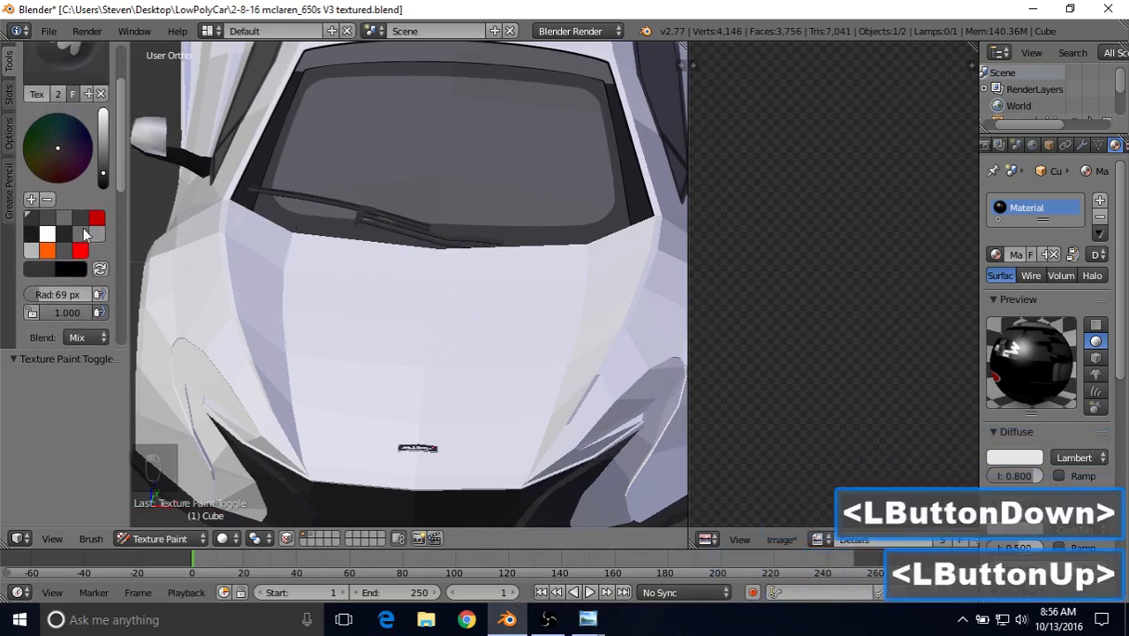
left_click(48, 229)
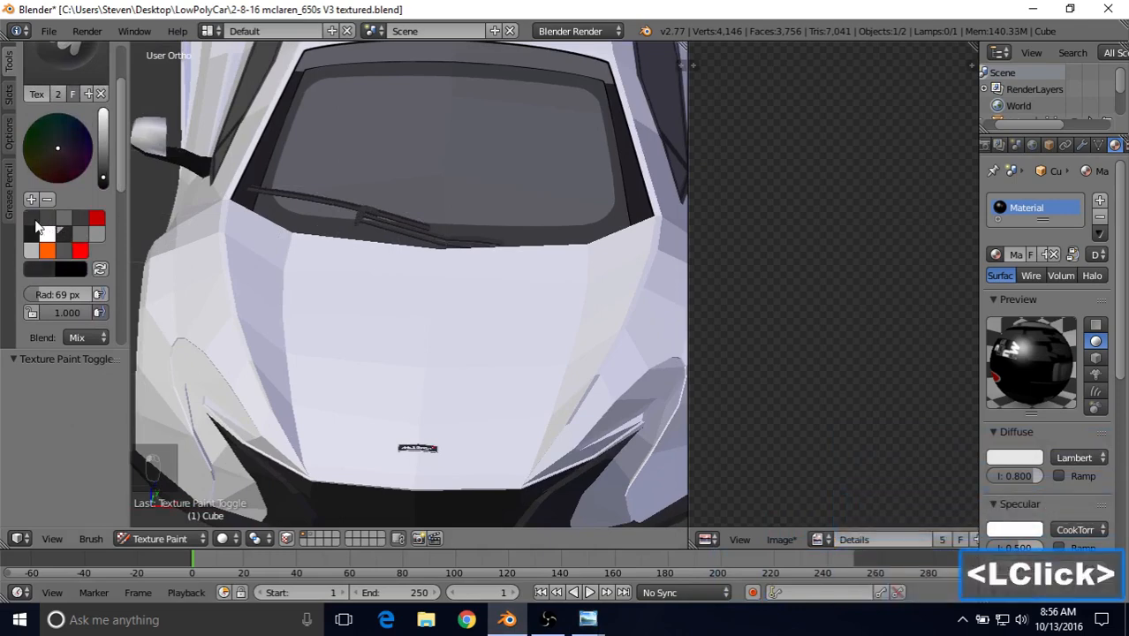
Set the paint brush radius to 3 px
middle_click_drag(328, 323, 354, 259, "shift")
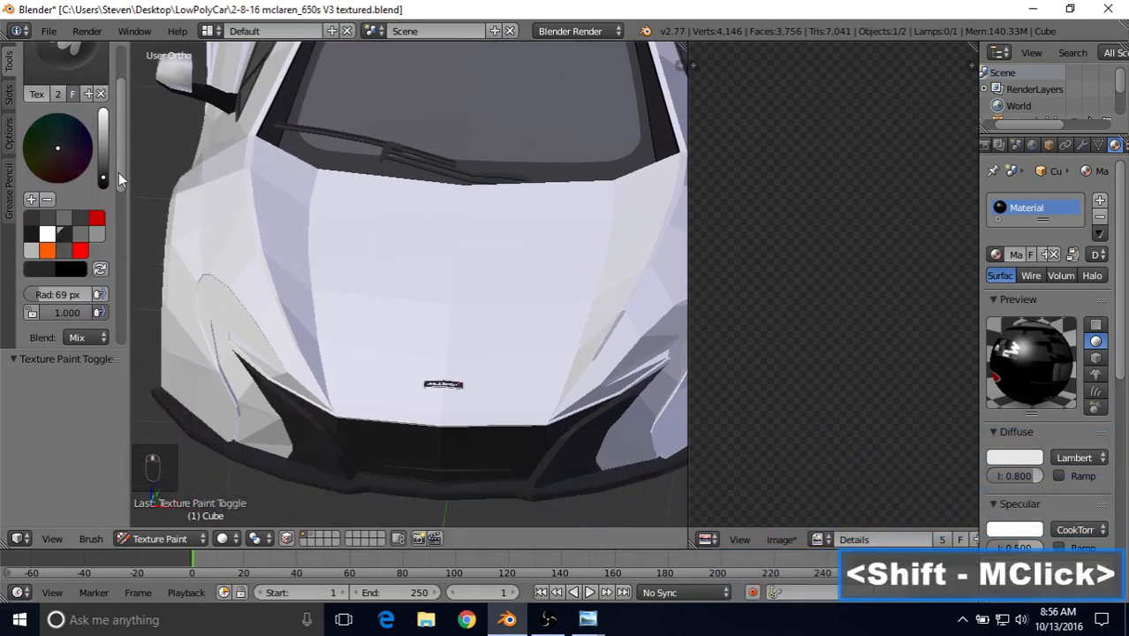
mouse_move(120, 176)
left_mouse_down()
mouse_move(120, 223)
mouse_move(119, 186)
left_mouse_up()
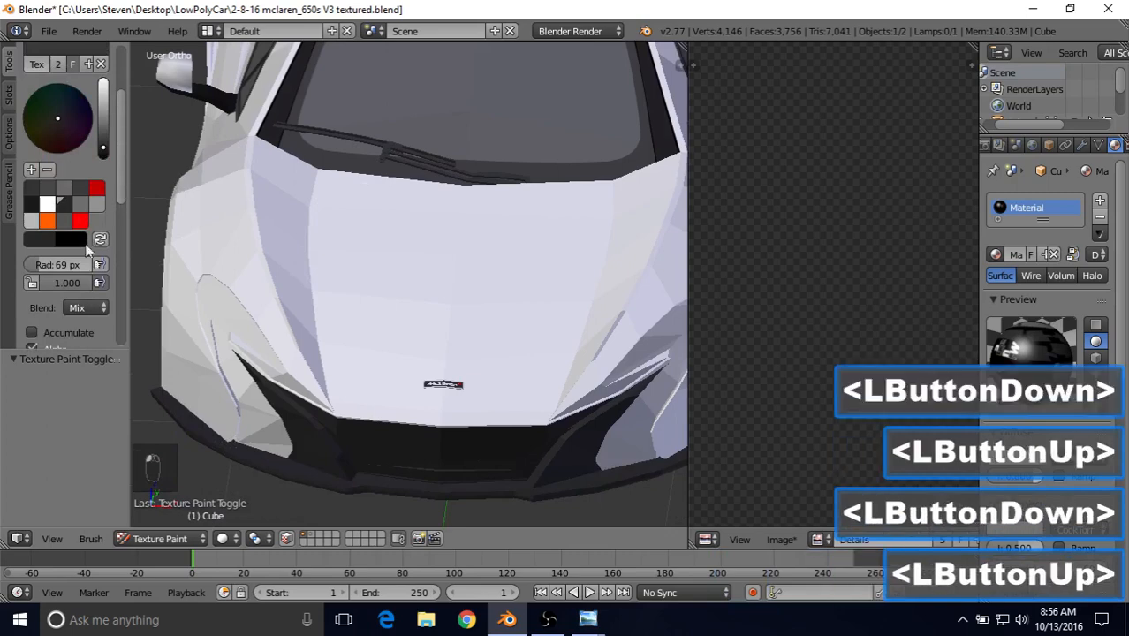
left_click(74, 266)
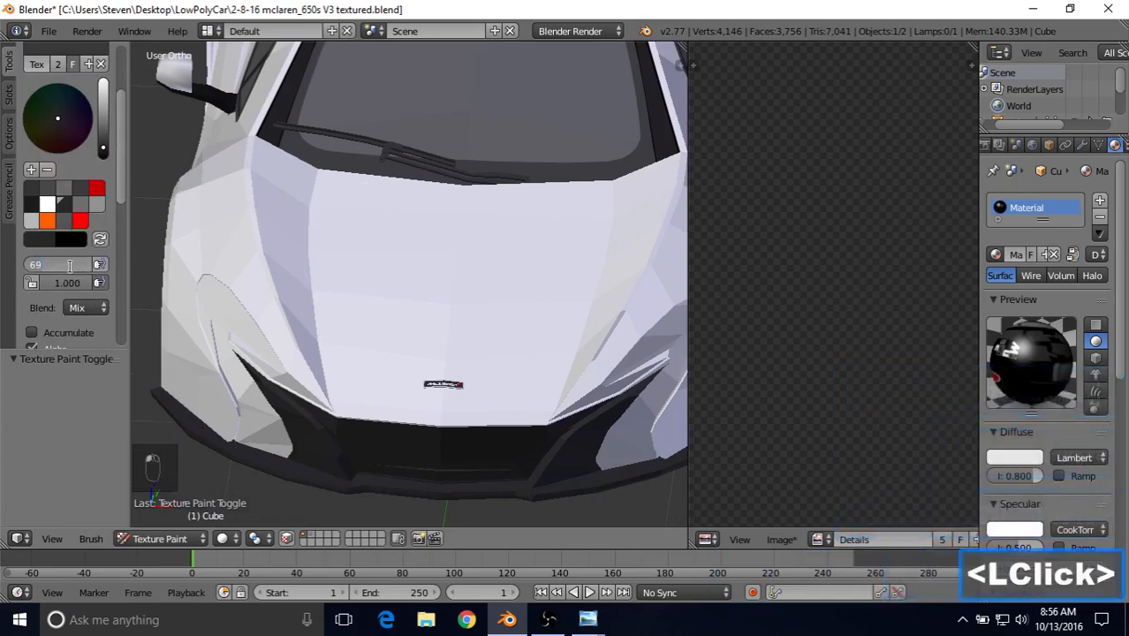
type("3")
key("Return")
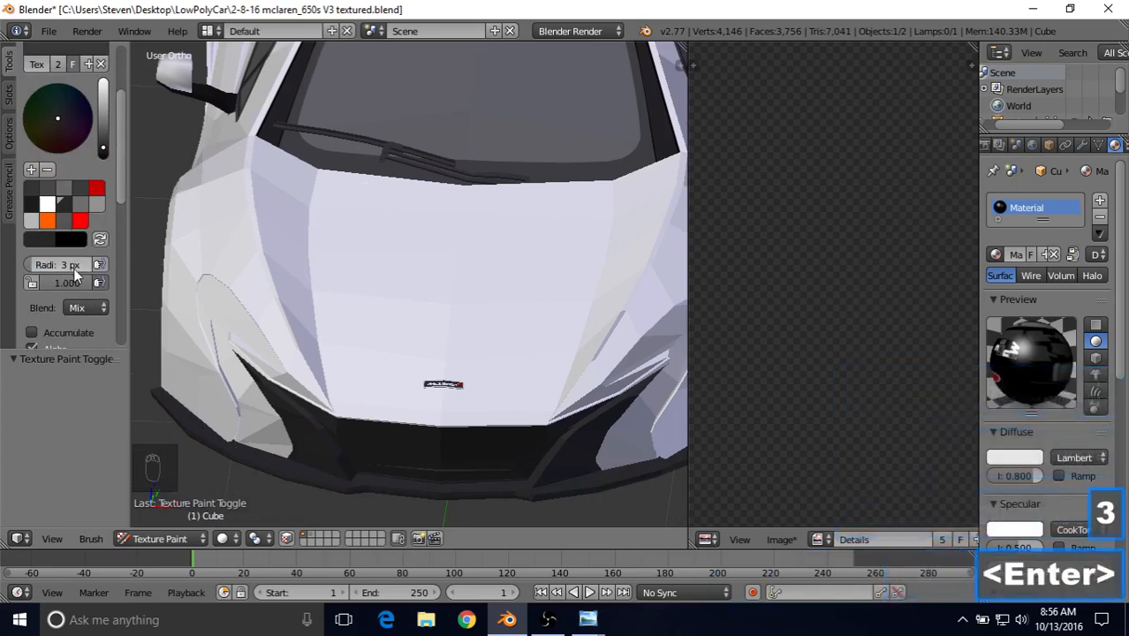
Set the brush's stroke method to Curve and replace the old paint curve with a new empty one
mouse_move(122, 200)
left_mouse_down()
mouse_move(122, 284)
mouse_move(108, 269)
left_mouse_up()
left_click(80, 215)
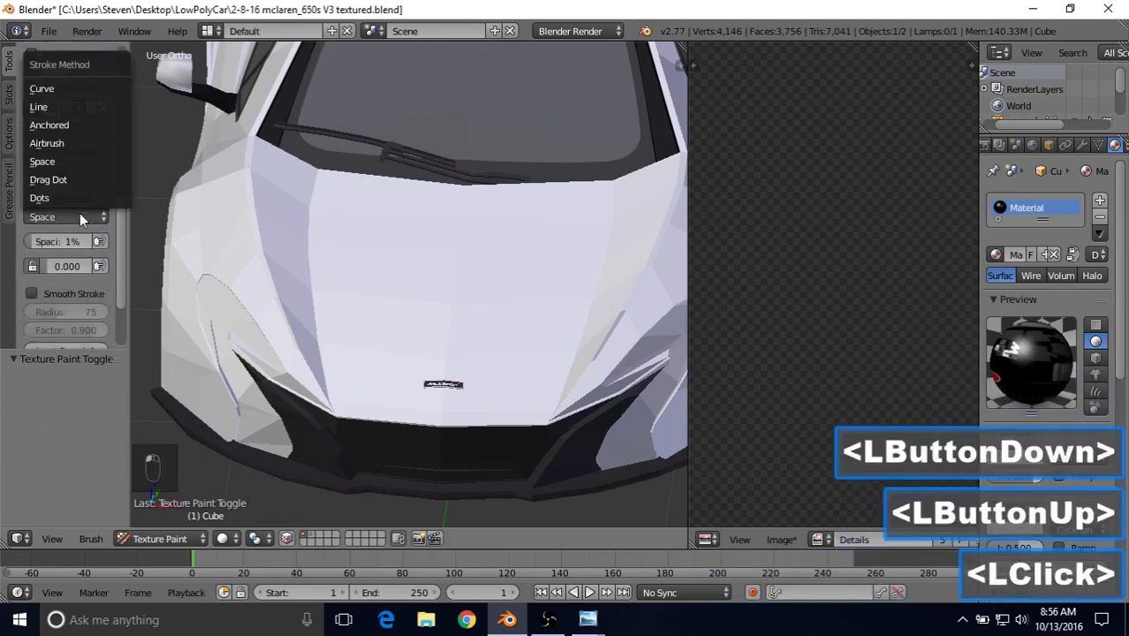
left_click(59, 89)
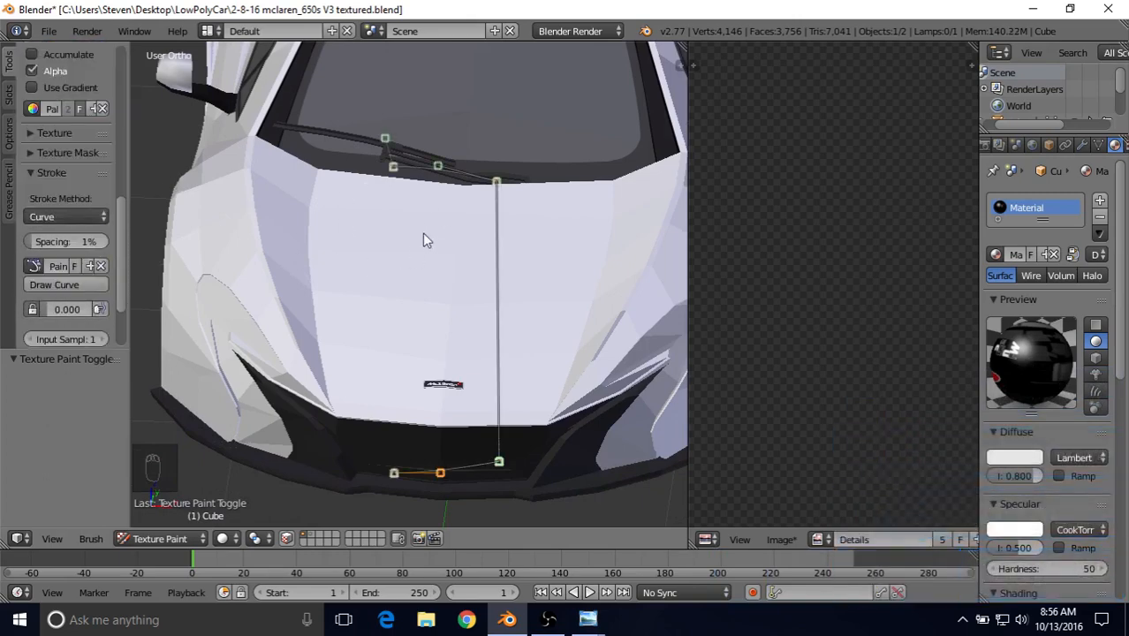
left_click(91, 265)
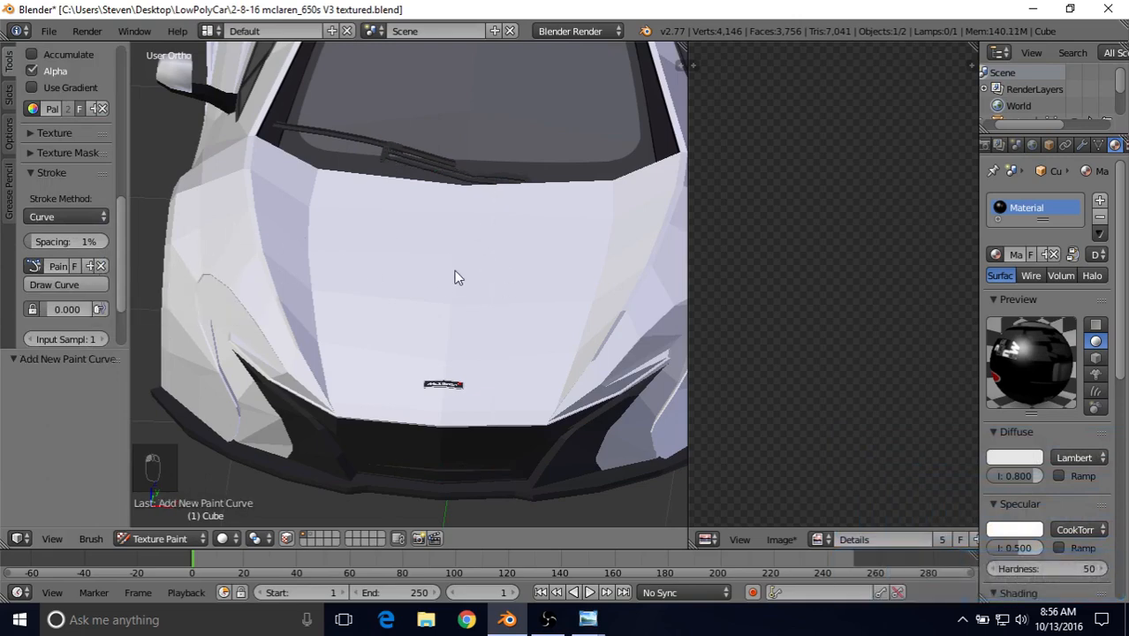
middle_click_drag(453, 280, 437, 284, "shift")
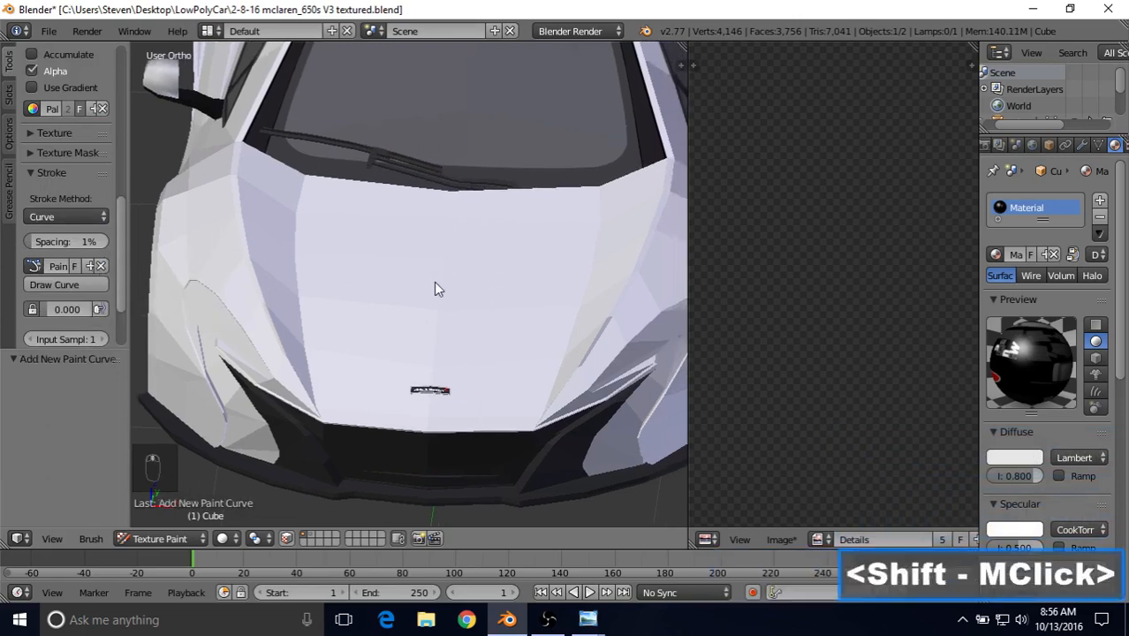
Turn on face selection masking and set the brush's stroke method to Space so that hood faces can be selected
left_click(288, 539)
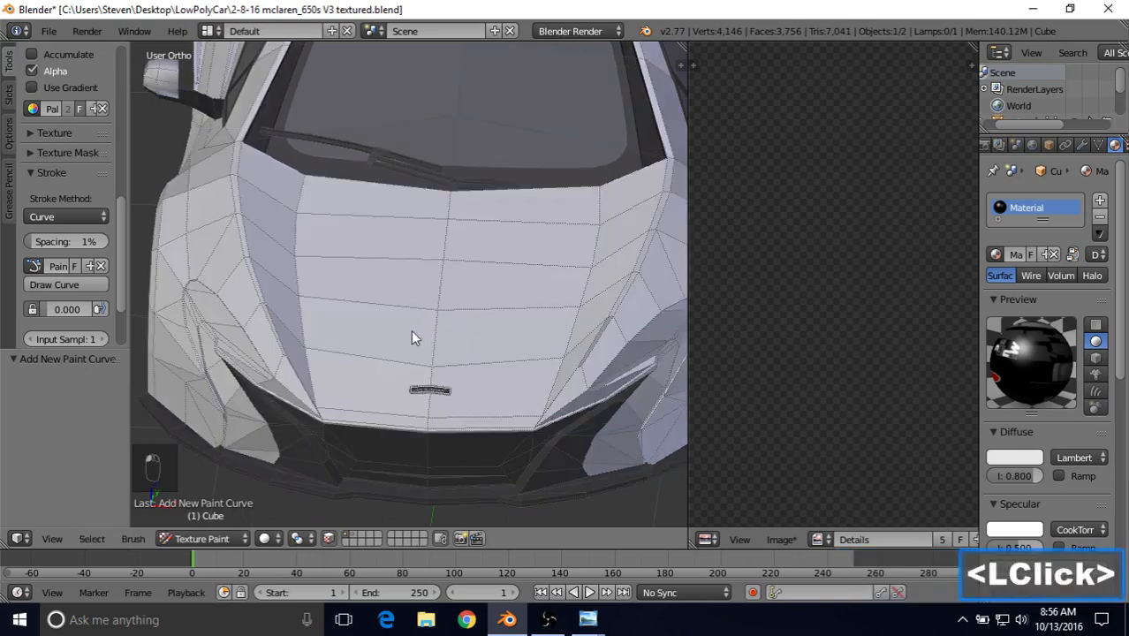
right_click(371, 372)
right_click(364, 379)
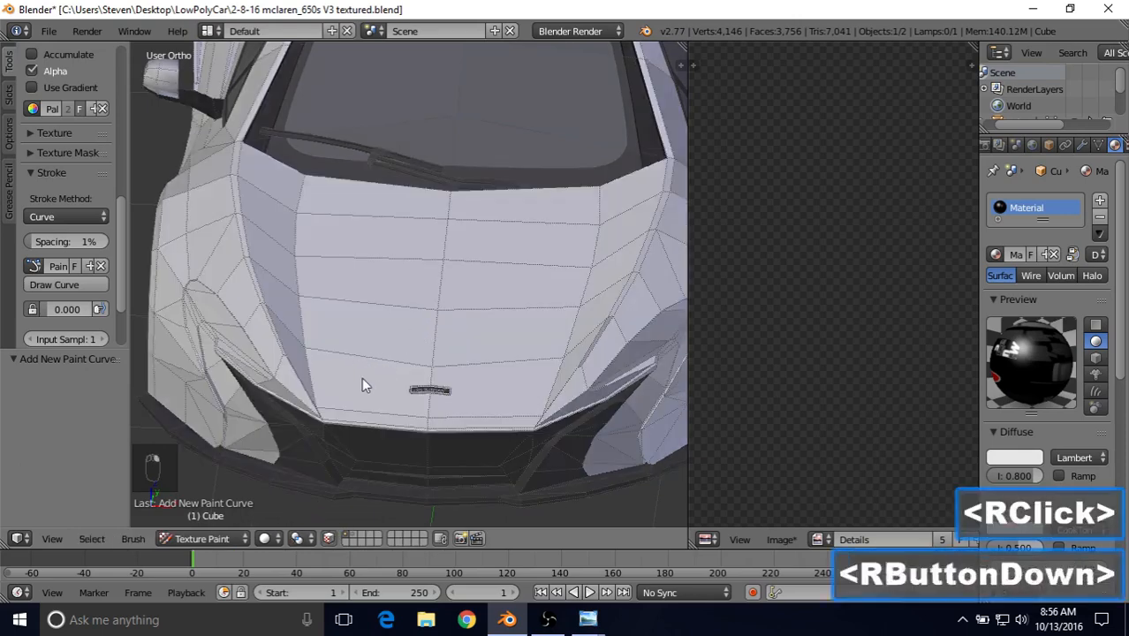
right_click(484, 369)
left_click(63, 216)
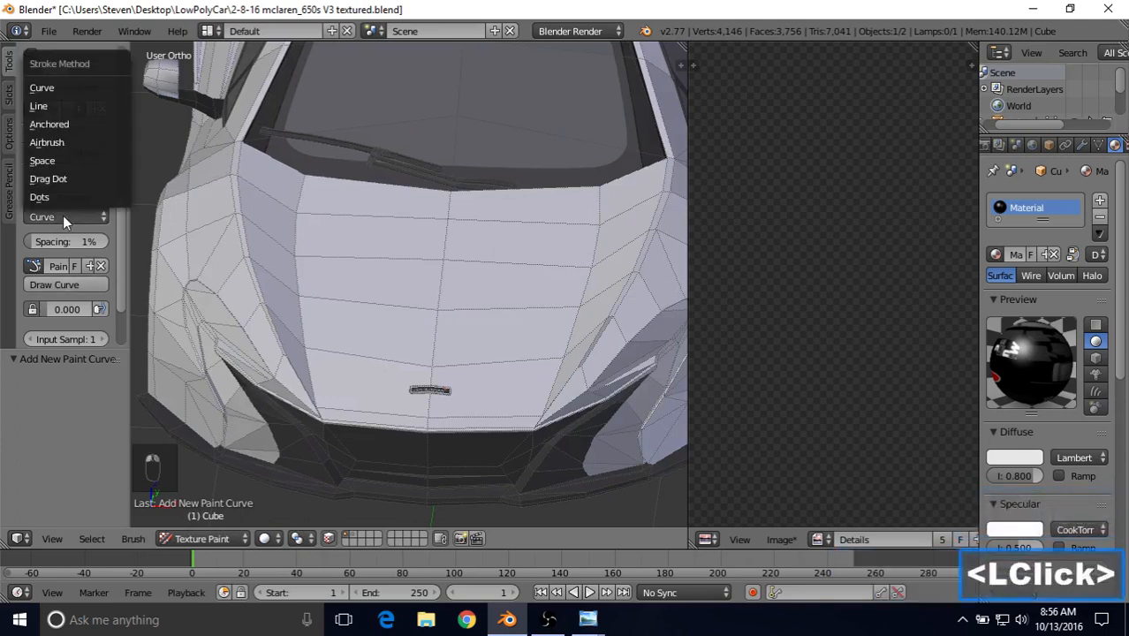
left_click(44, 161)
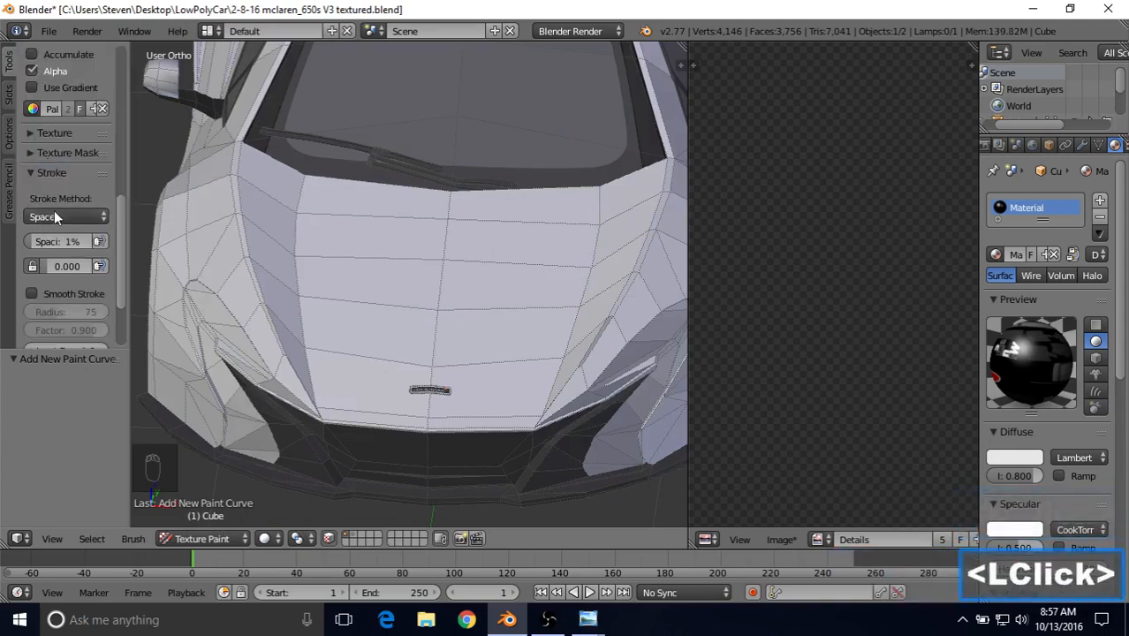
Select the ten large faces of the central hood panel, on both sides of the centre line, for masked painting
right_click(353, 376)
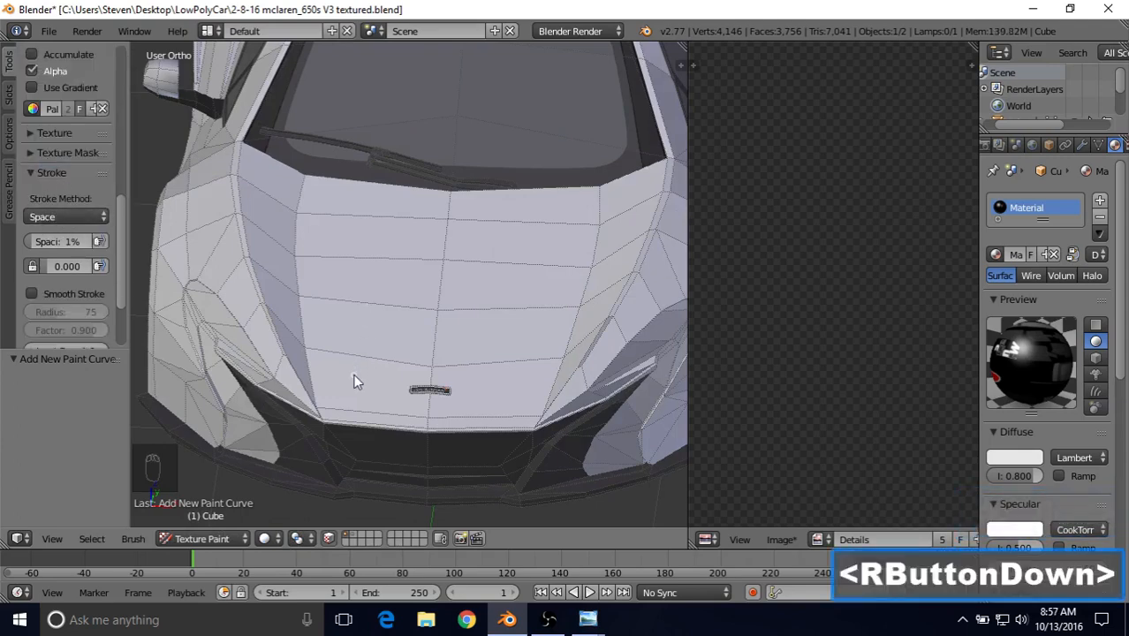
right_click(400, 320, "shift")
right_click(399, 276, "shift")
right_click(405, 235, "shift")
right_click(414, 201, "shift")
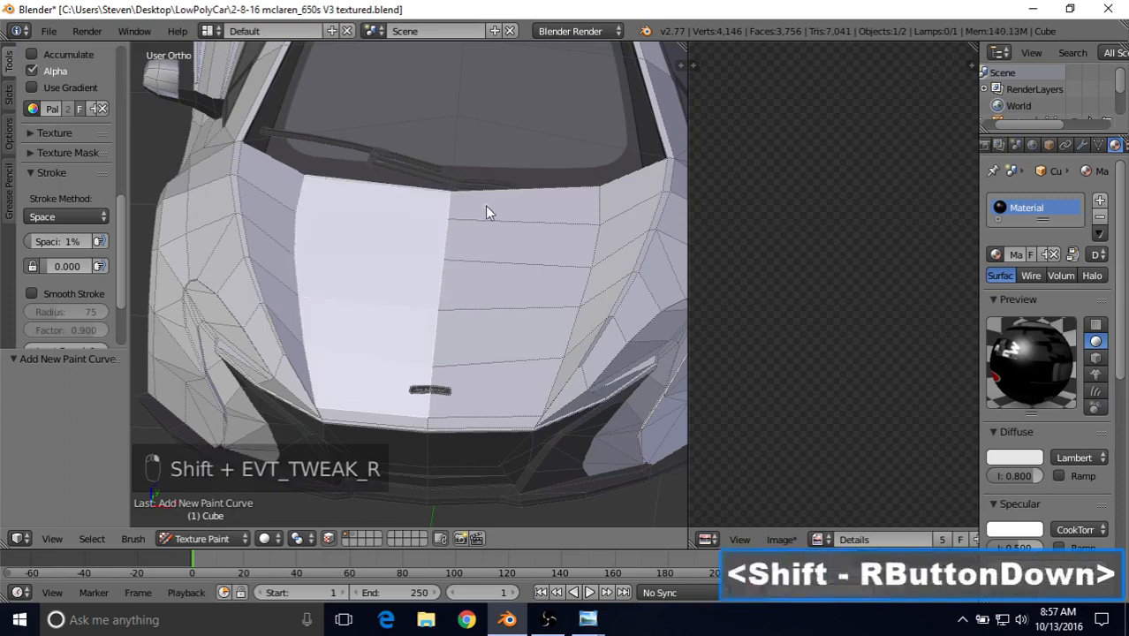
right_click(487, 206, "shift")
right_click(490, 249, "shift")
right_click(489, 292, "shift")
right_click(491, 340, "shift")
right_click(495, 384, "shift")
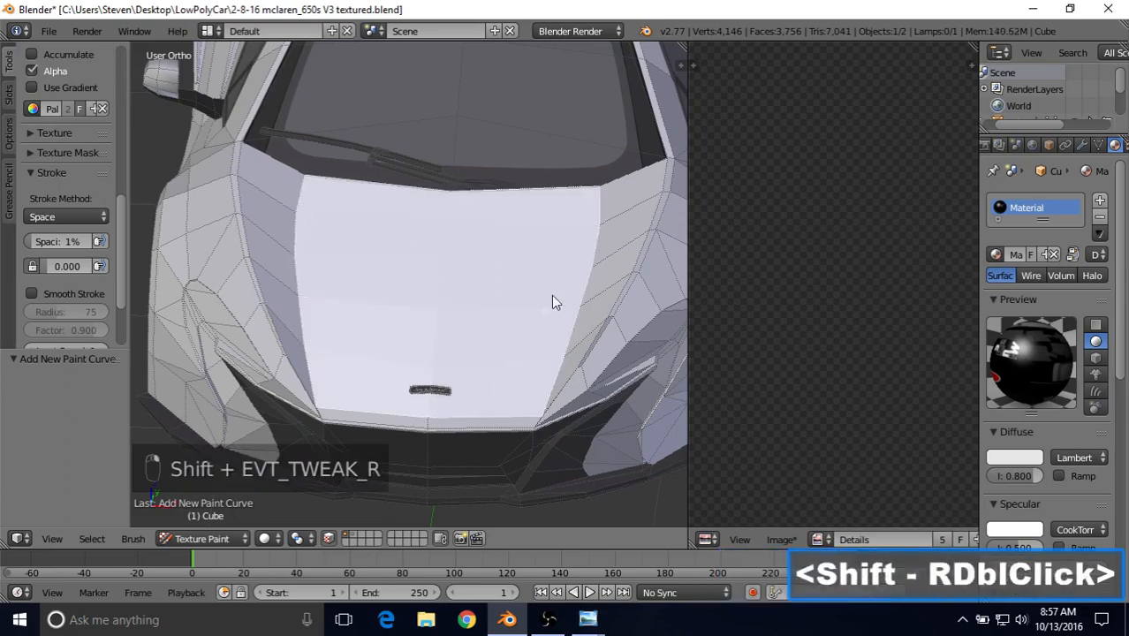
Add the narrow side strips of faces on both sides of the hood to the paint mask selection
right_click(615, 210, "shift")
right_click(619, 245, "shift")
right_click(615, 276, "shift")
right_click(605, 306, "shift")
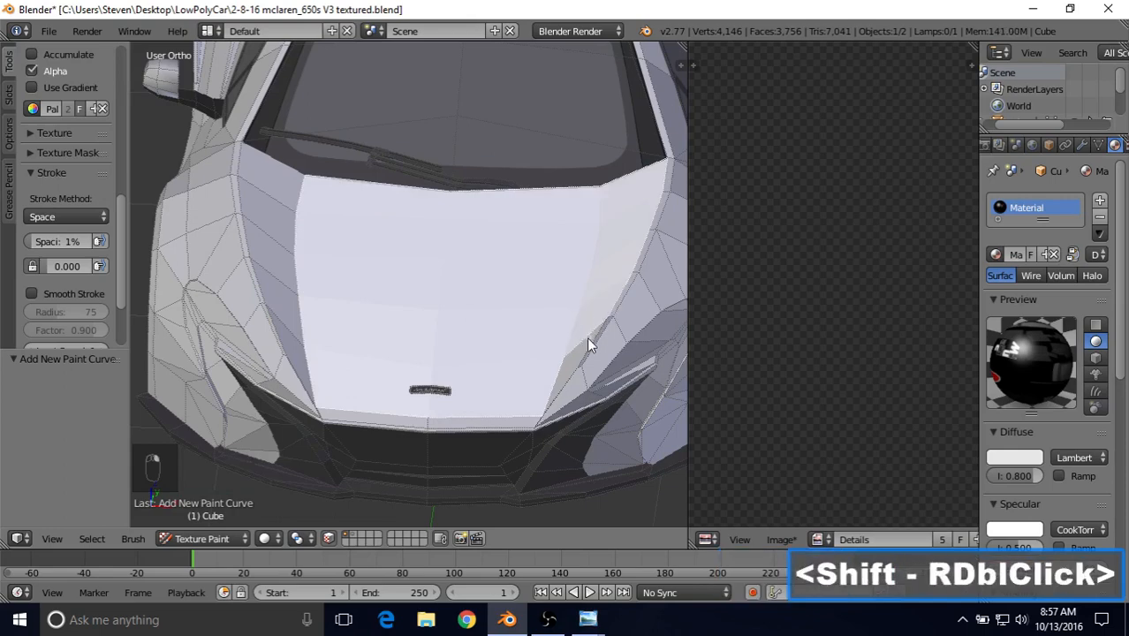
right_click(585, 339, "shift")
right_click(567, 368, "shift")
right_click(272, 180, "shift")
right_click(272, 214, "shift")
right_click(272, 254, "shift")
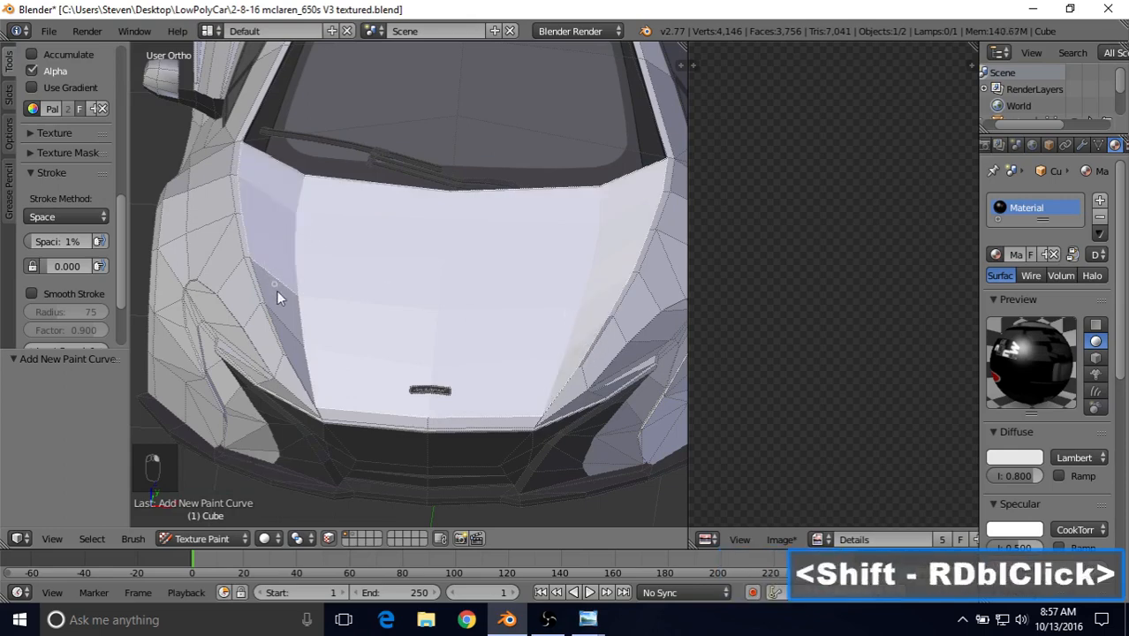
right_click(278, 293, "shift")
right_click(289, 332, "shift")
right_click(297, 358, "shift")
left_click(68, 217)
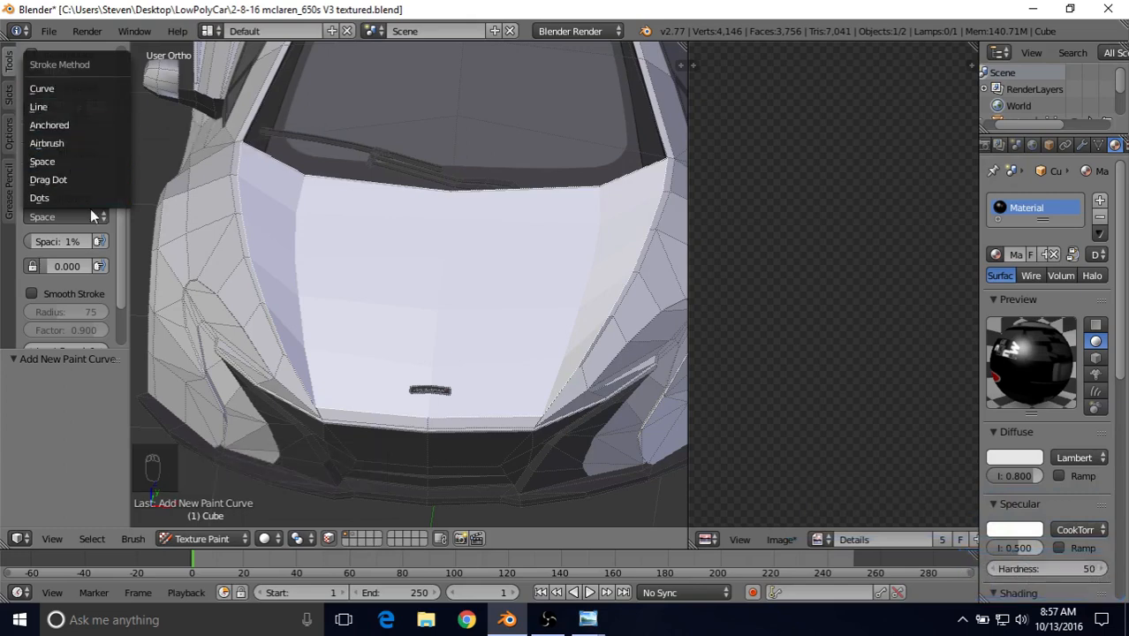
left_click(46, 217)
left_click_drag(123, 228, 58, 187)
left_click(31, 178)
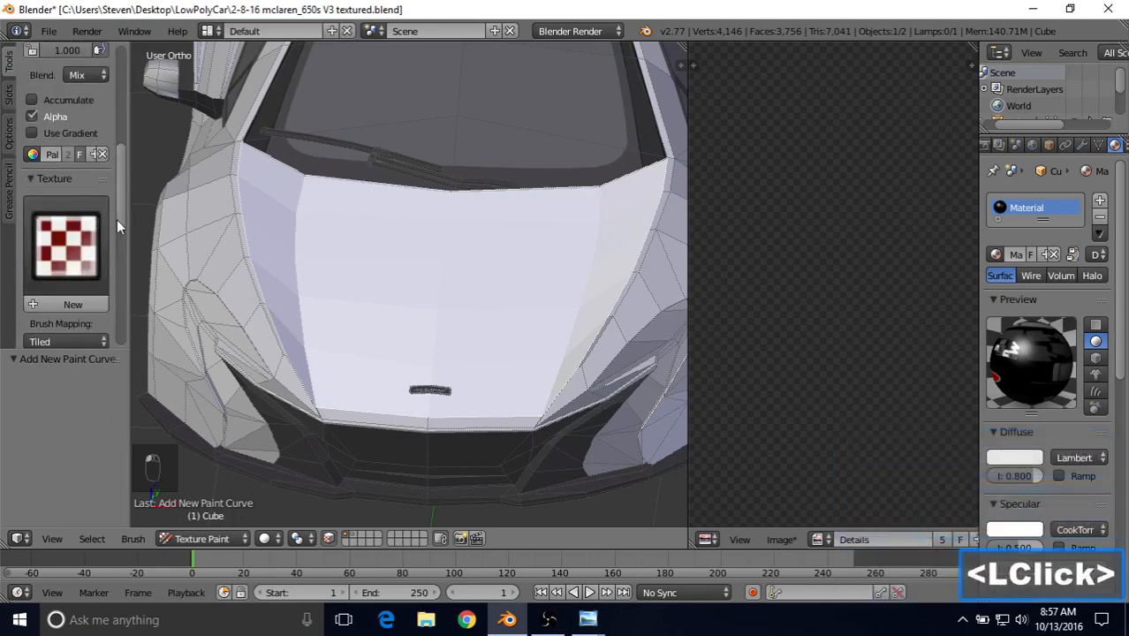
left_click_drag(121, 222, 122, 235)
left_click(35, 126)
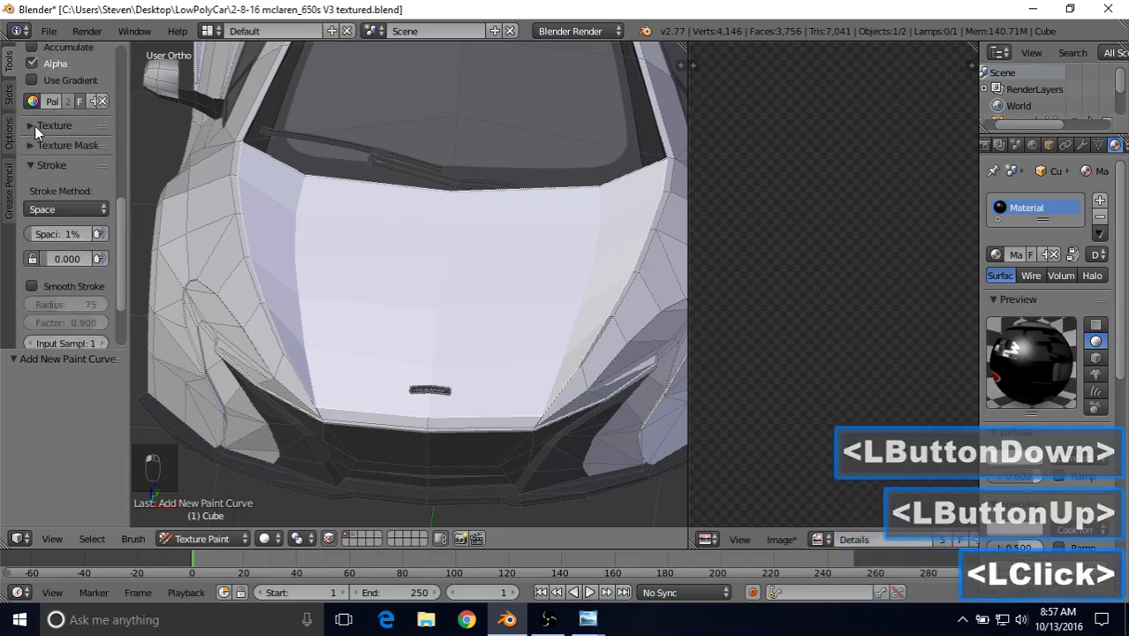
left_click_drag(120, 218, 122, 228)
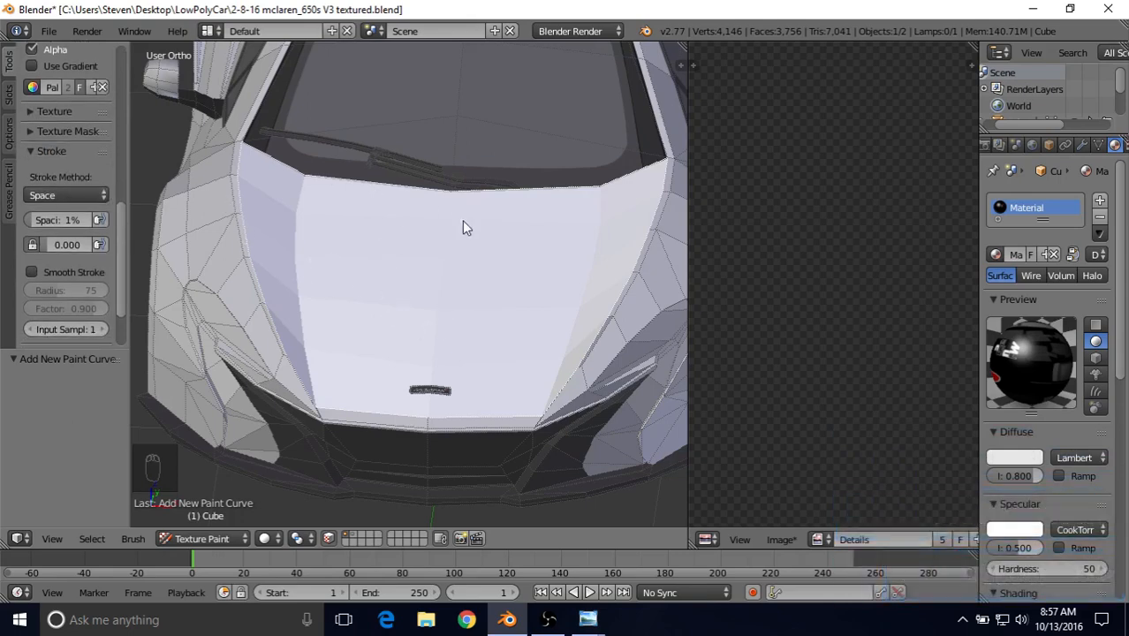
right_click(369, 242, "shift")
right_click(369, 242, "shift")
right_click(371, 273, "shift")
right_click(372, 217, "shift")
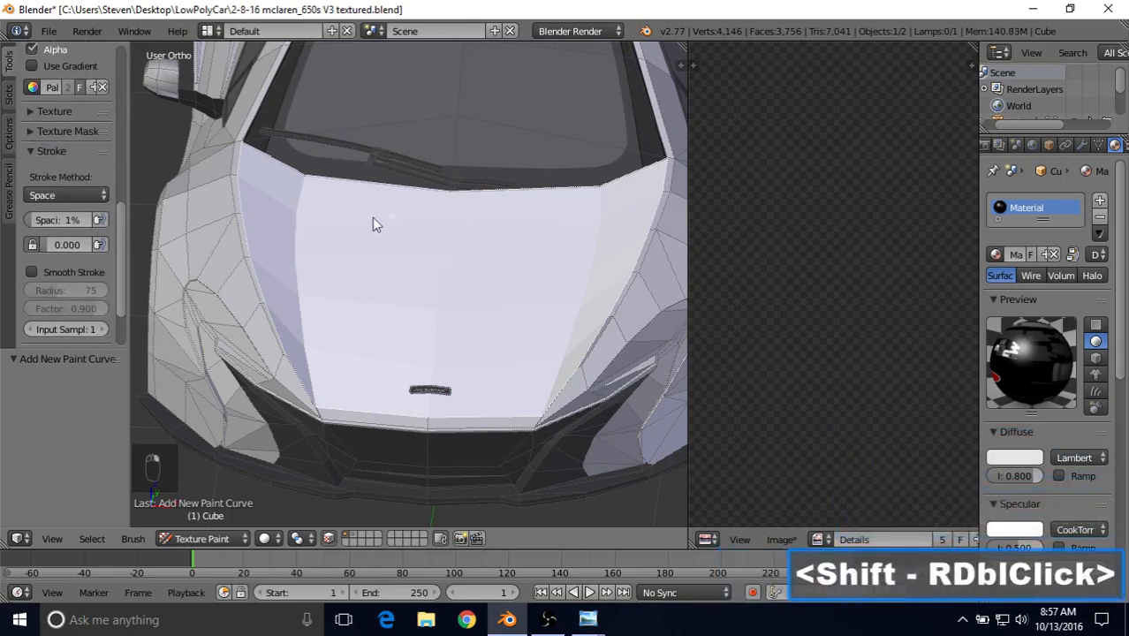
Switch to the Front View photo in Windows Photo Viewer, examine the panel line around the hood, and return to Blender
middle_click_drag(300, 253, 378, 272, "shift")
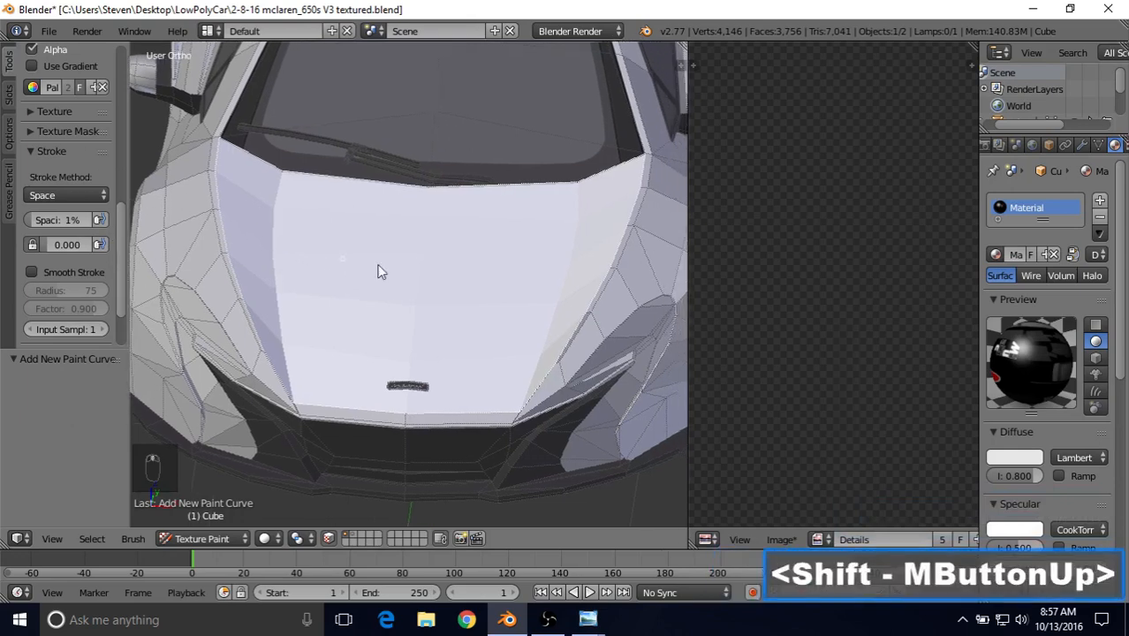
middle_click_drag(411, 318, 408, 327, "shift")
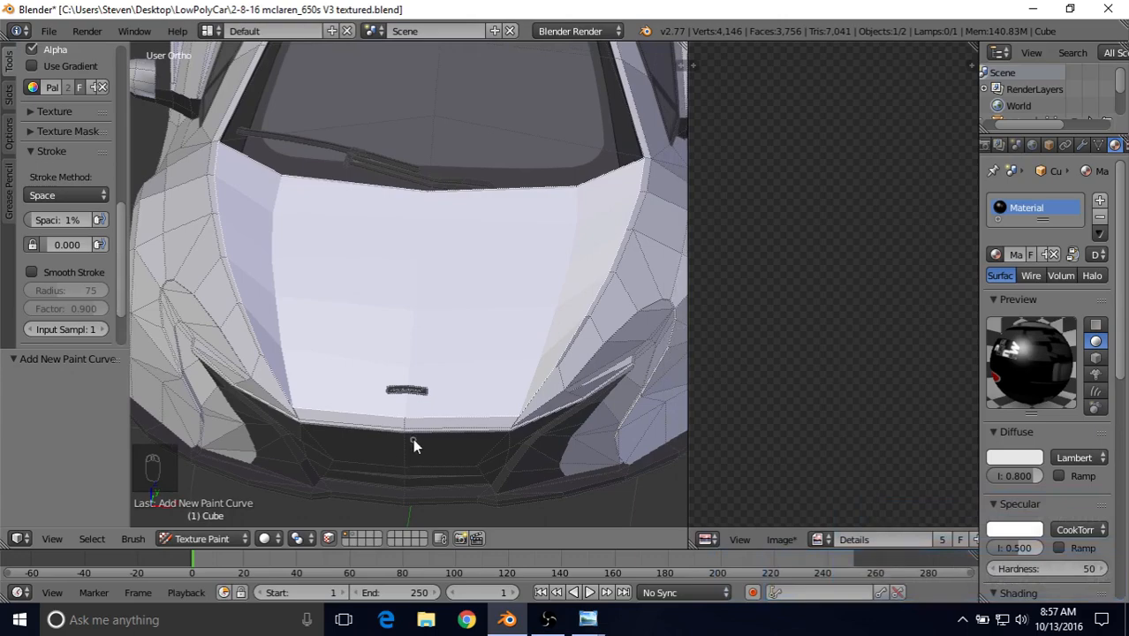
left_click(588, 620)
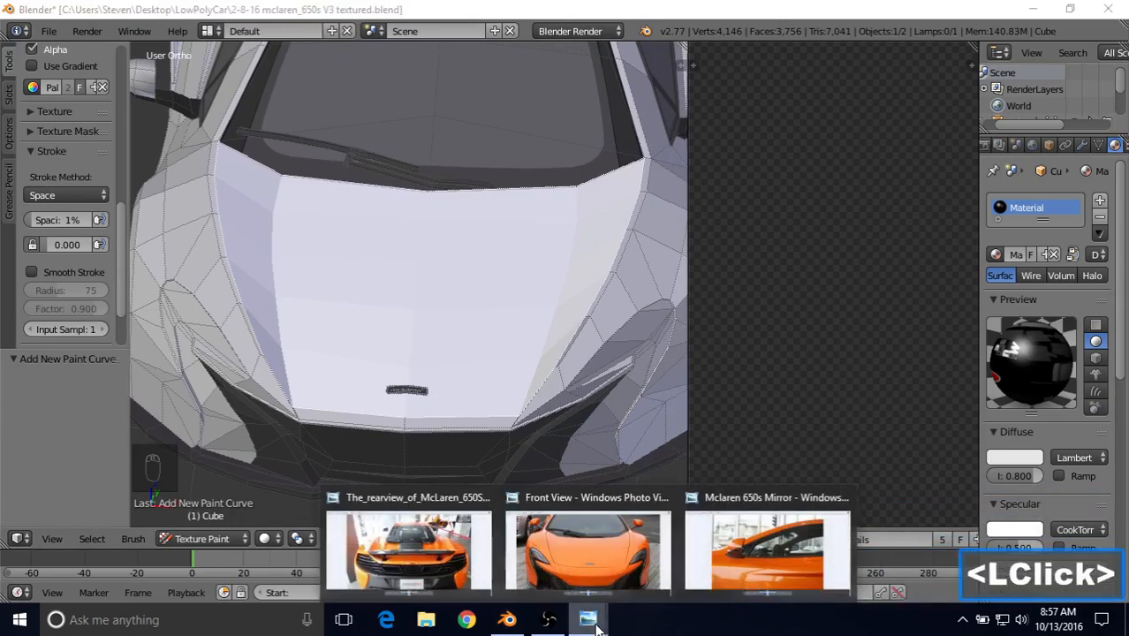
left_click(608, 550)
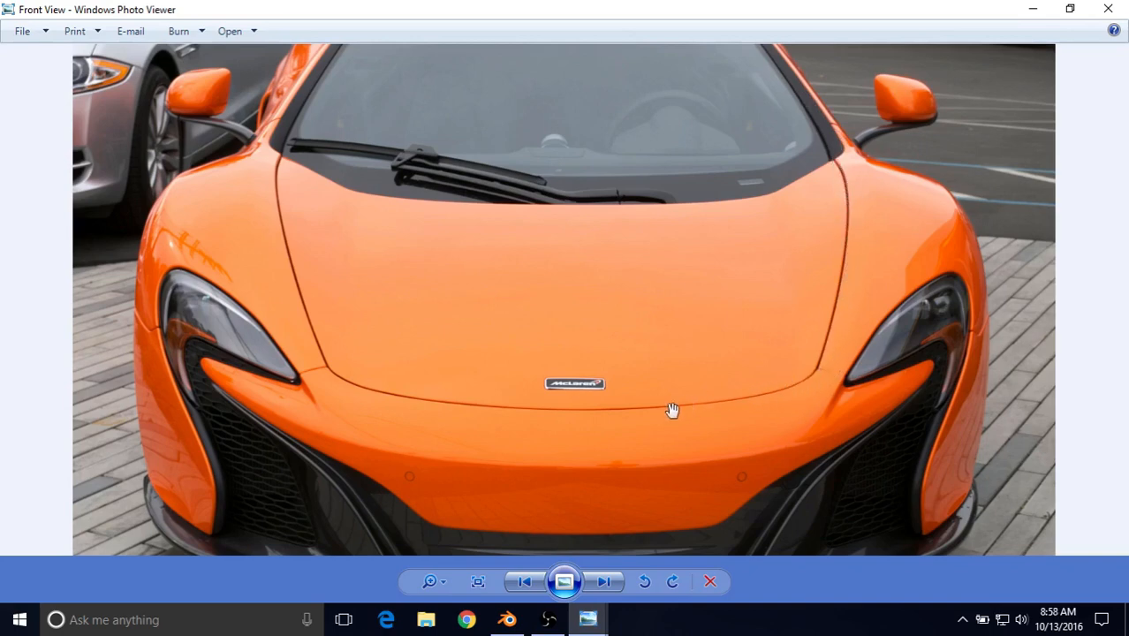
left_click(576, 398)
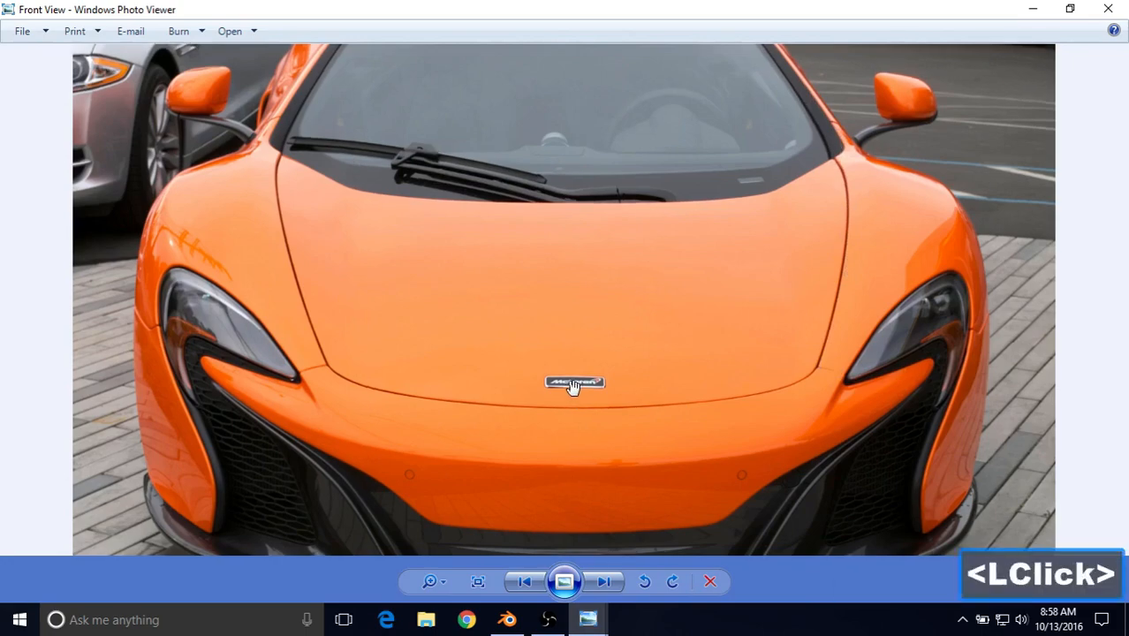
left_click(508, 619)
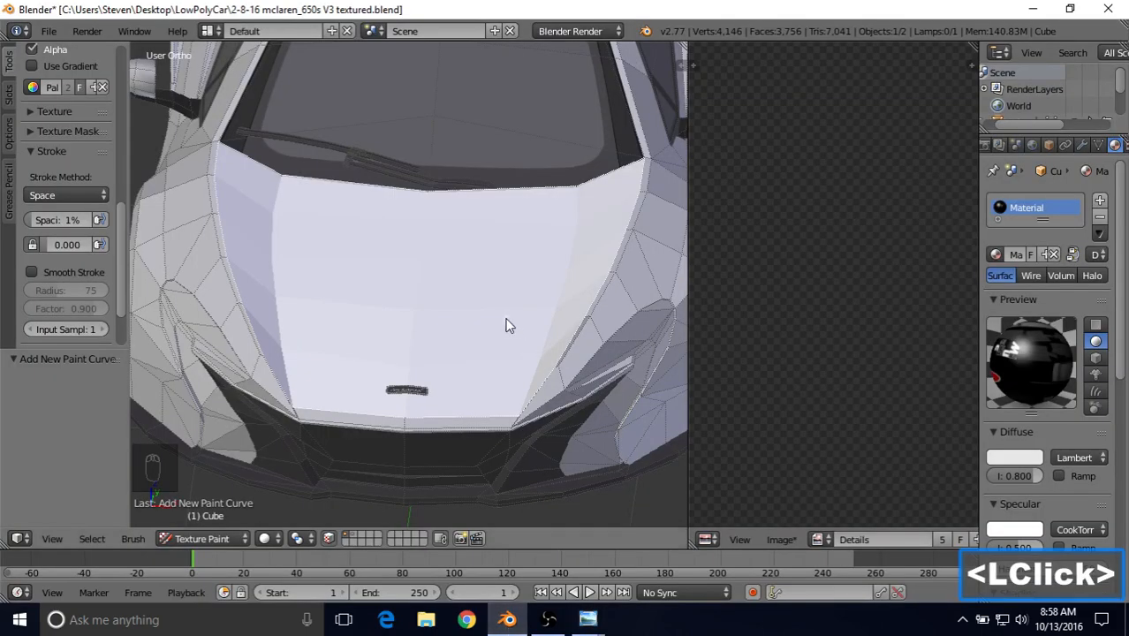
Switch the car to Edit Mode and view the hood in wireframe from the top against the background image
middle_click_drag(533, 305, 493, 298, "shift")
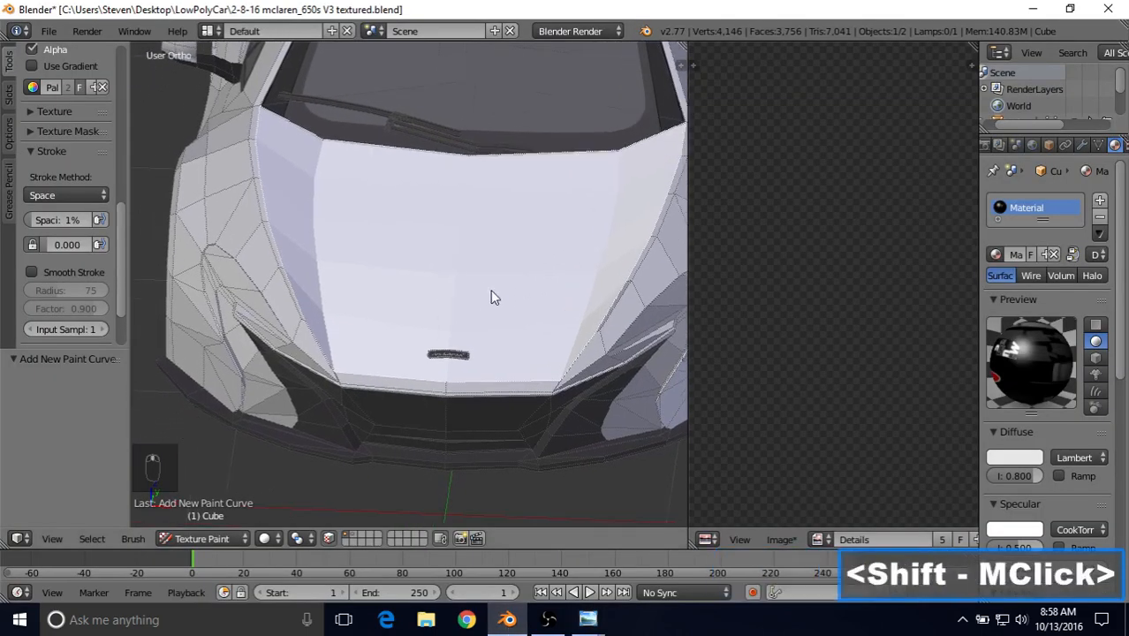
left_click(212, 538)
left_click(190, 499)
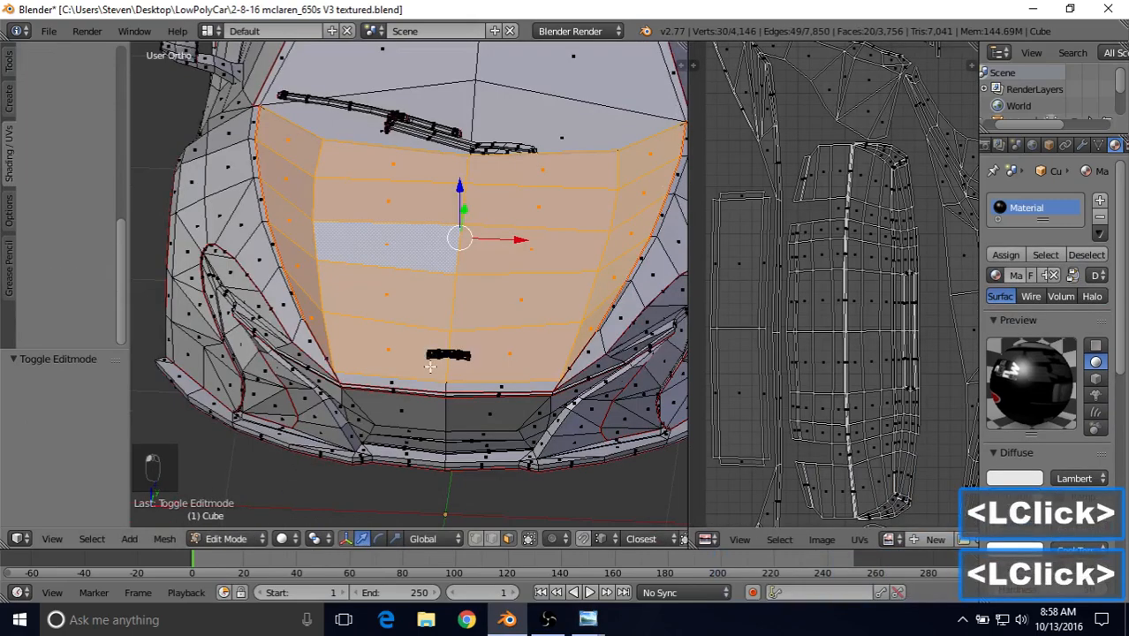
key("KP_7")
key("z")
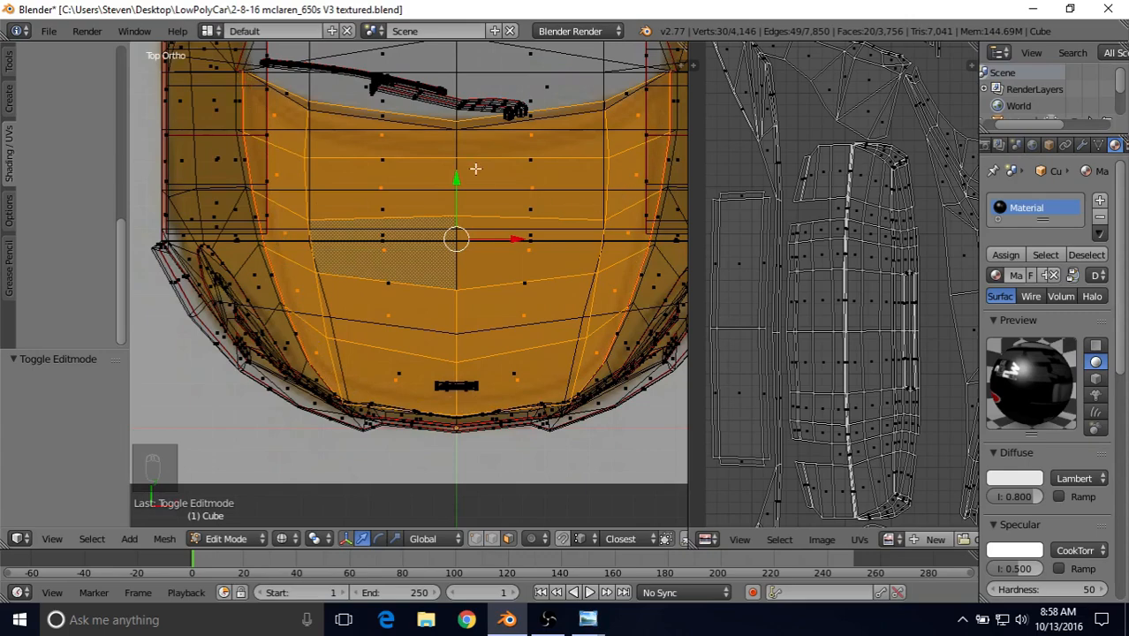
middle_click_drag(432, 317, 392, 343, "shift")
scroll(411, 392, "down", 1)
scroll(392, 343, "up", 1)
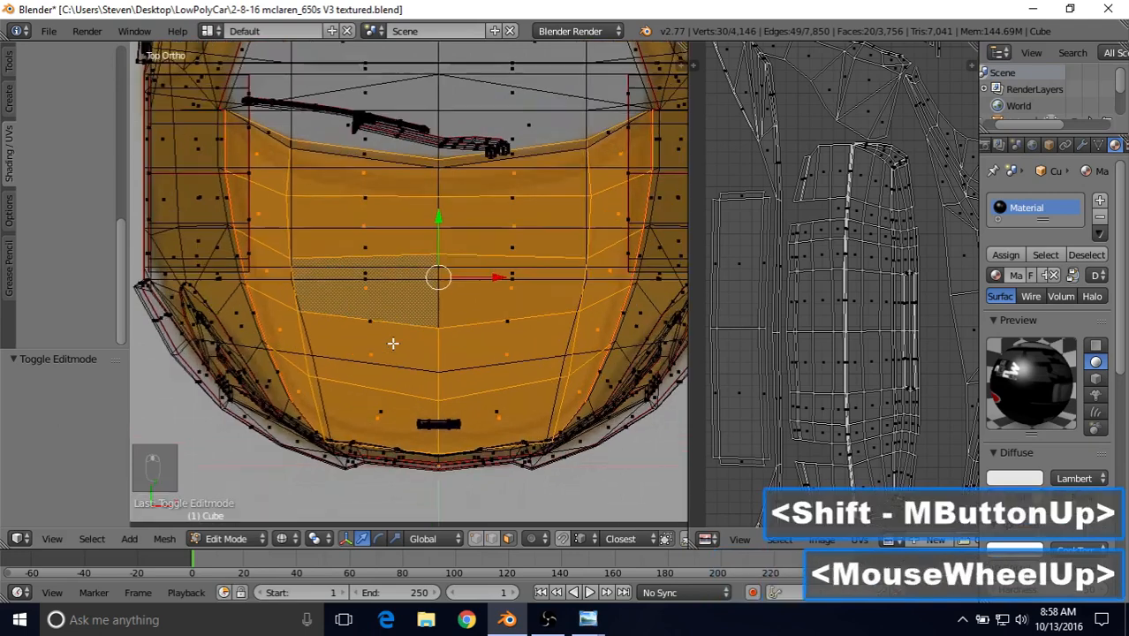
Return to solid shading and Texture Paint mode, and set the brush's stroke method to Curve
left_click(226, 539)
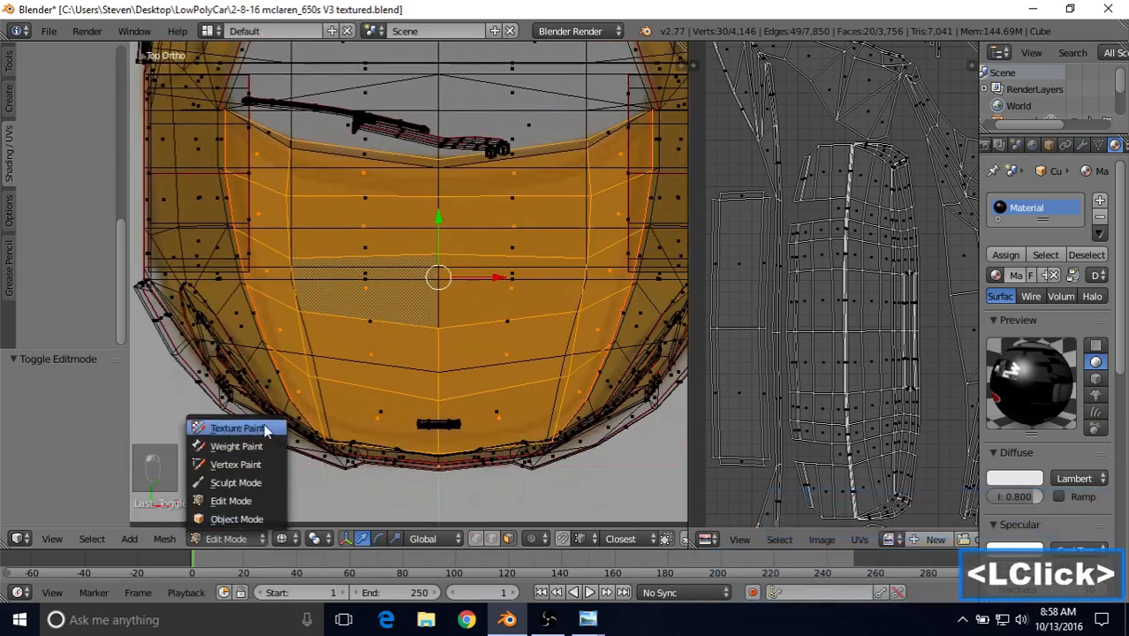
key("z")
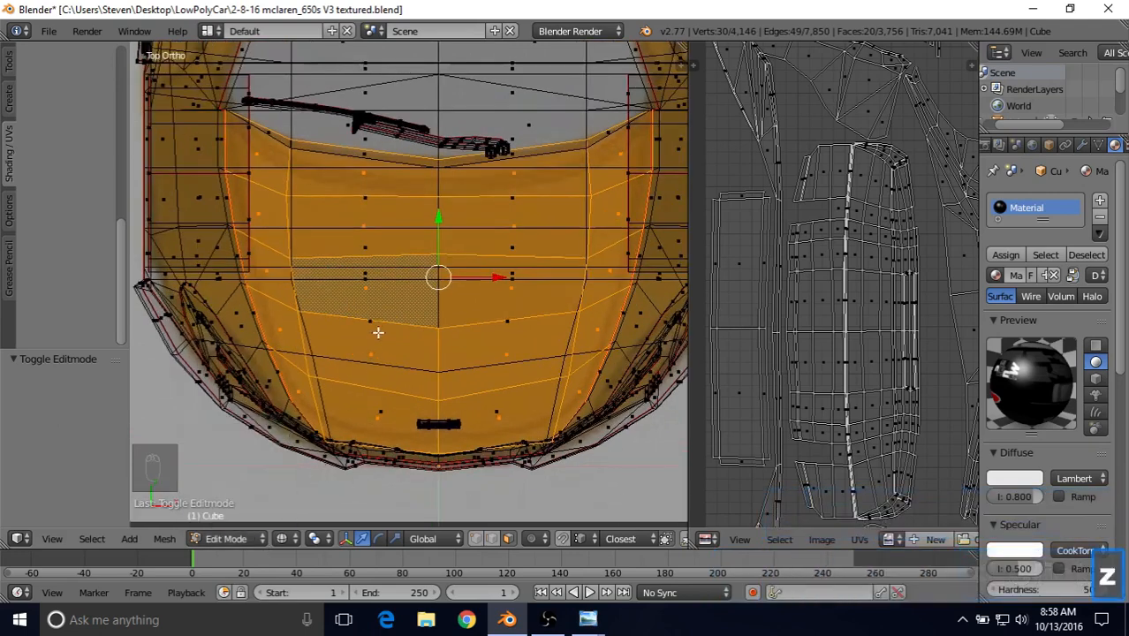
left_click(226, 539)
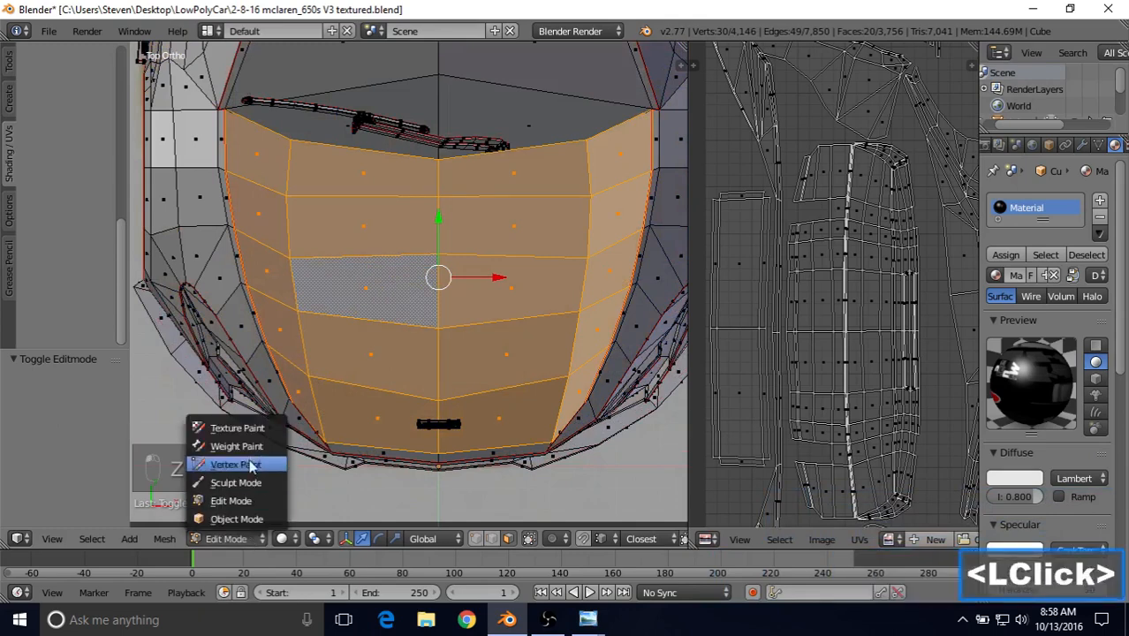
left_click(247, 432)
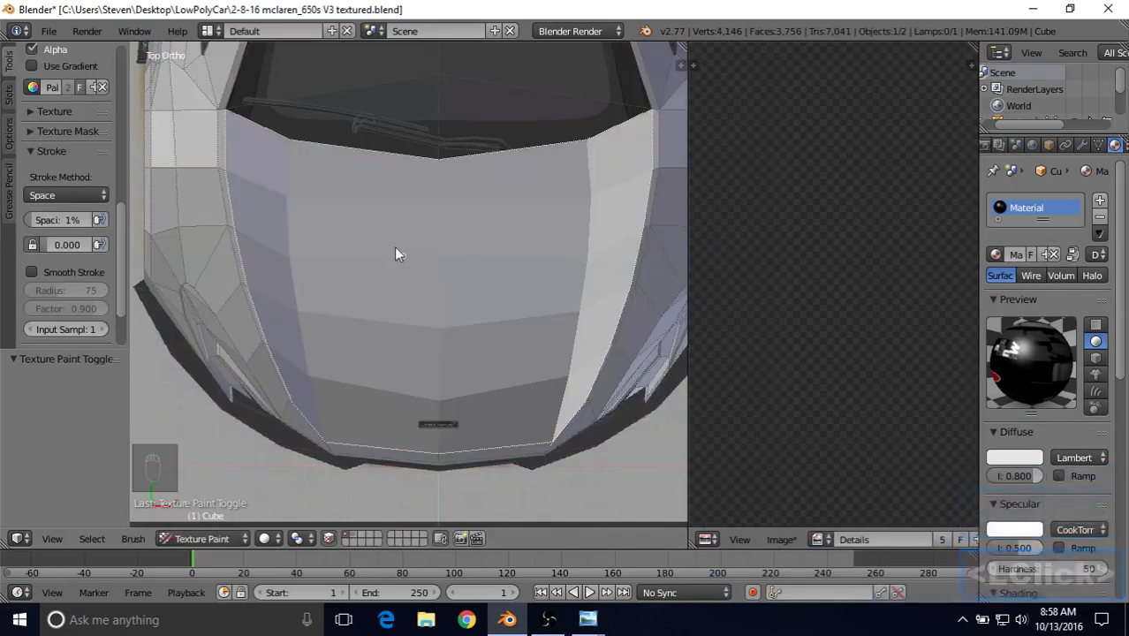
left_click(66, 195)
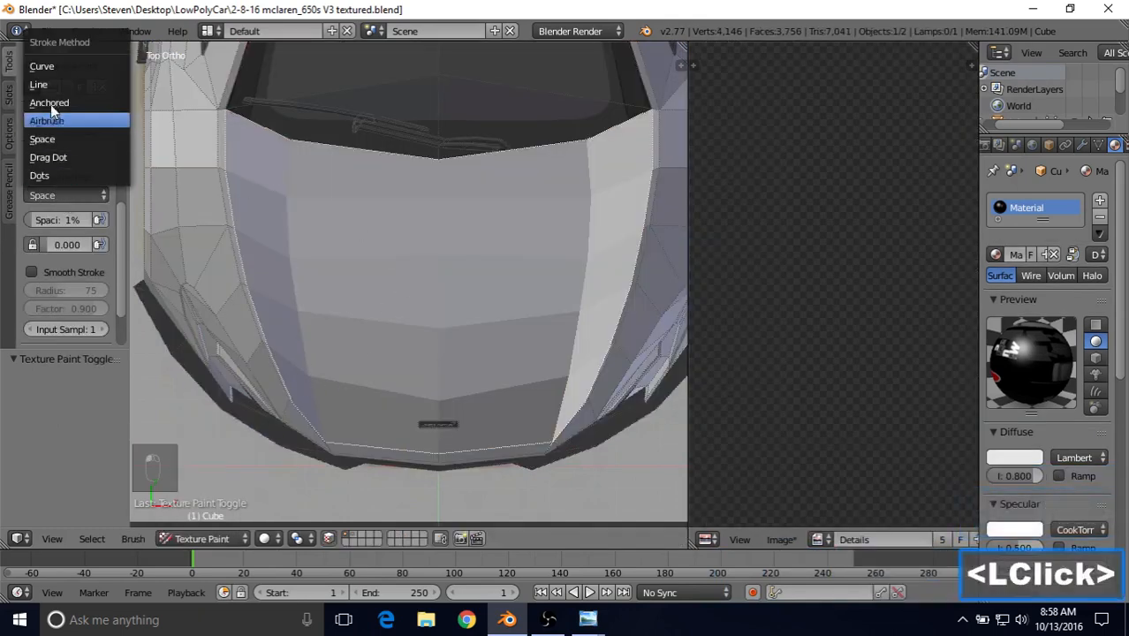
left_click(45, 66)
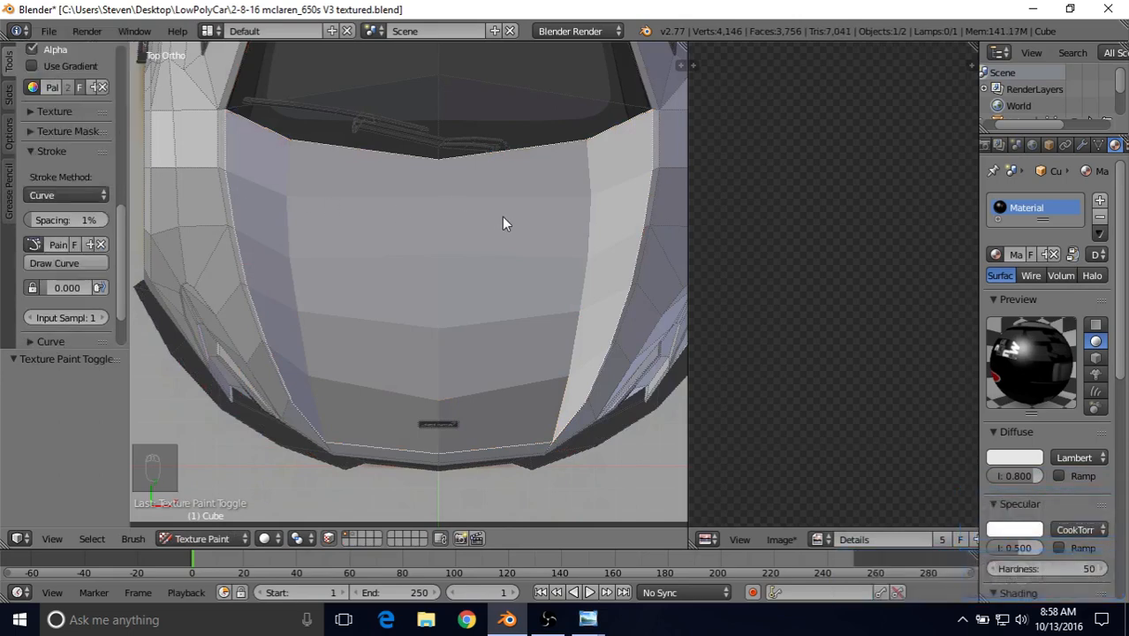
Place four paint curve points from the windshield edge down the hood's right side, around the front corner to the centre below the emblem
middle_click_drag(506, 221, 298, 204, "shift")
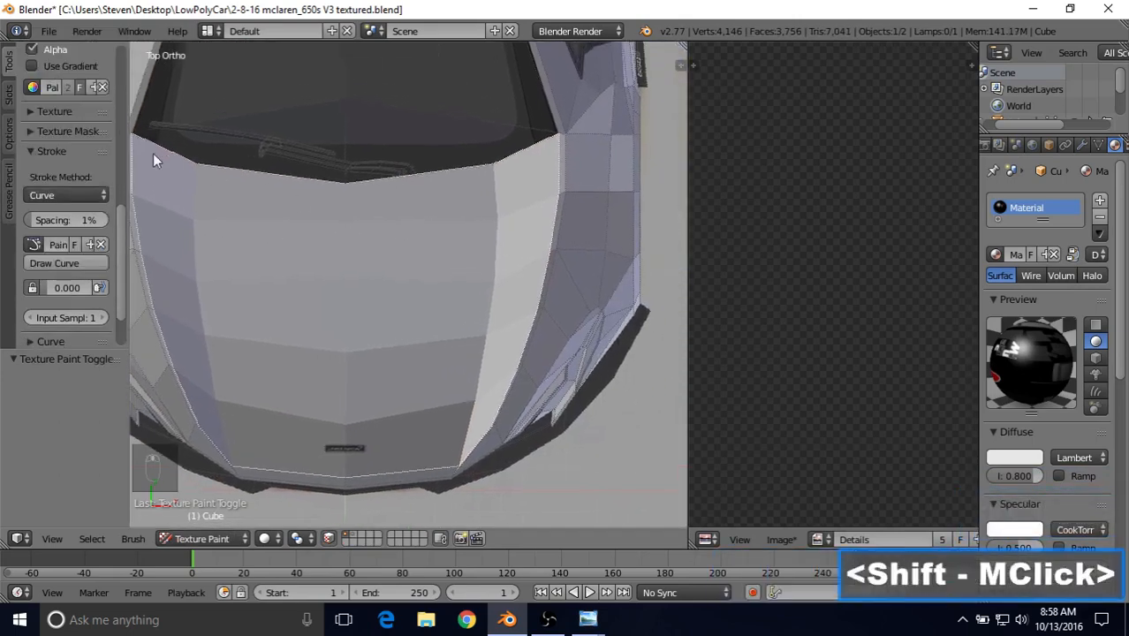
middle_click_drag(517, 177, 513, 182, "shift")
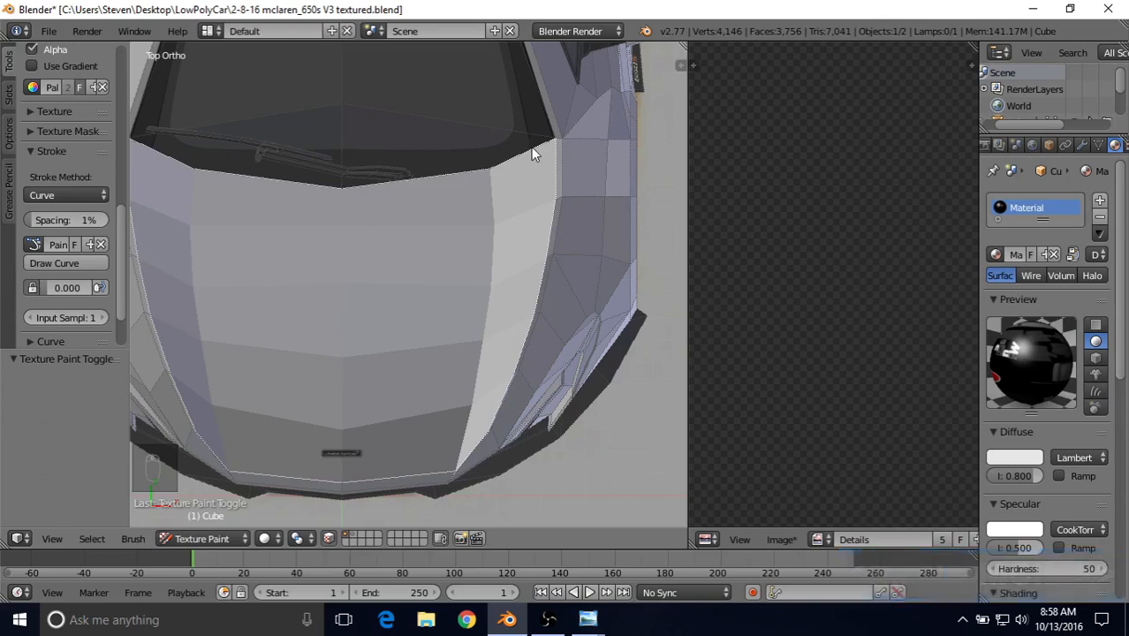
key("ctrl")
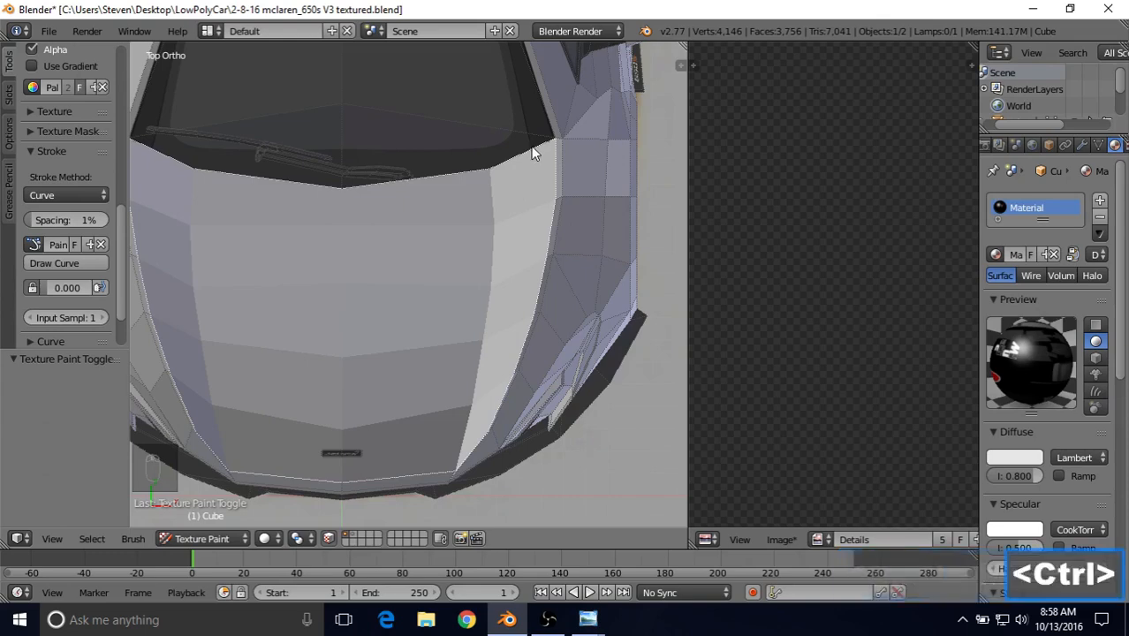
left_click(531, 147, "ctrl")
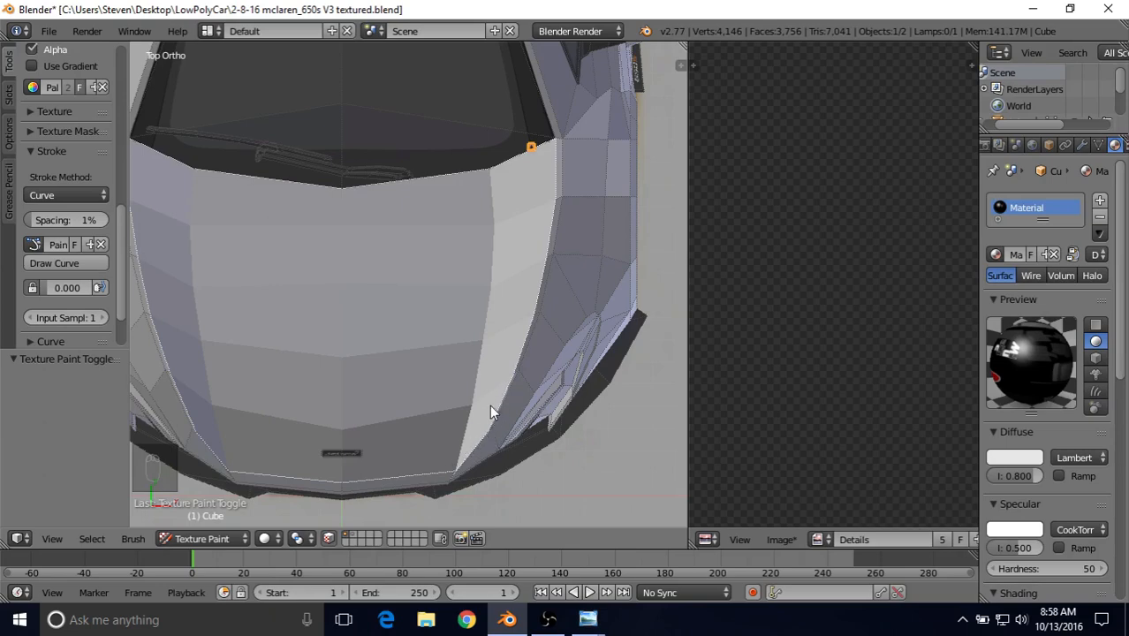
key("ctrl")
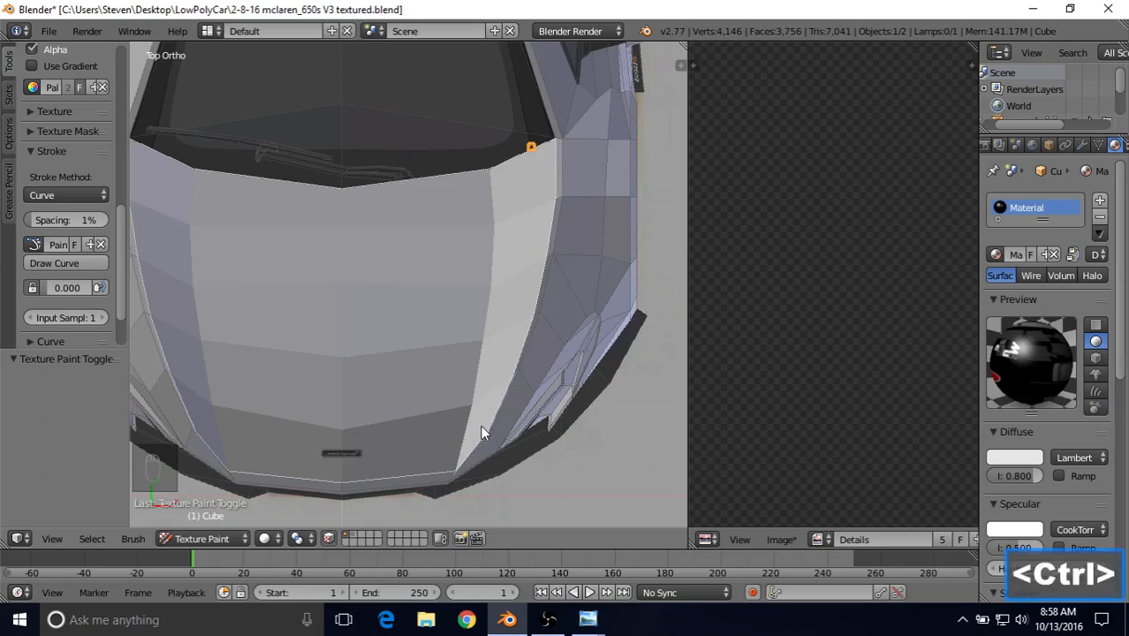
left_click(481, 428, "ctrl")
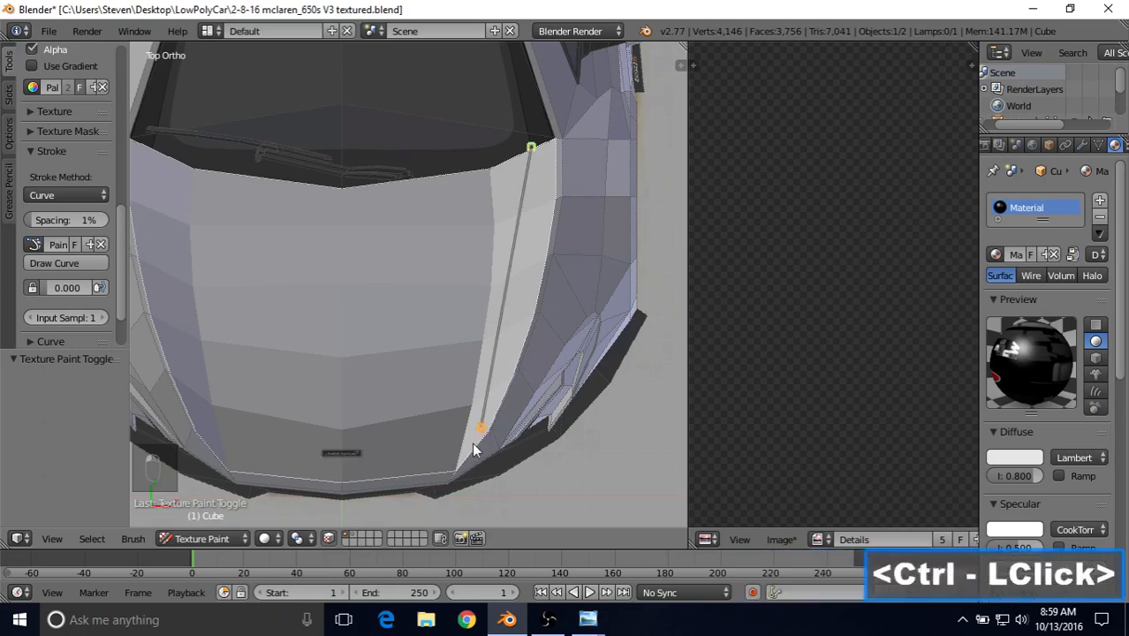
left_click(461, 446, "ctrl")
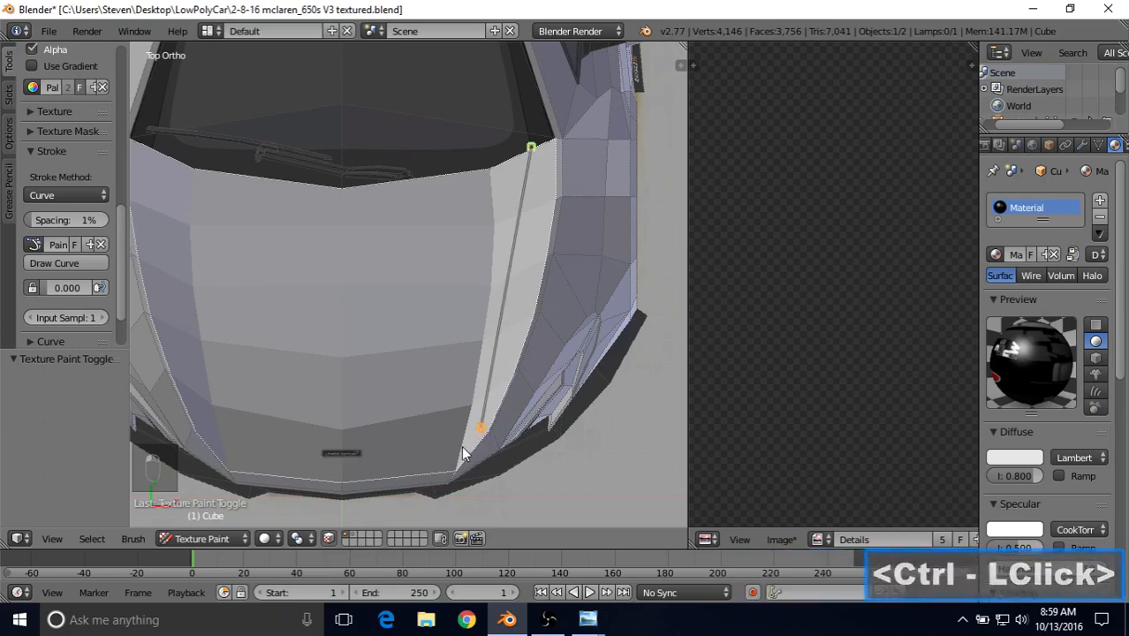
left_click(341, 472, "ctrl")
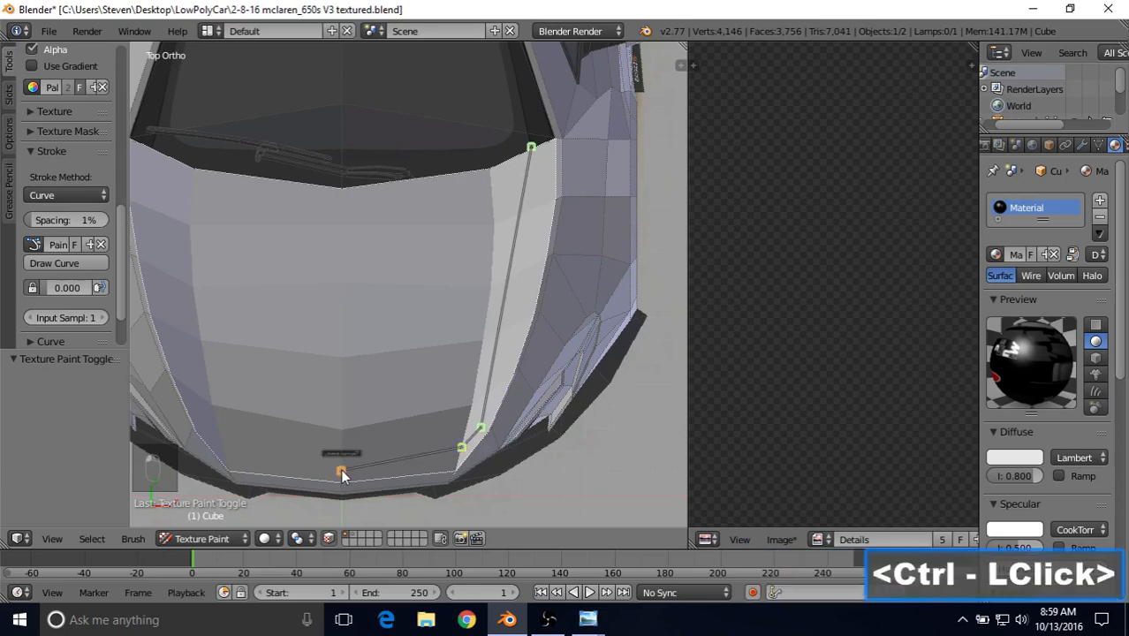
Move the upper handle of the curve's second point by 59 in X and 150 in Y to bow the long side segment outward
right_click(532, 147)
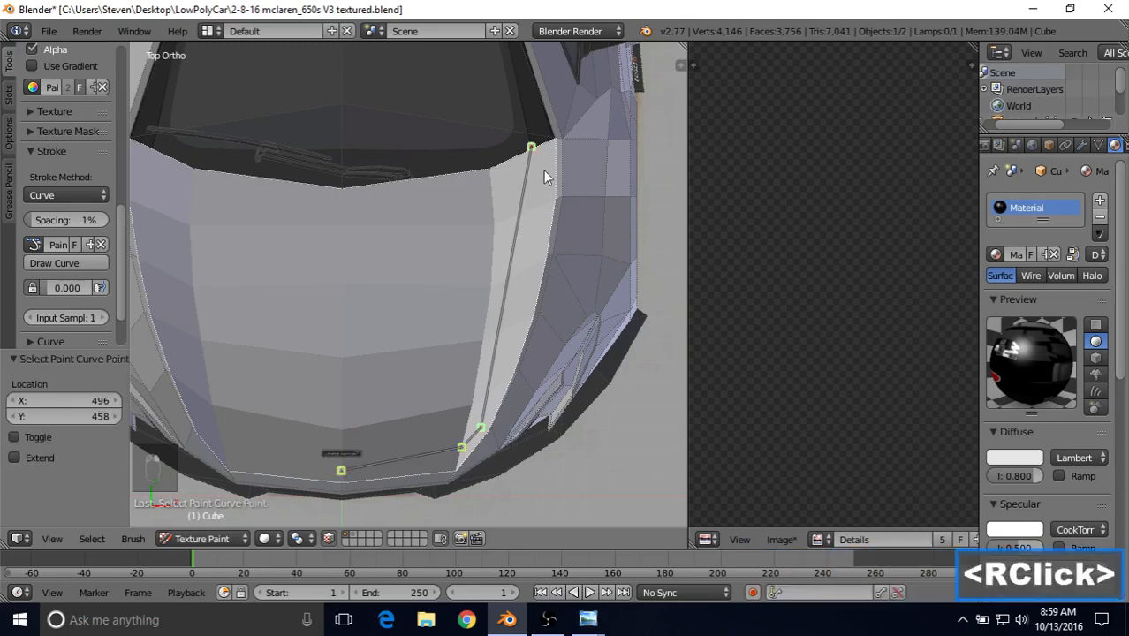
key("g")
right_click(567, 192)
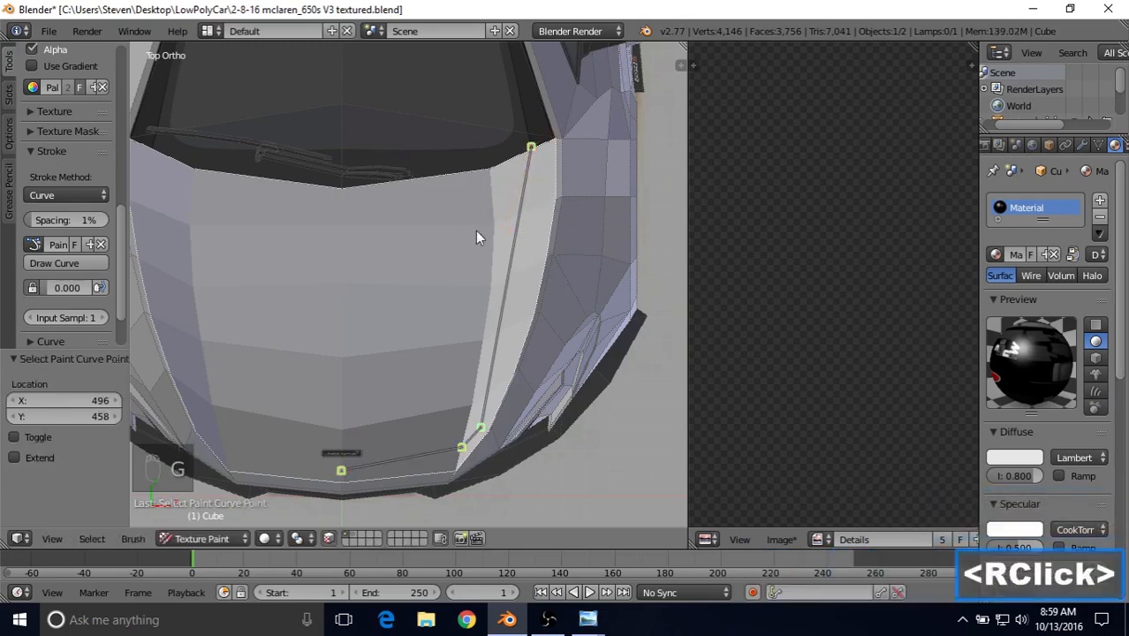
key("g")
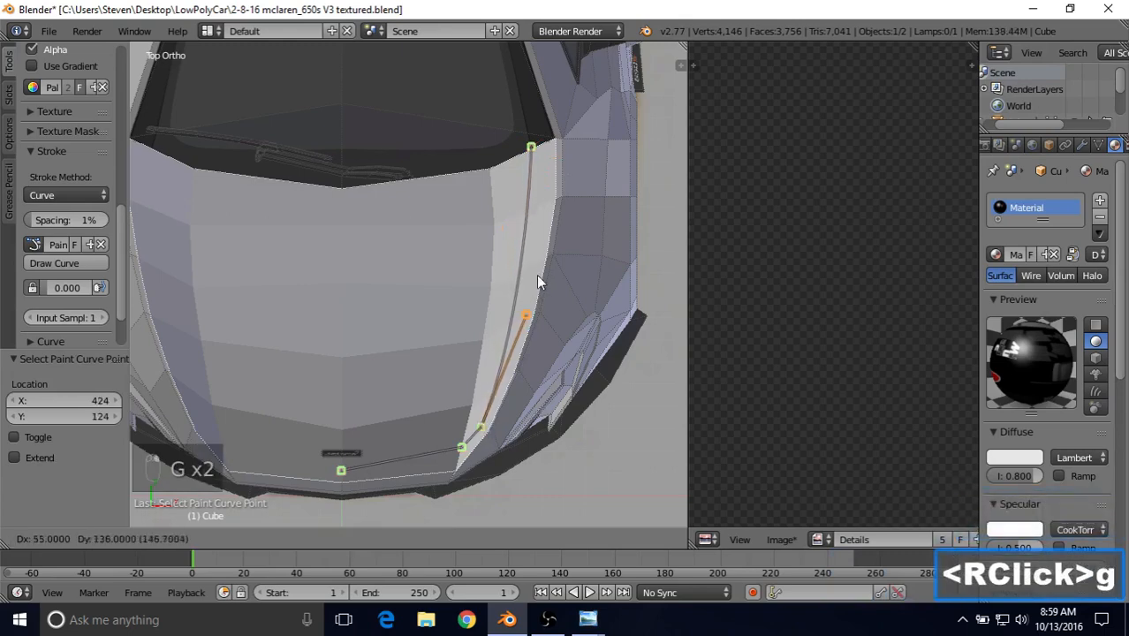
left_click(537, 267)
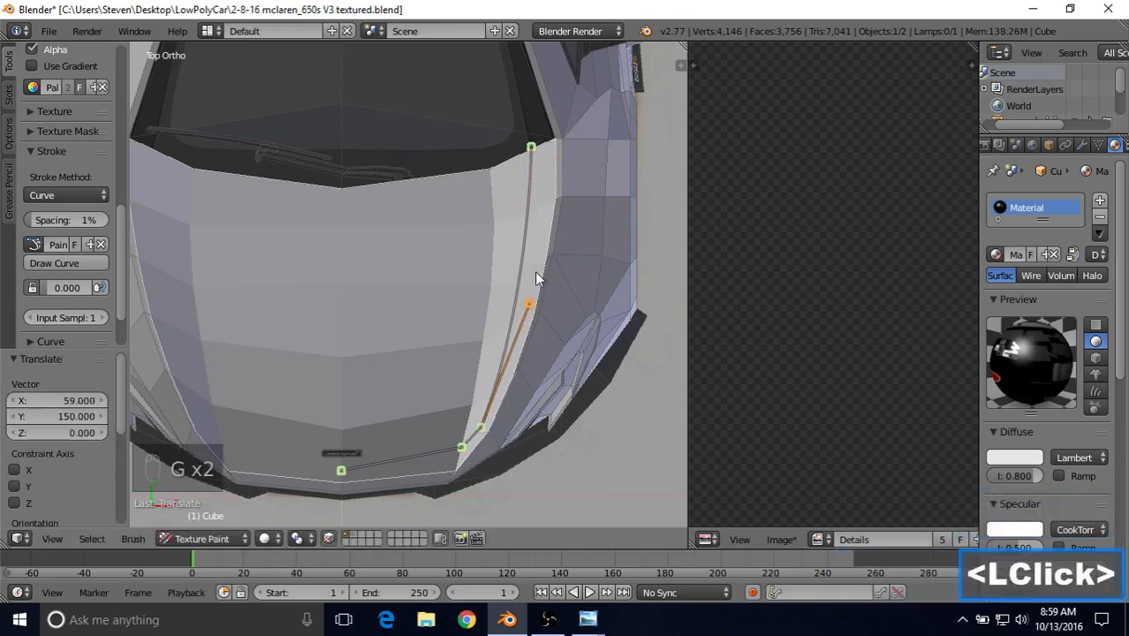
Move the front corner point's handle to round the corner, and move the centre point's handle by 117 in X and 8 in Y
right_click(463, 447)
key("g")
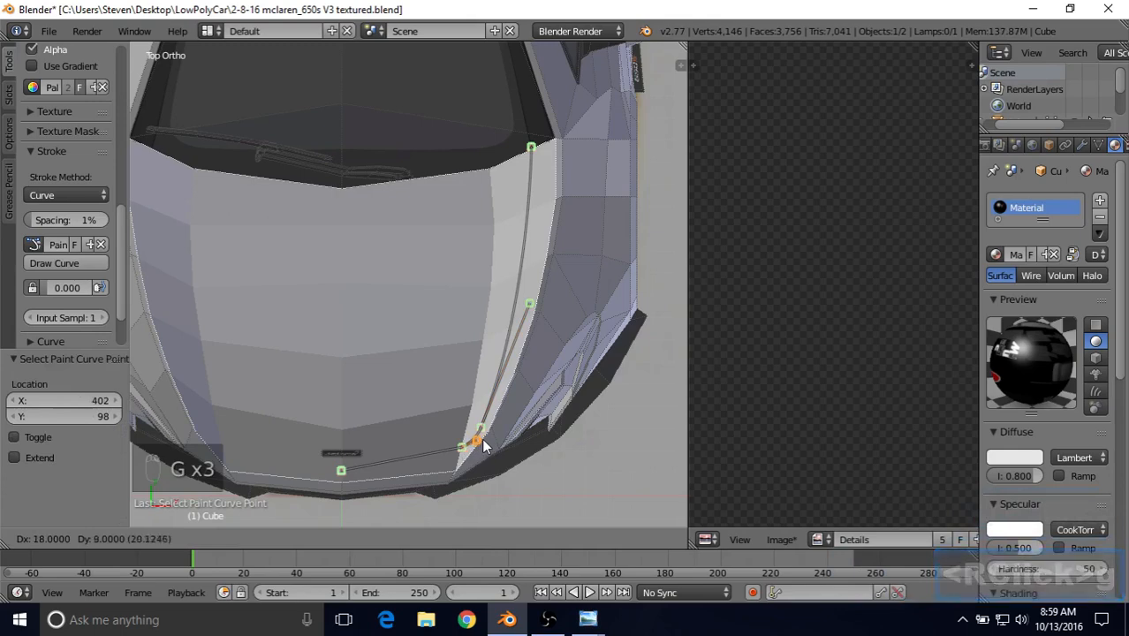
left_click(481, 436)
right_click(367, 467)
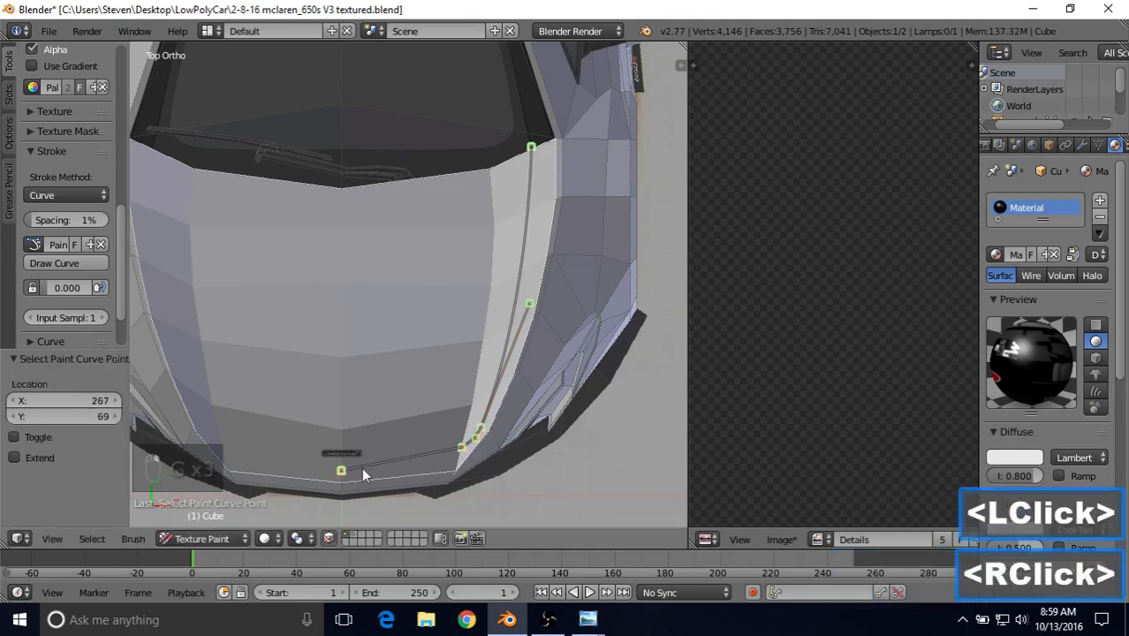
key("g")
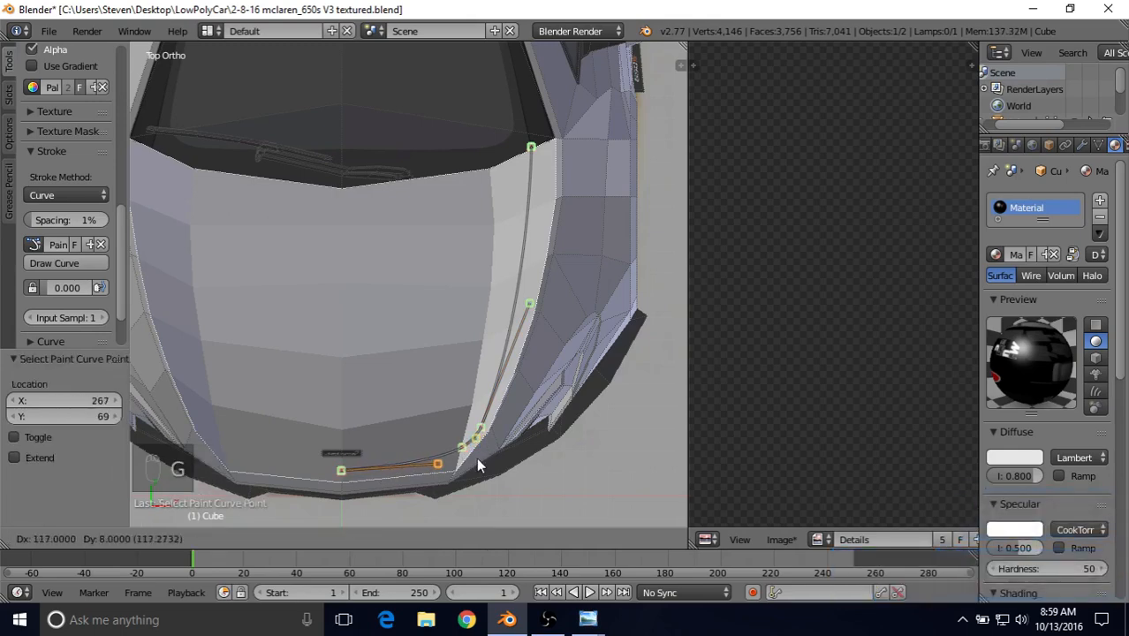
left_click(477, 466)
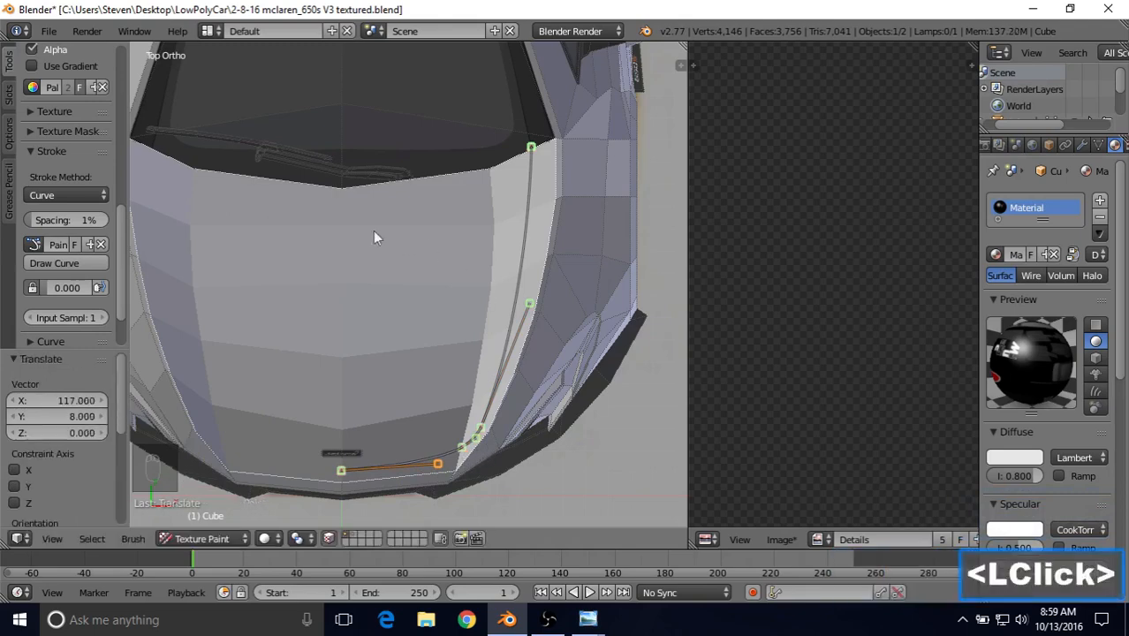
Draw the dark stroke along the hood curve, compare it with the Front View reference photo in Windows Photo Viewer, and return to Blender
left_click(93, 263)
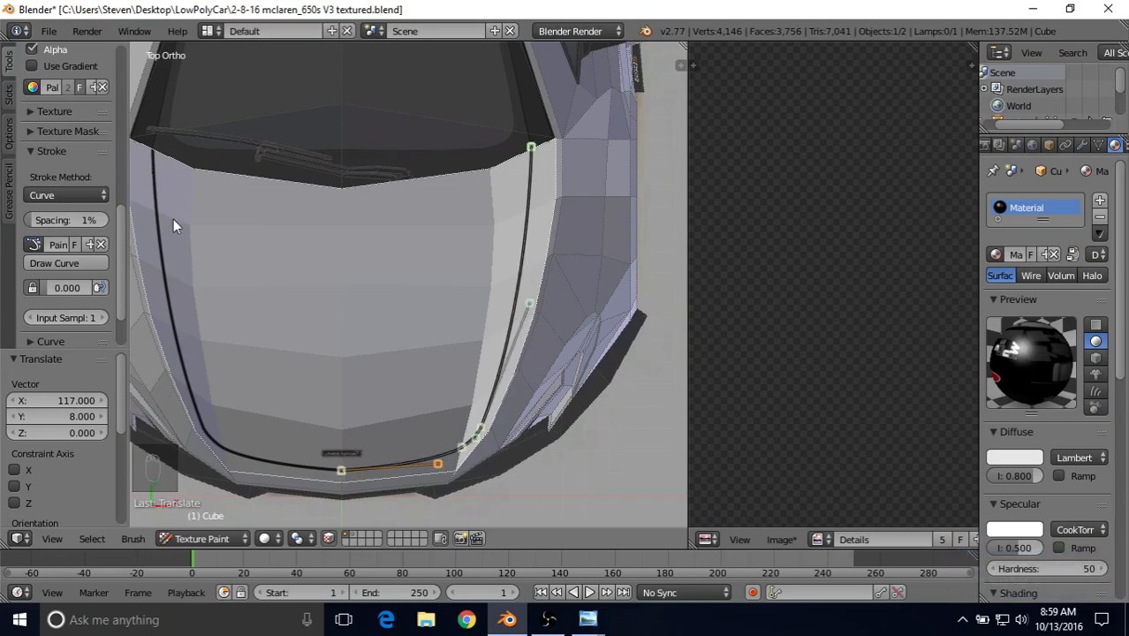
left_click(588, 620)
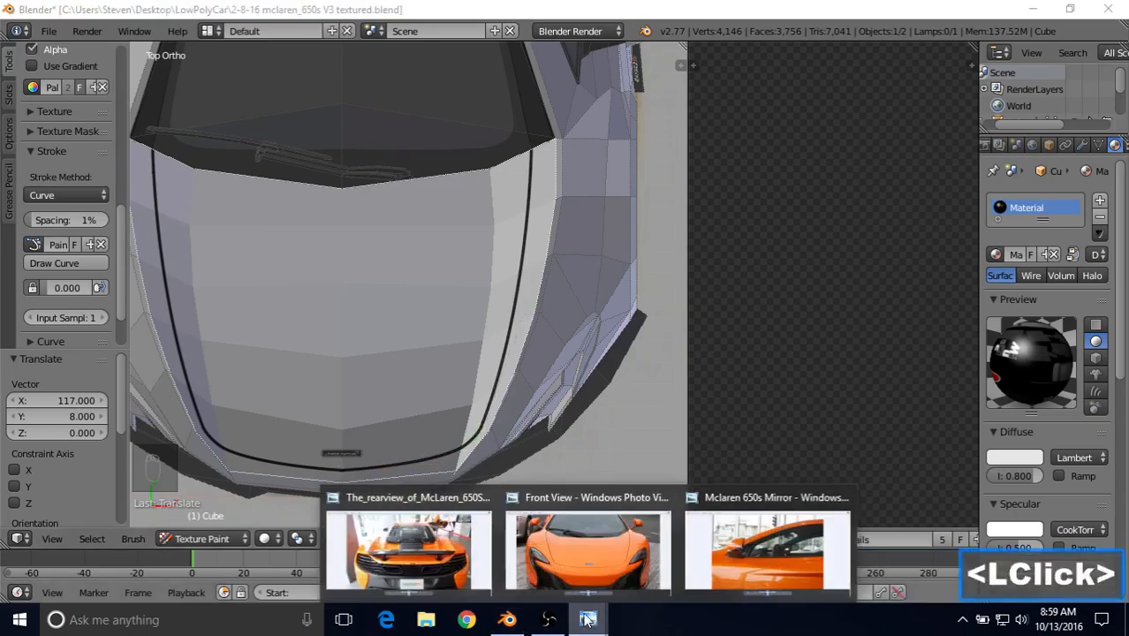
left_click(587, 548)
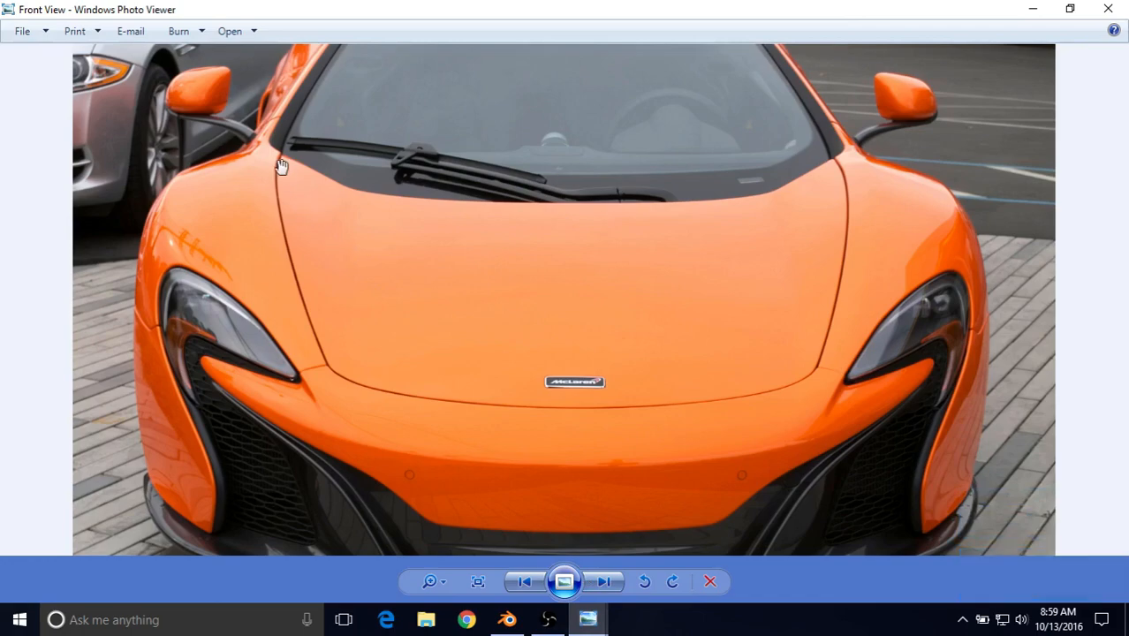
left_click(501, 615)
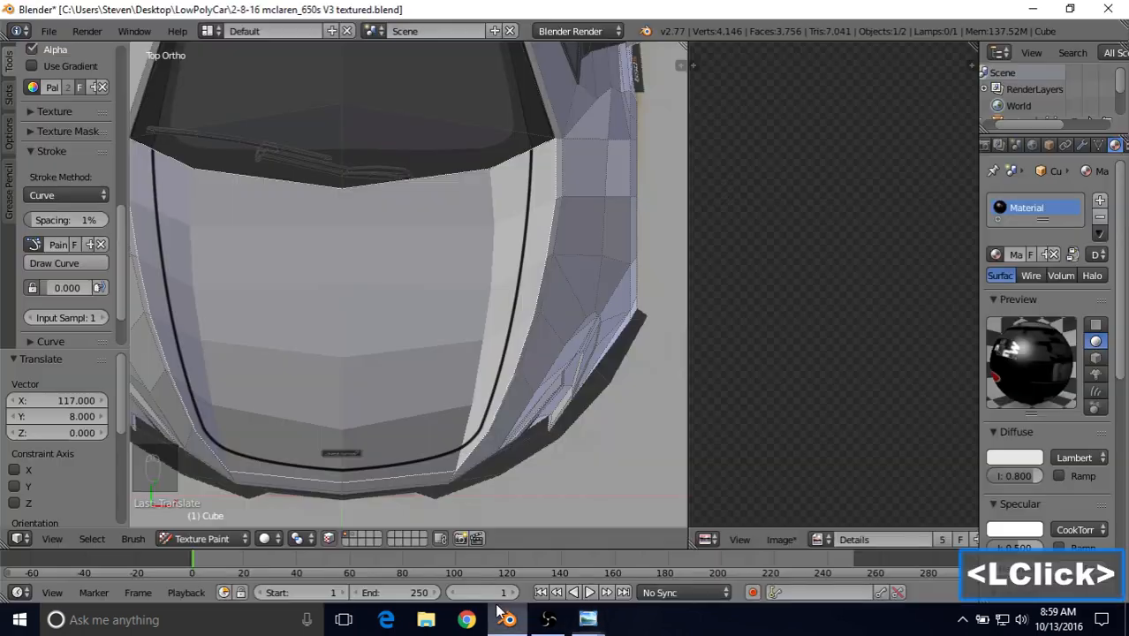
Pick a medium gray from the palette as the brush colour and brighten it slightly
mouse_move(122, 209)
left_mouse_down()
mouse_move(113, 62)
mouse_move(116, 82)
left_mouse_up()
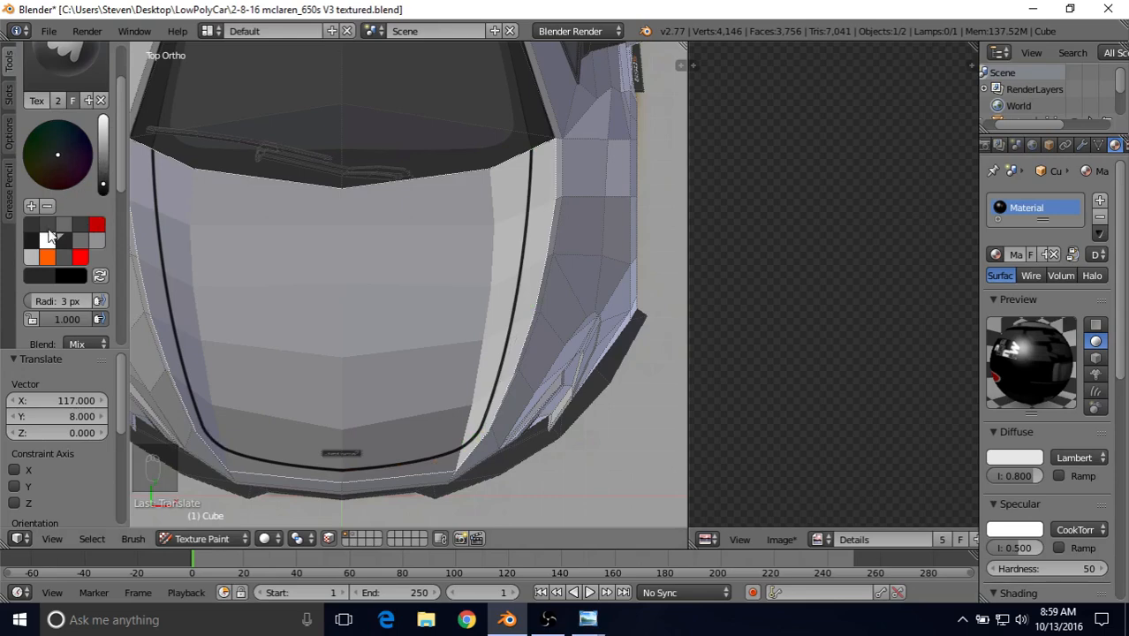
left_click(50, 223)
left_click(64, 226)
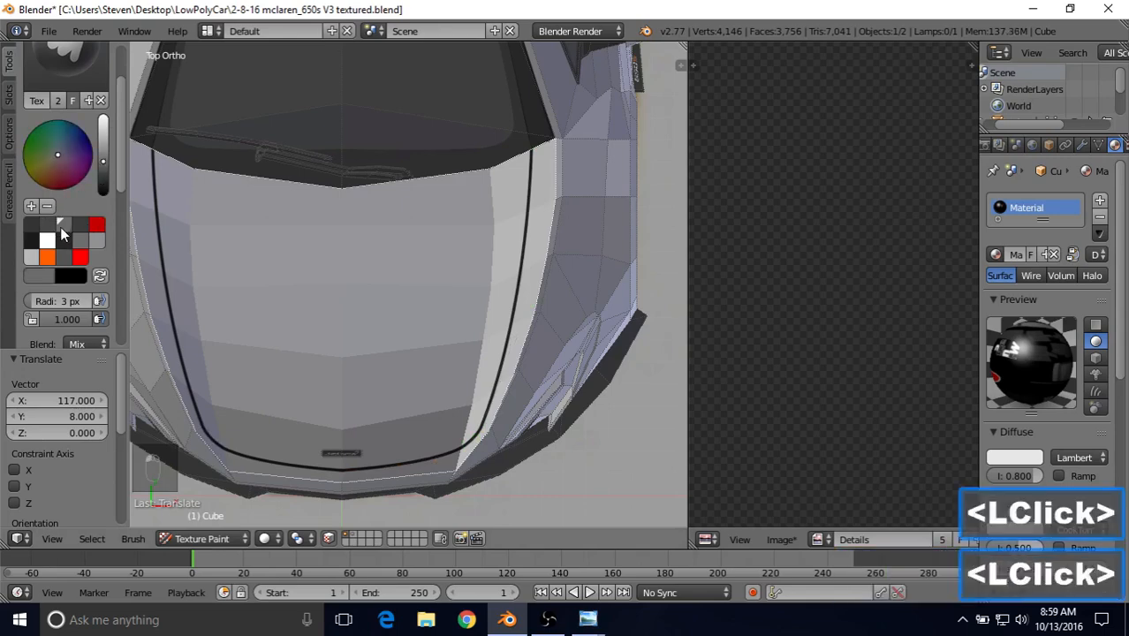
left_click(85, 238)
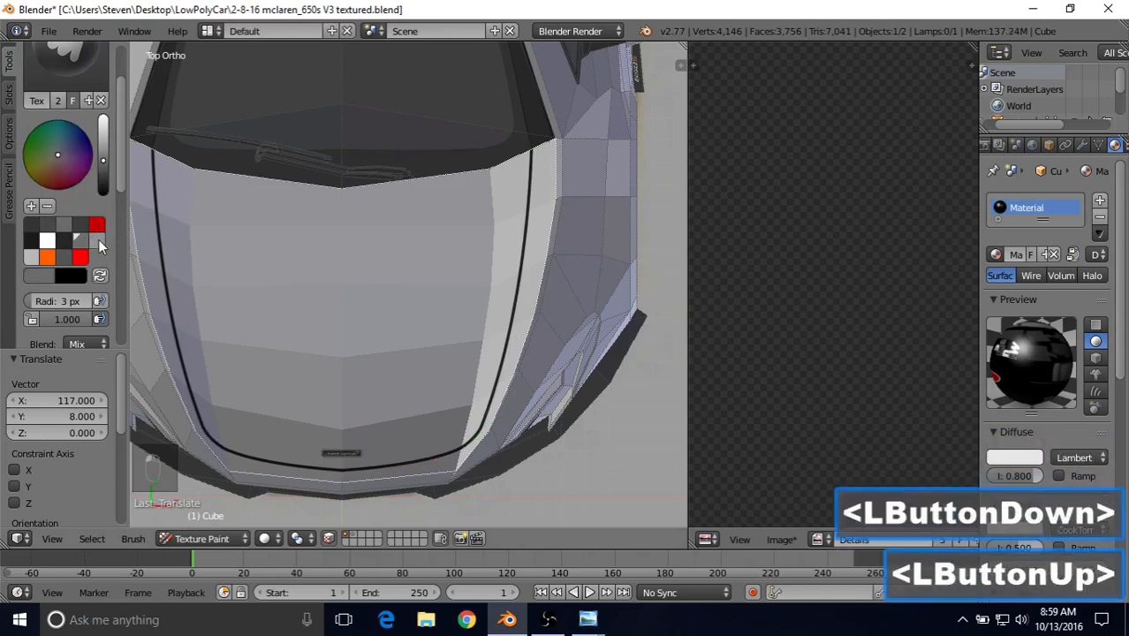
left_click(98, 240)
left_click_drag(104, 159, 103, 155)
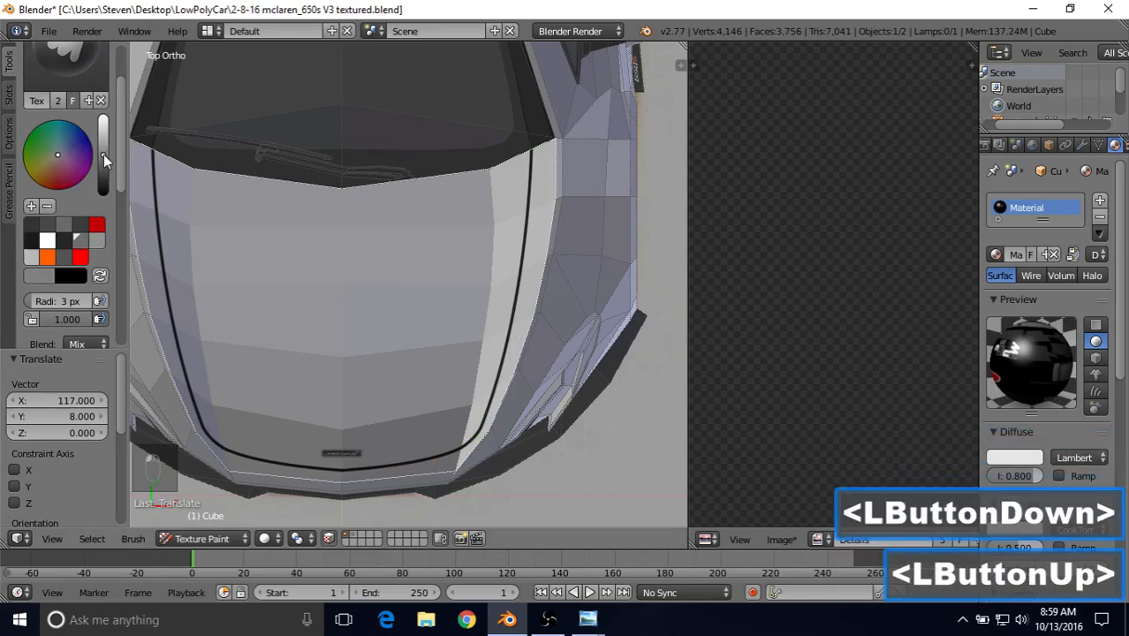
Set the brush radius to 1 px and draw the gray stroke along the same curve over the dark hood line
left_click(58, 301)
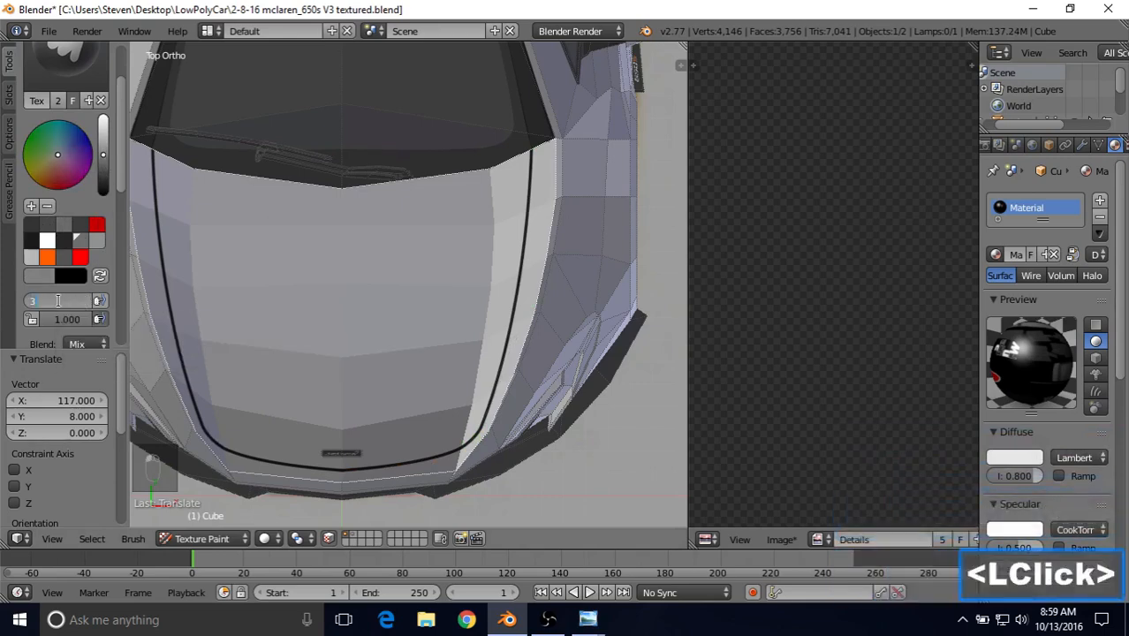
type("1")
key("Return")
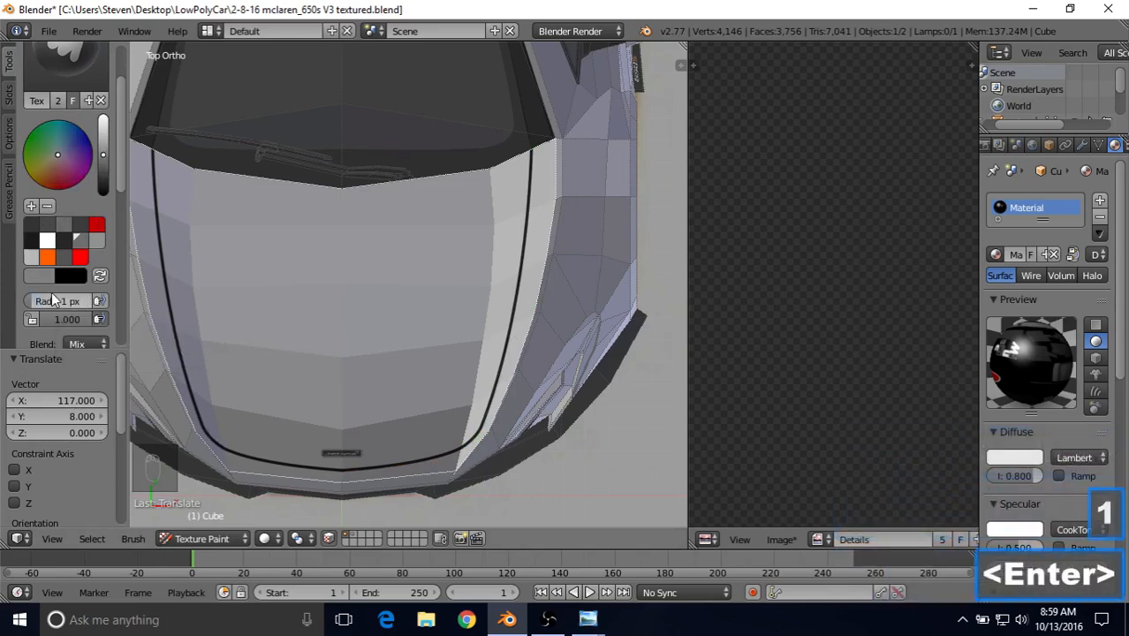
mouse_move(116, 181)
left_mouse_down()
mouse_move(107, 291)
mouse_move(98, 284)
left_mouse_up()
left_click(82, 247)
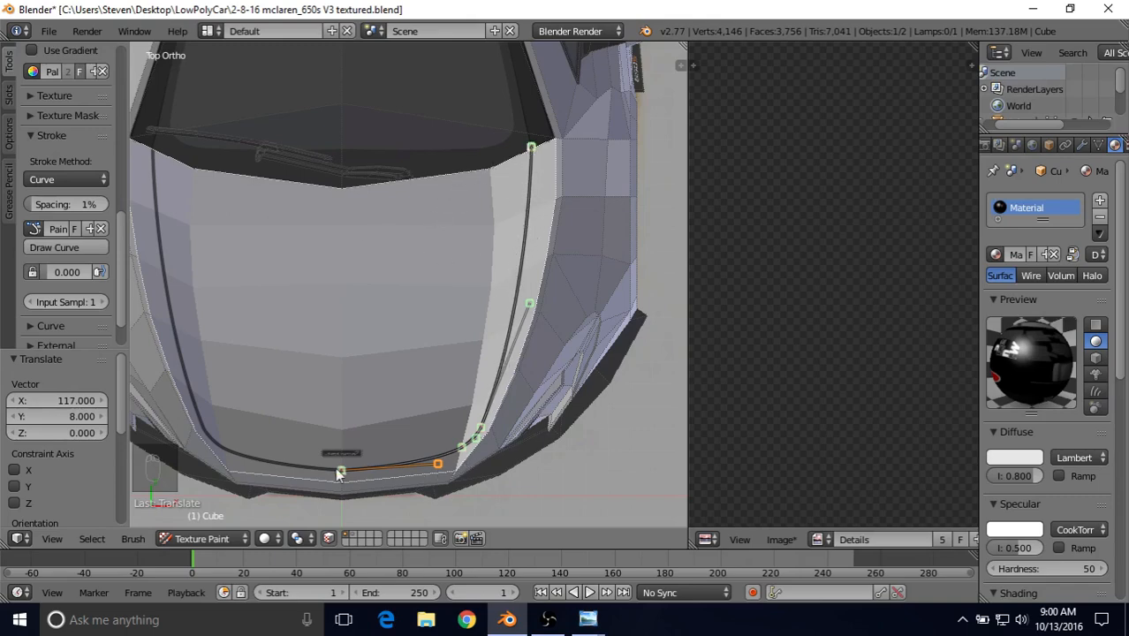
Turn off face selection masking and set the brush's stroke method to Space
left_click(328, 538)
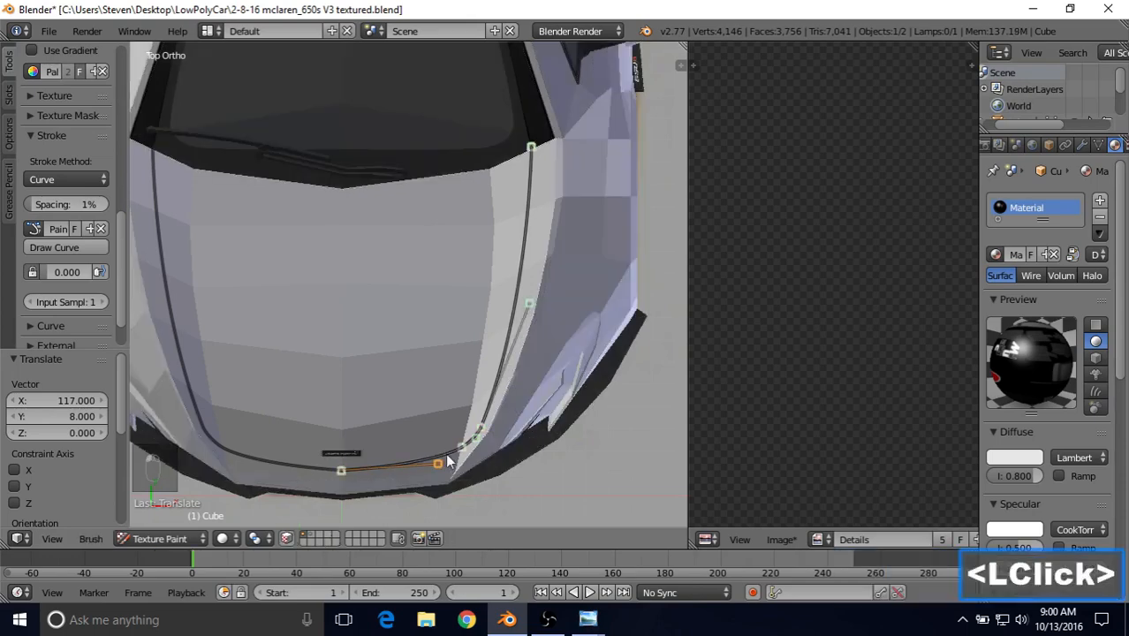
left_click(59, 180)
left_click(53, 234)
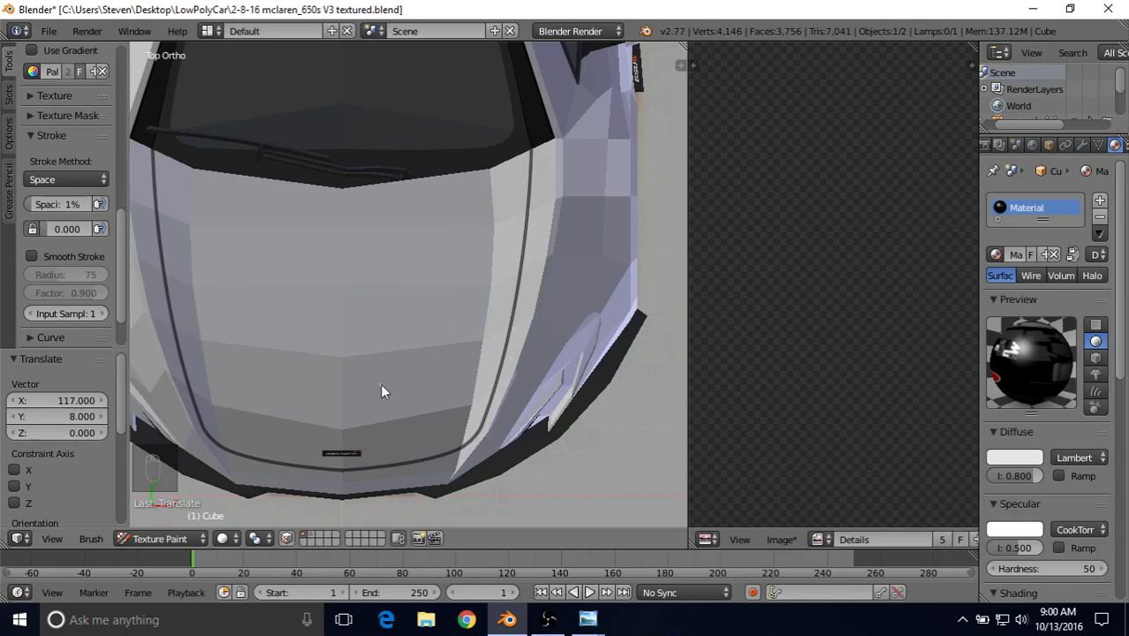
middle_click_drag(386, 375, 274, 297, "shift")
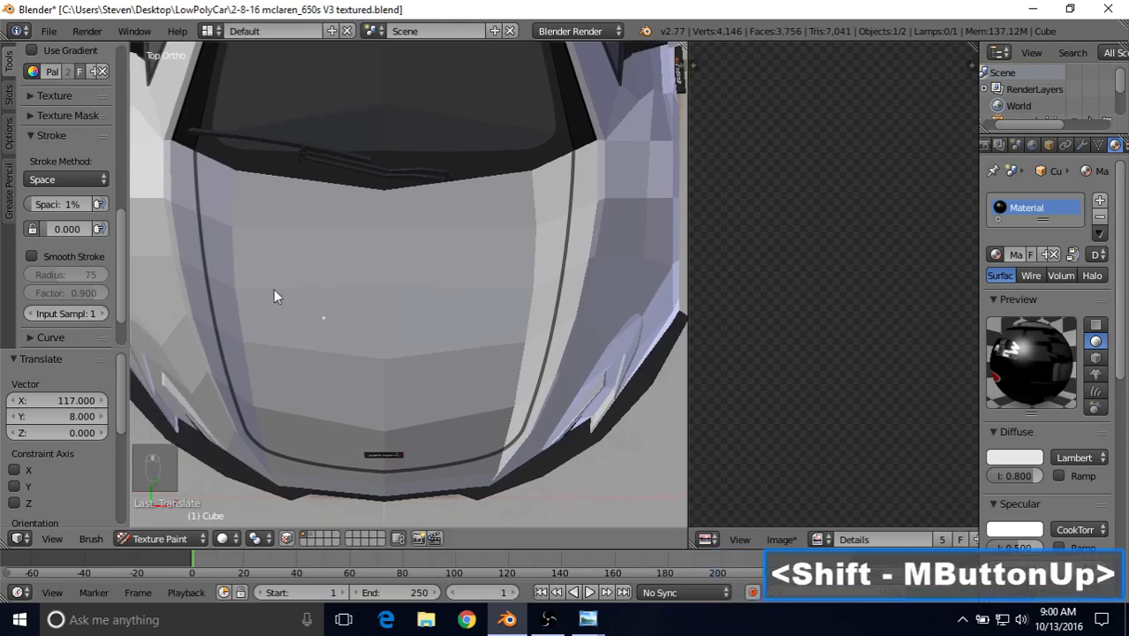
left_click_drag(121, 221, 124, 155)
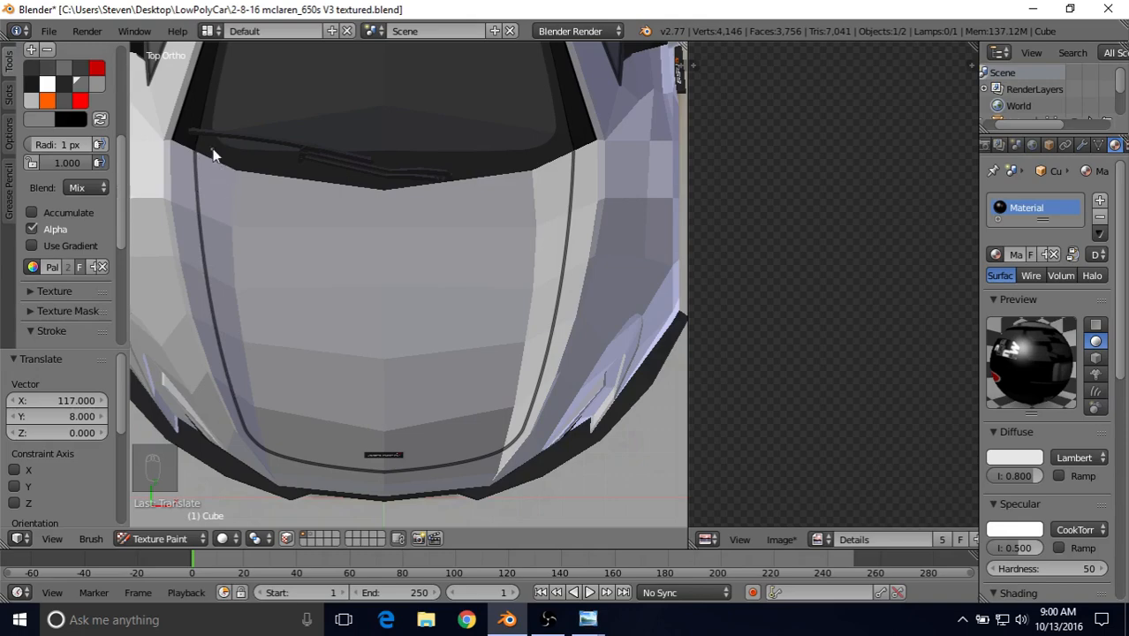
left_click(67, 144)
type("3")
key("Return")
left_click(64, 147)
type("1")
key("Return")
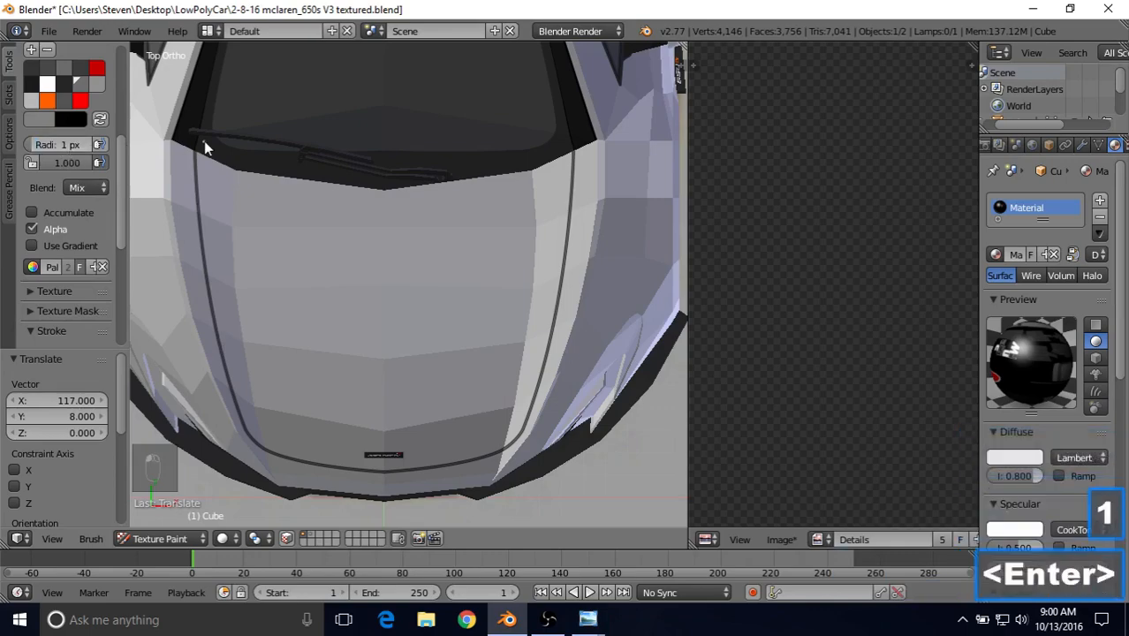
Inspect the painted hood panel line from the front corner and across the whole front of the car
middle_click_drag(512, 396, 380, 117, "shift")
scroll(381, 209, "down", 3)
middle_click_drag(381, 209, 401, 375)
scroll(398, 319, "up", 3)
scroll(403, 307, "up", 1)
middle_click_drag(401, 376, 424, 326, "shift")
scroll(426, 314, "down", 1)
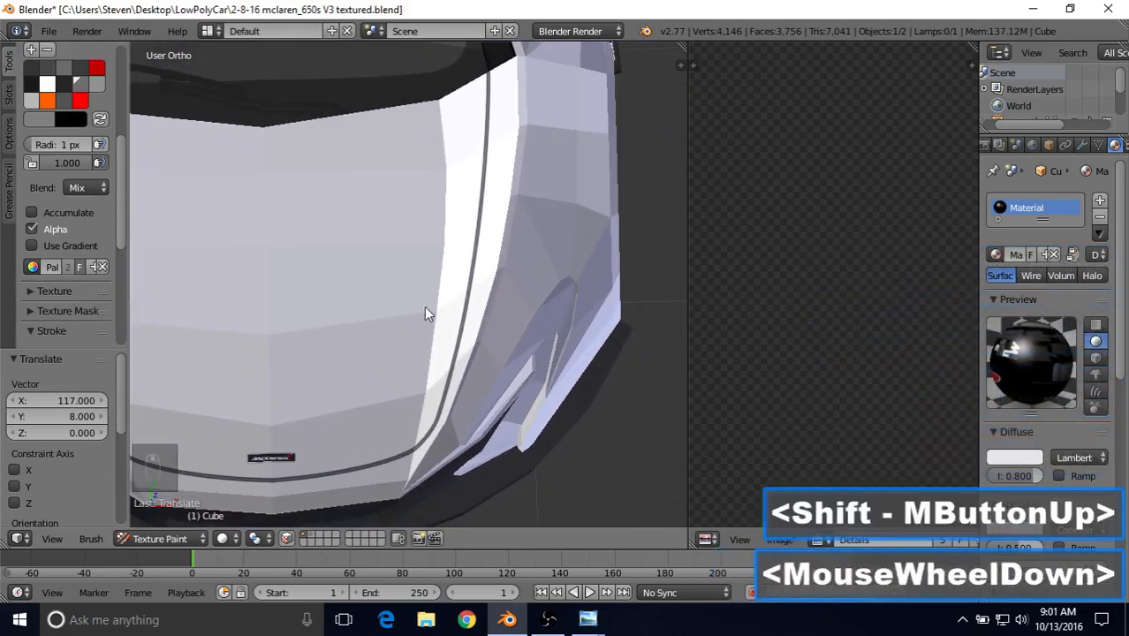
middle_click_drag(426, 265, 349, 310, "shift")
scroll(428, 276, "down", 3)
scroll(353, 345, "down", 1)
scroll(354, 339, "down", 1)
middle_click_drag(421, 293, 510, 343, "shift")
scroll(487, 290, "up", 2)
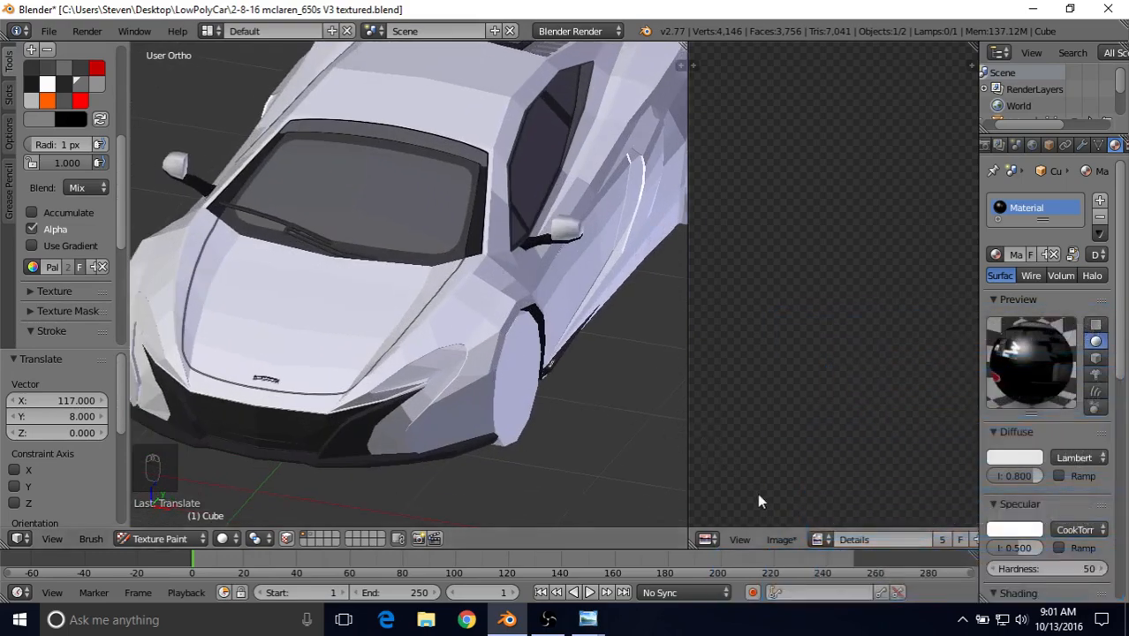
Save the Details texture as the image Details.png in the LowPolyCar folder, overwriting the existing file
left_click(775, 539)
left_click(809, 406)
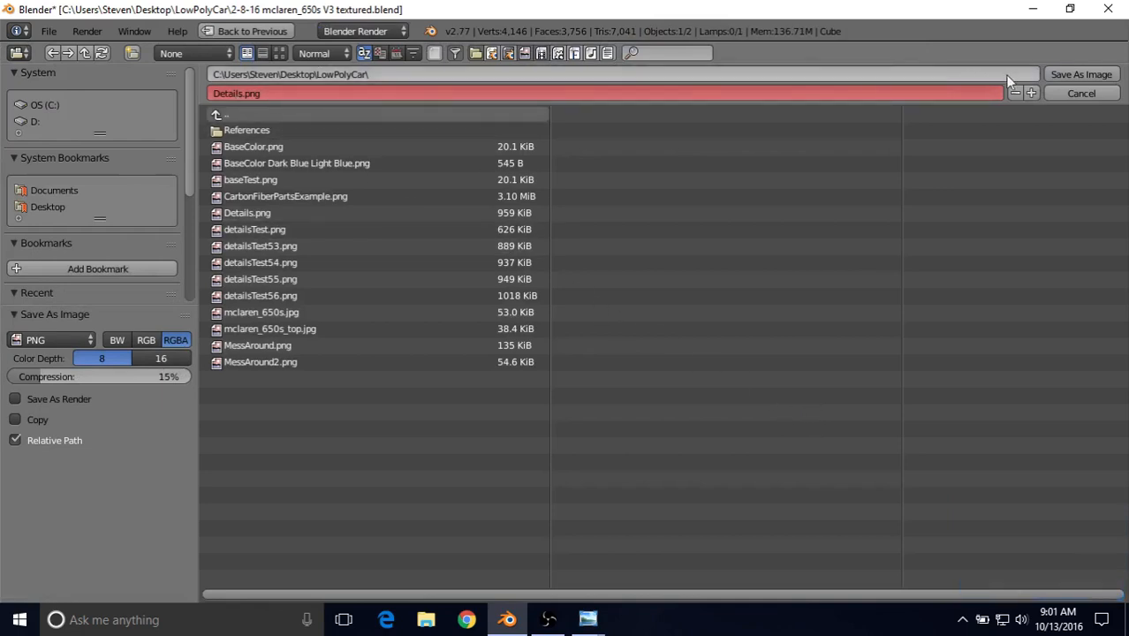
left_click(1070, 74)
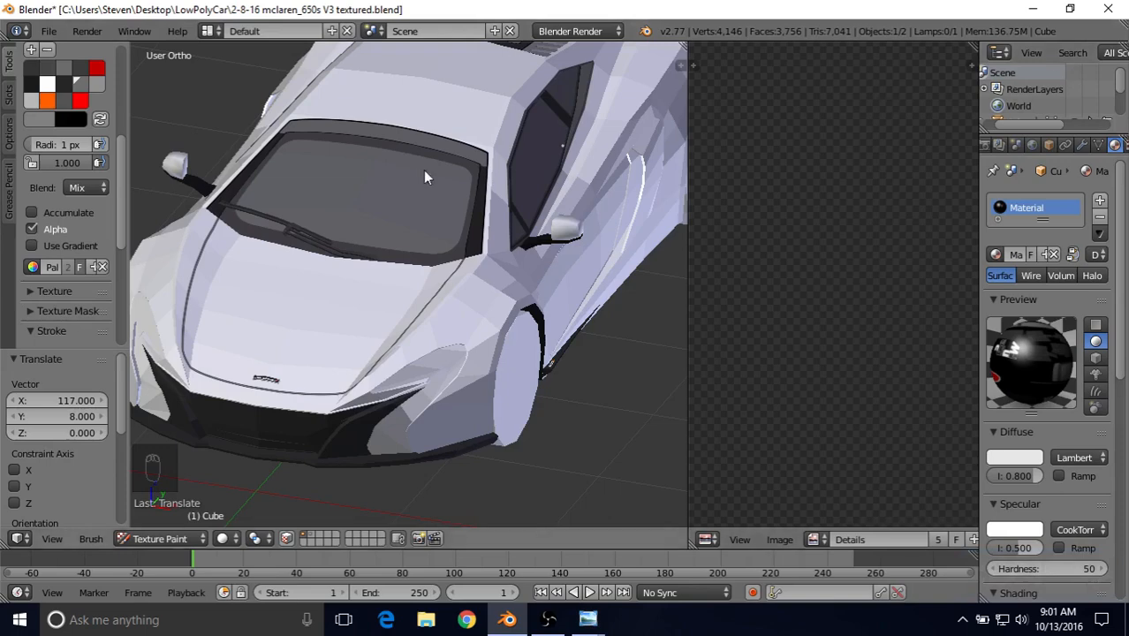
Save the textured car's blend file
left_click(49, 32)
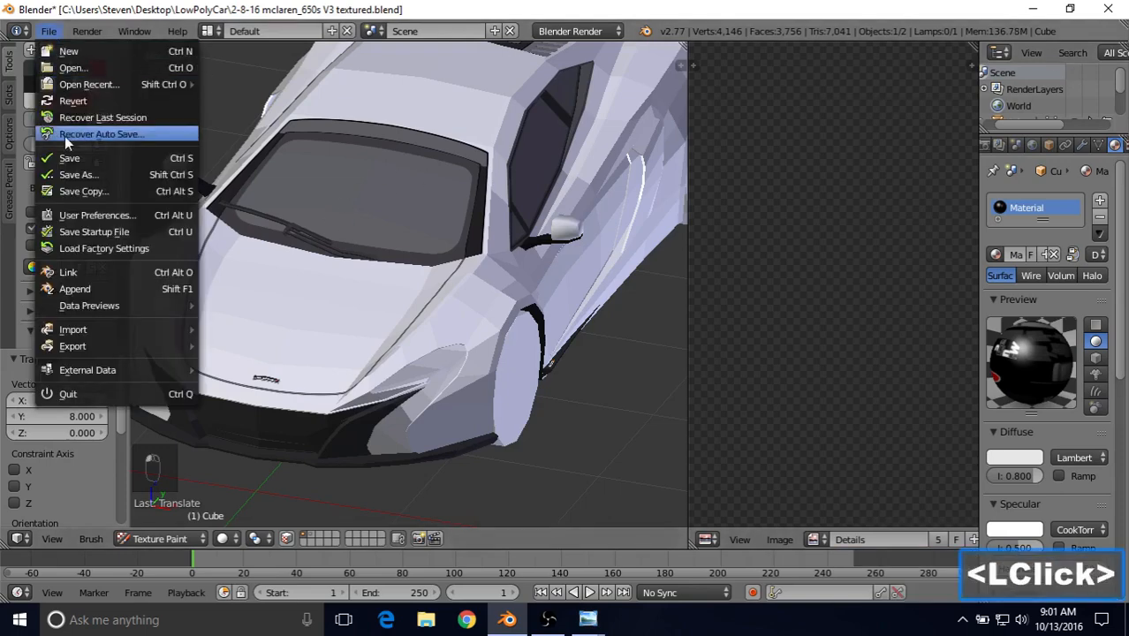